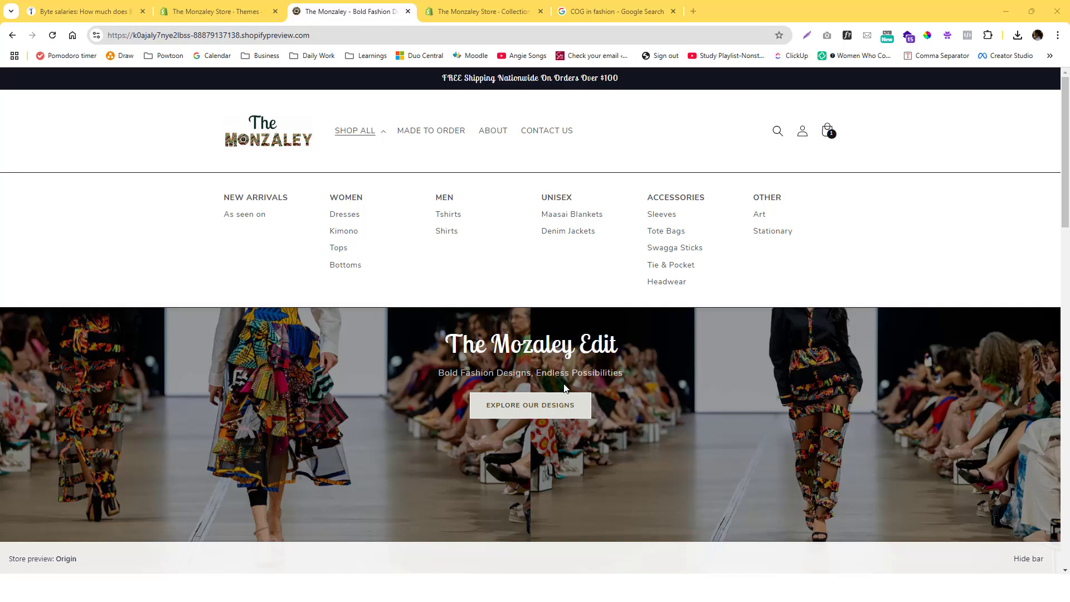
Browse the SHOP ALL mega menu on the storefront preview, opening the Bottoms collection.
click(332, 264)
Check the store list and storefront preview, then settle on the Themes page showing Origin.
click(222, 11)
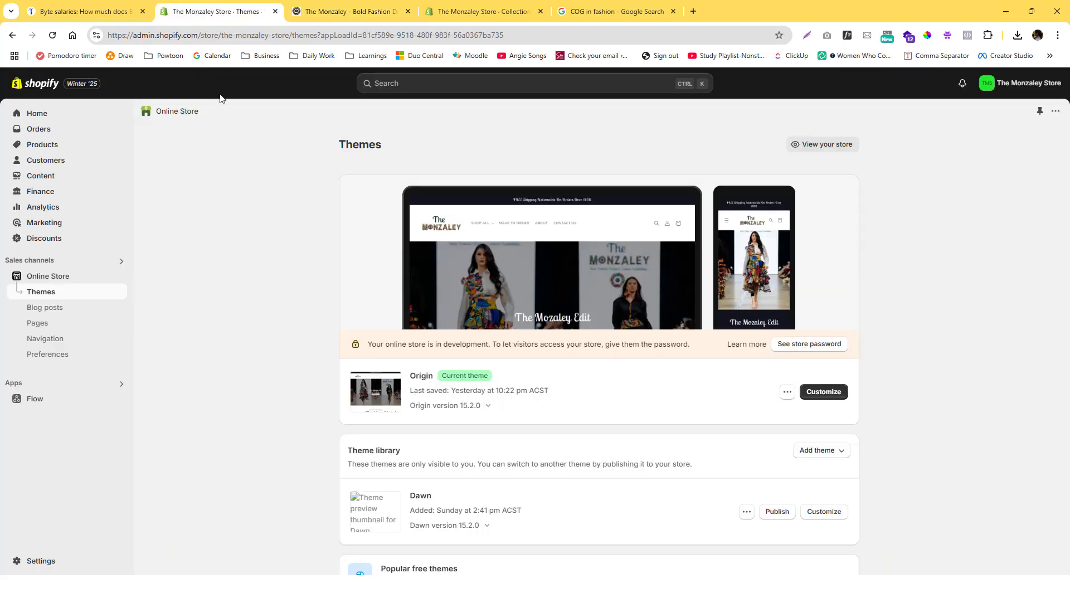
click(1006, 89)
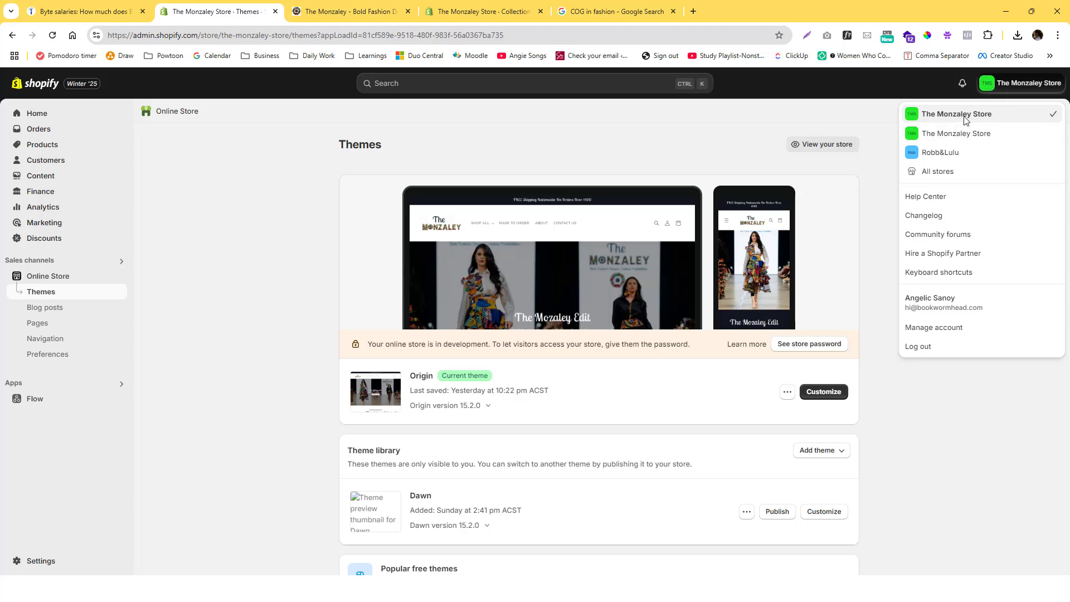
click(840, 114)
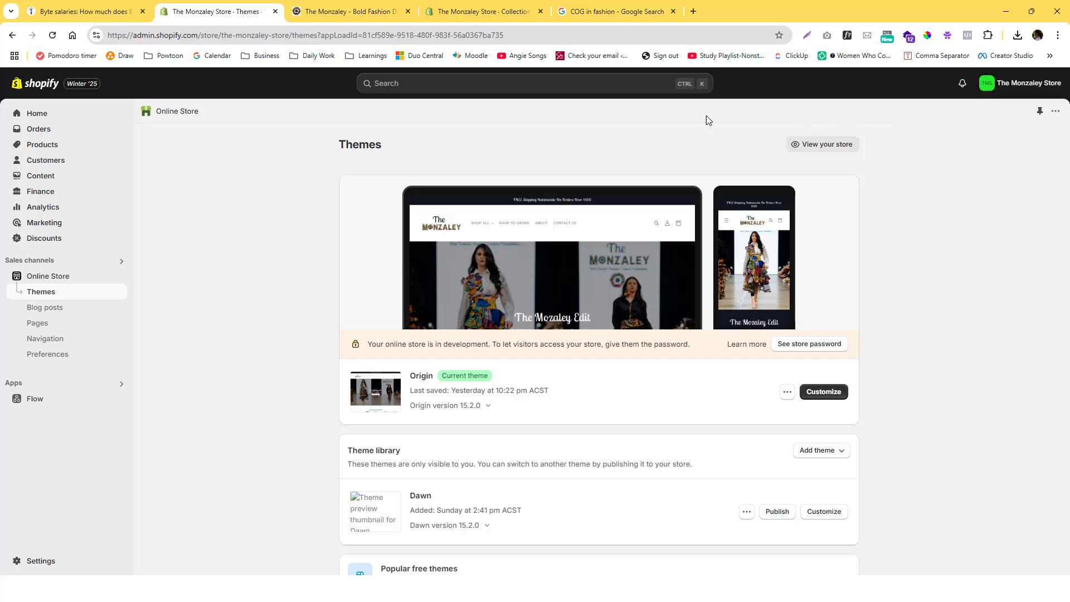
click(346, 19)
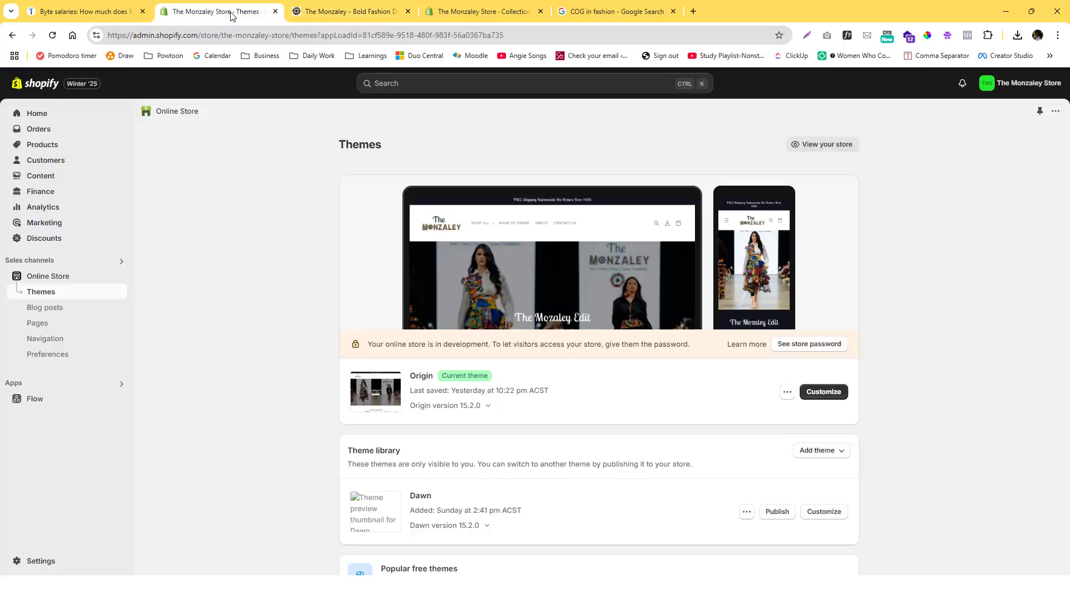
click(226, 11)
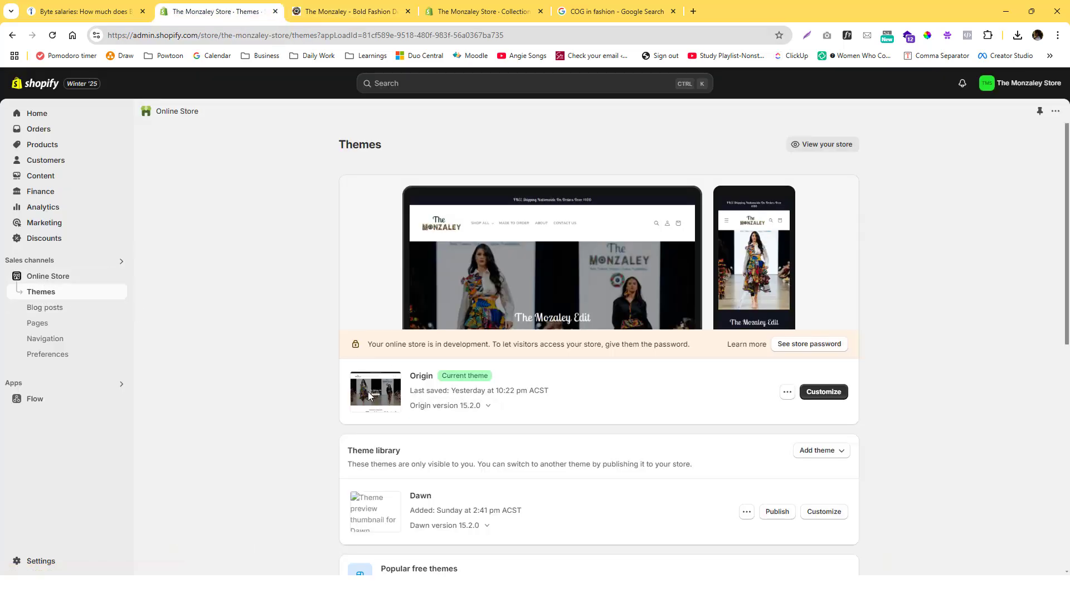
scroll(406, 412, down, 4)
scroll(406, 413, up, 4)
click(817, 396)
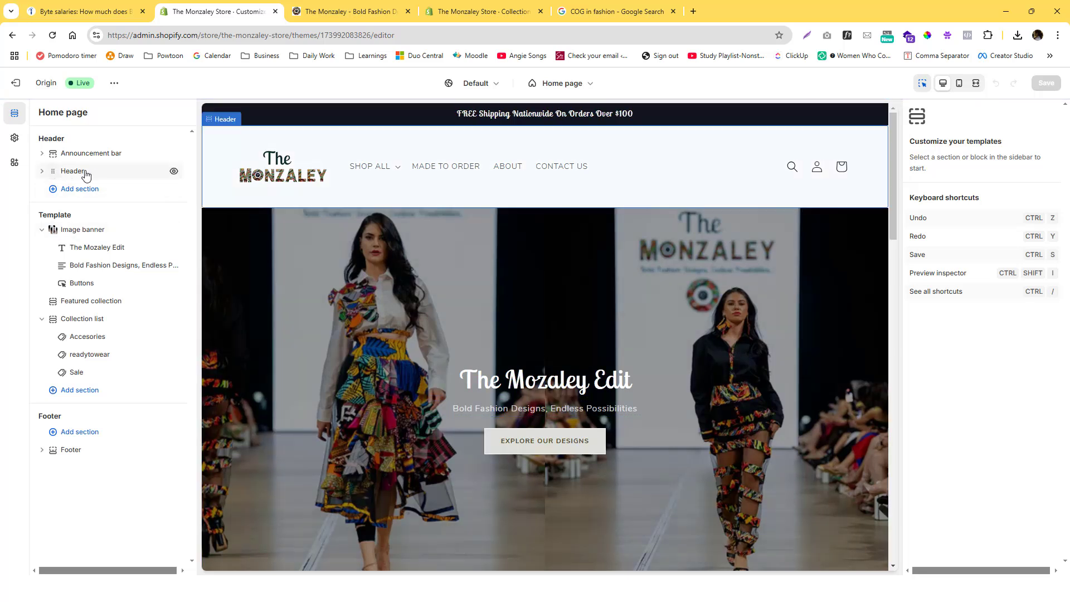
click(86, 176)
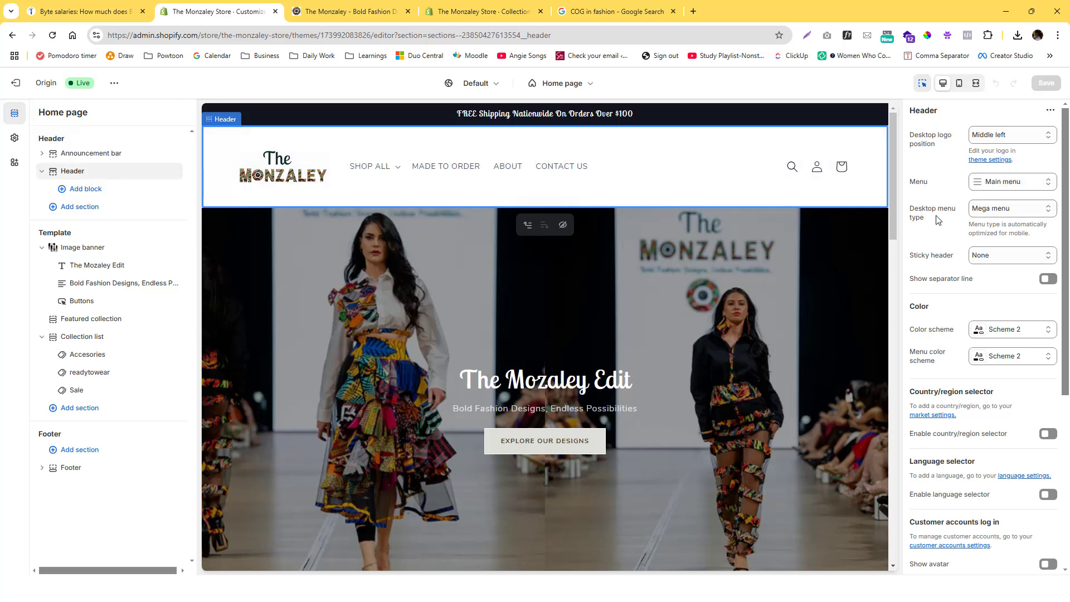
click(1008, 215)
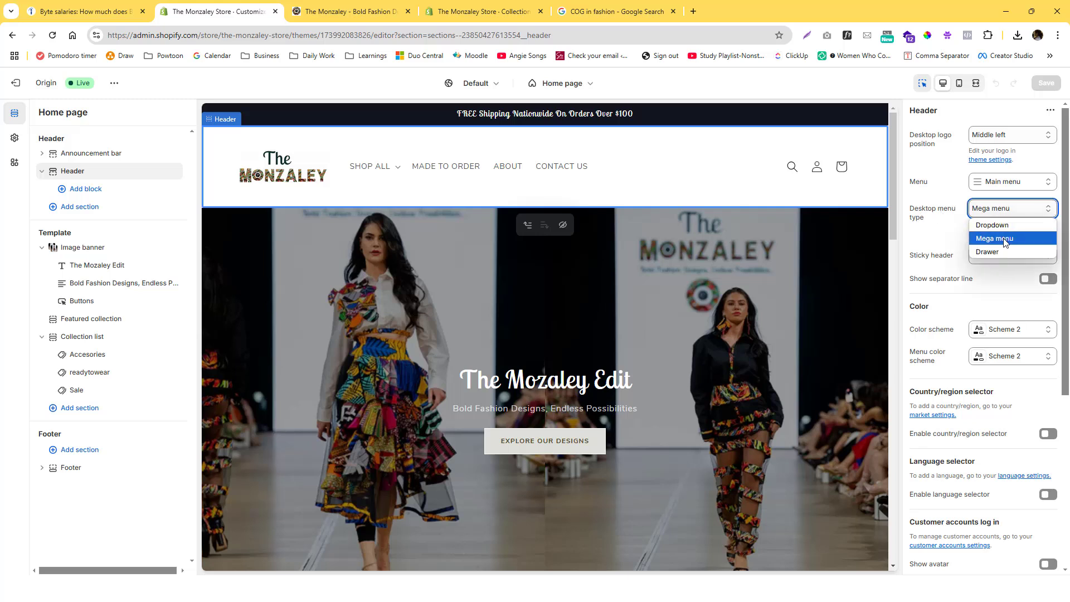
click(998, 251)
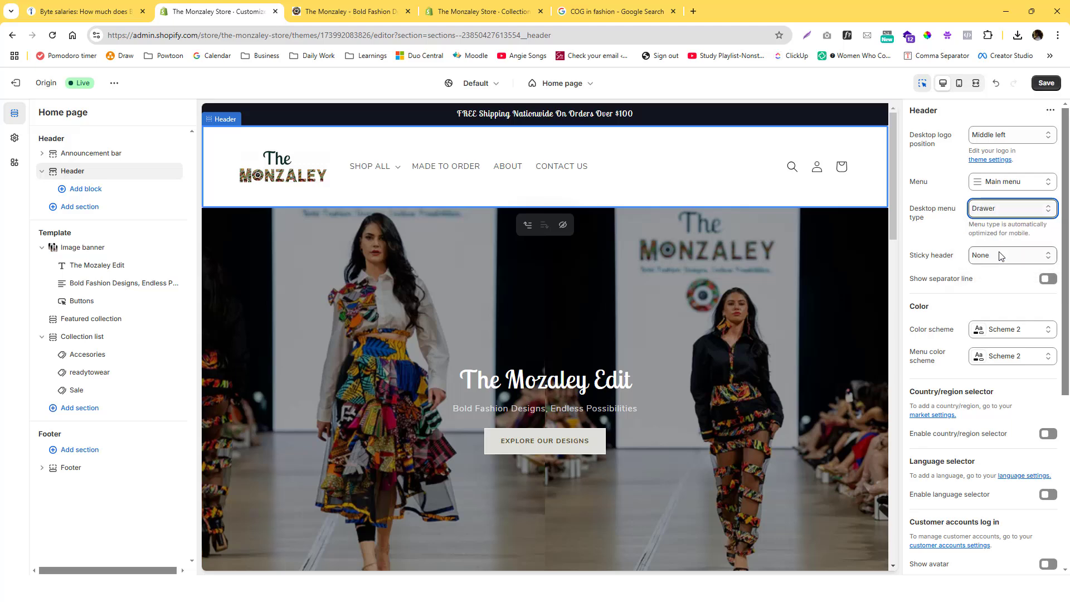
click(1046, 84)
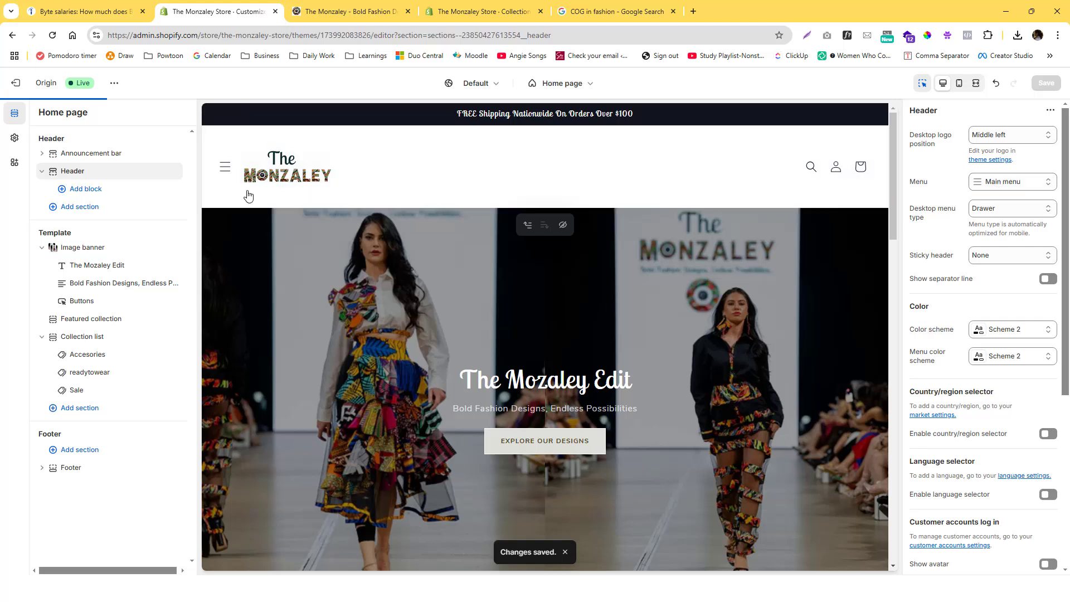
Reload the storefront preview and try the new hamburger drawer navigation.
click(318, 13)
click(315, 34)
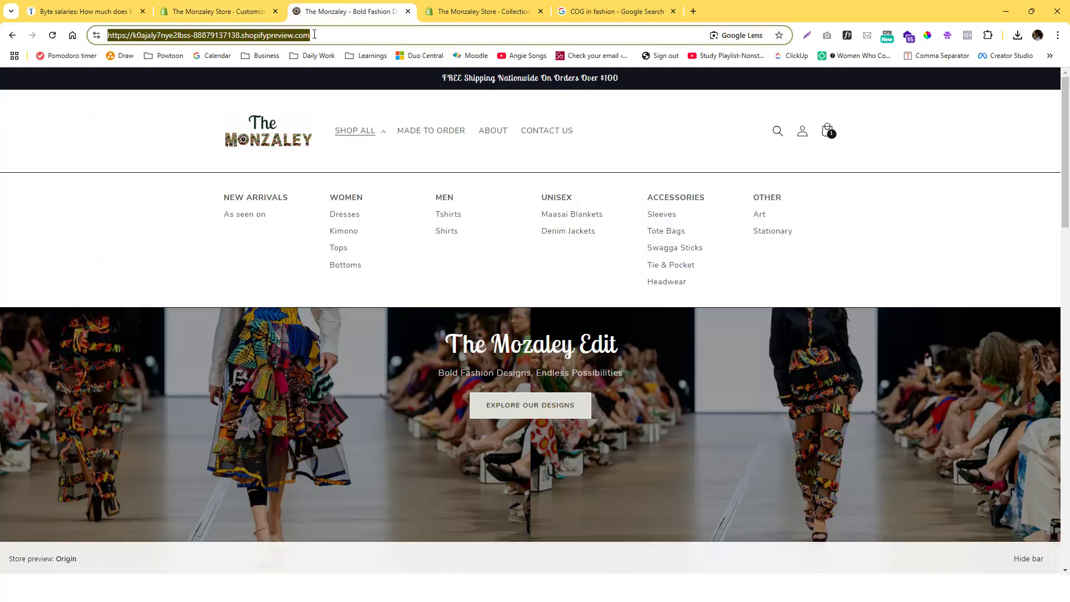
key(Return)
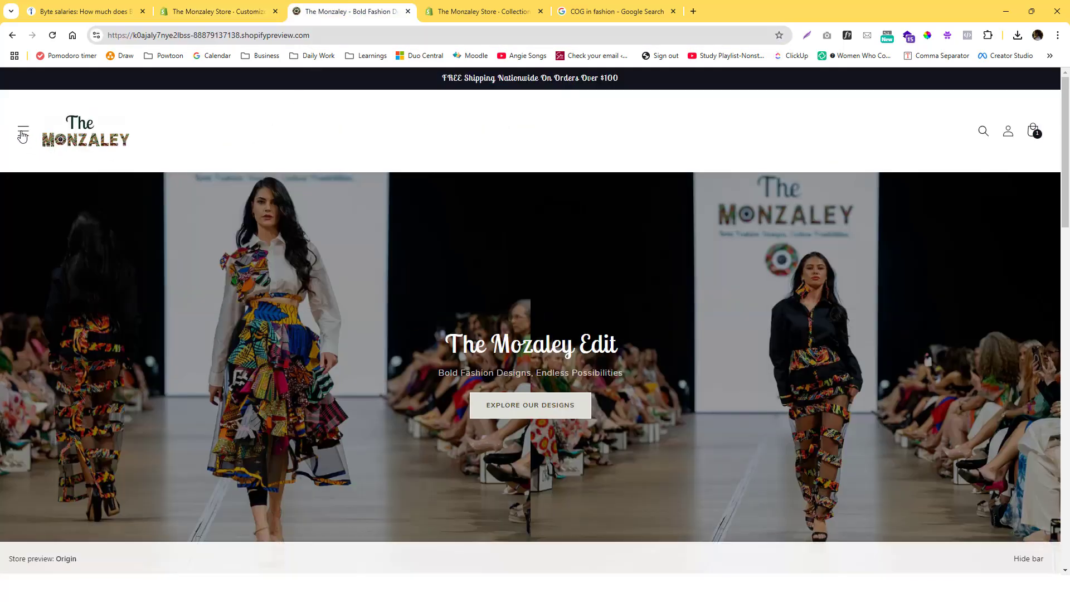
click(23, 134)
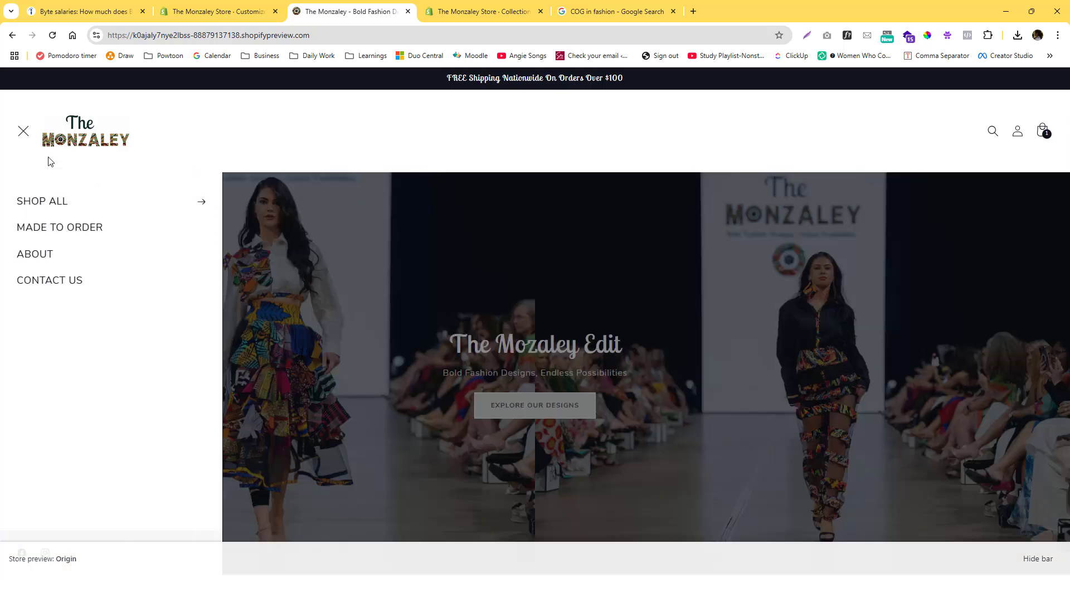
click(23, 131)
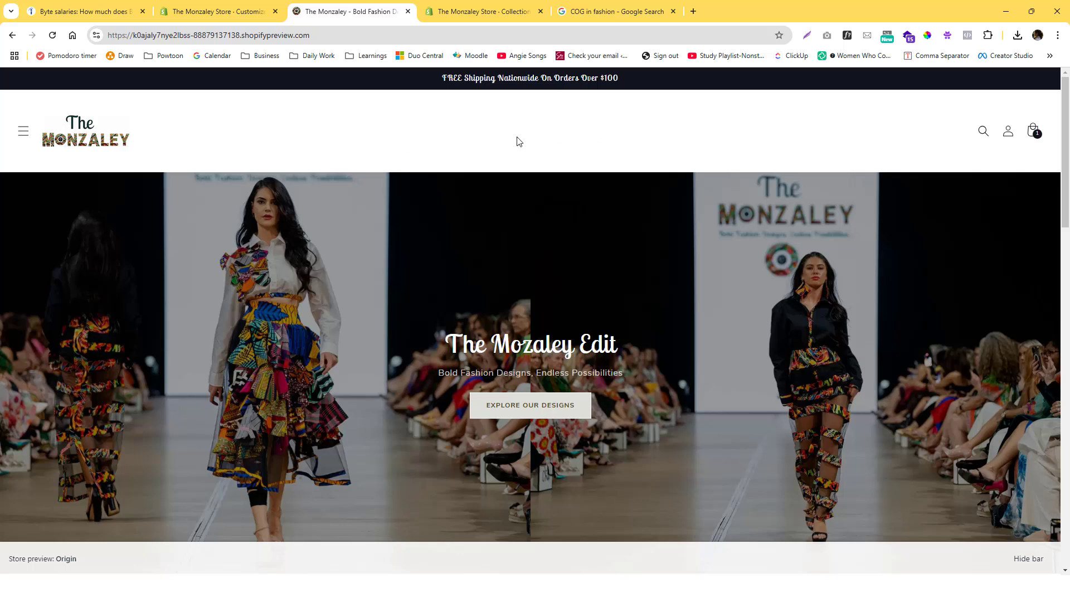
Inspect the header's Main menu and desktop menu type options in the theme editor.
click(234, 13)
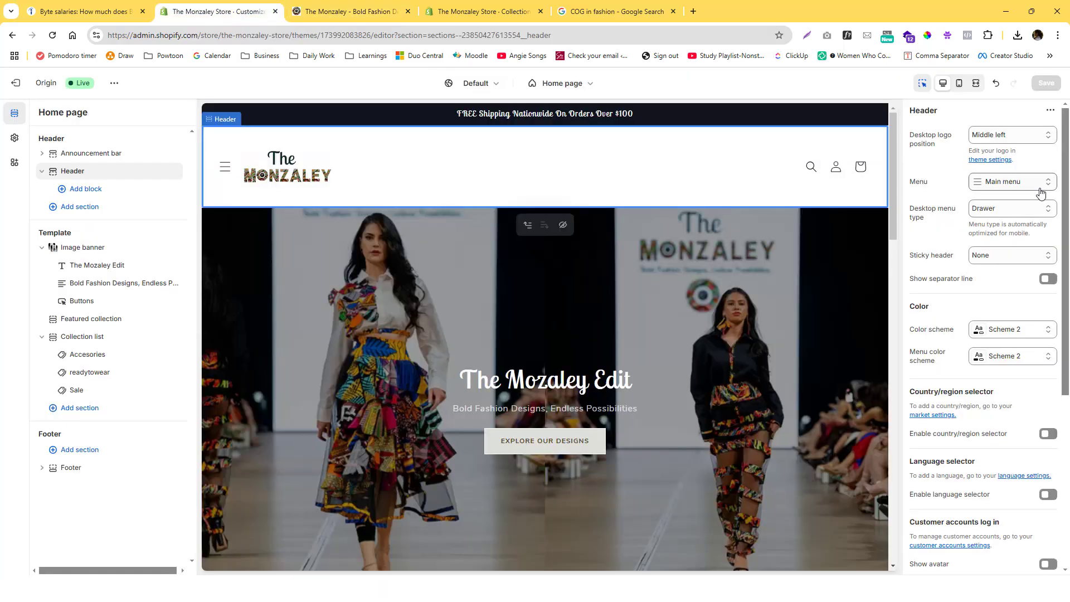
click(1025, 184)
click(1019, 186)
click(1013, 210)
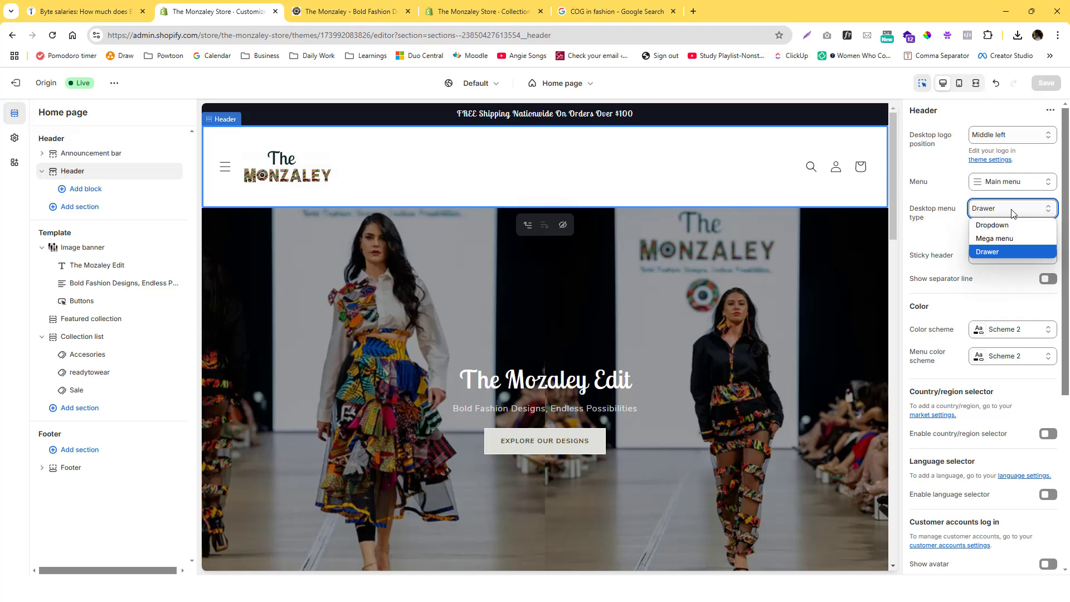
Check the storefront cart drawer holding Design 11 in Azure, then close it.
click(357, 17)
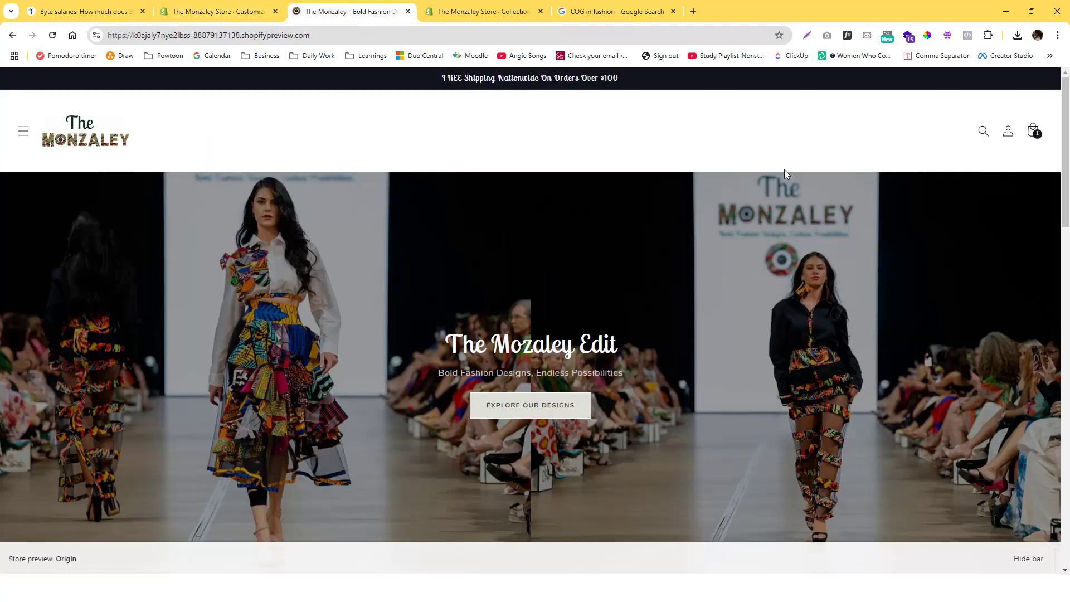
click(1031, 132)
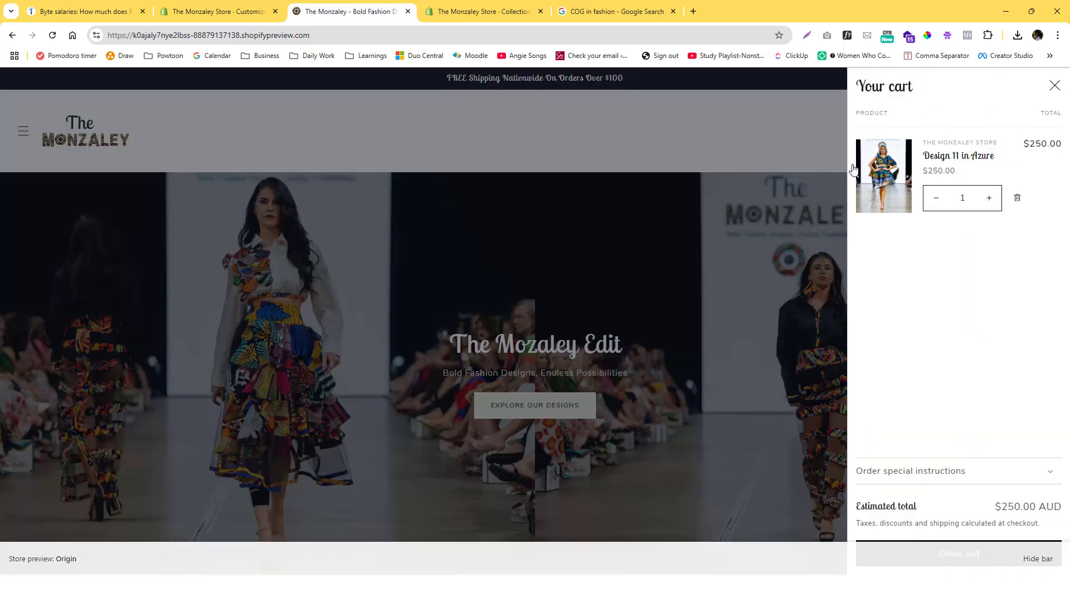
click(1055, 87)
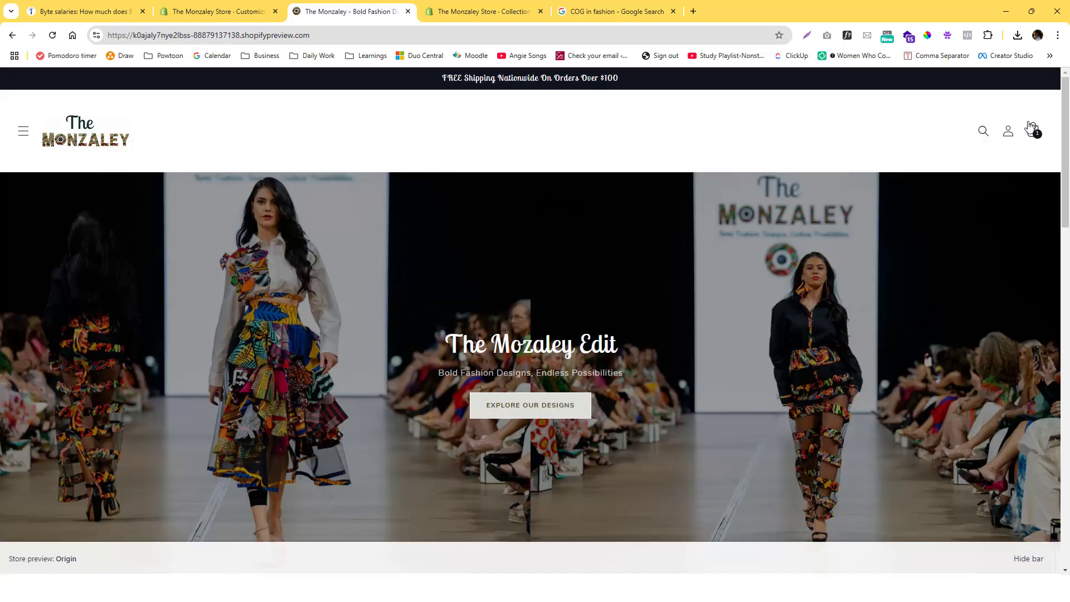
click(1034, 132)
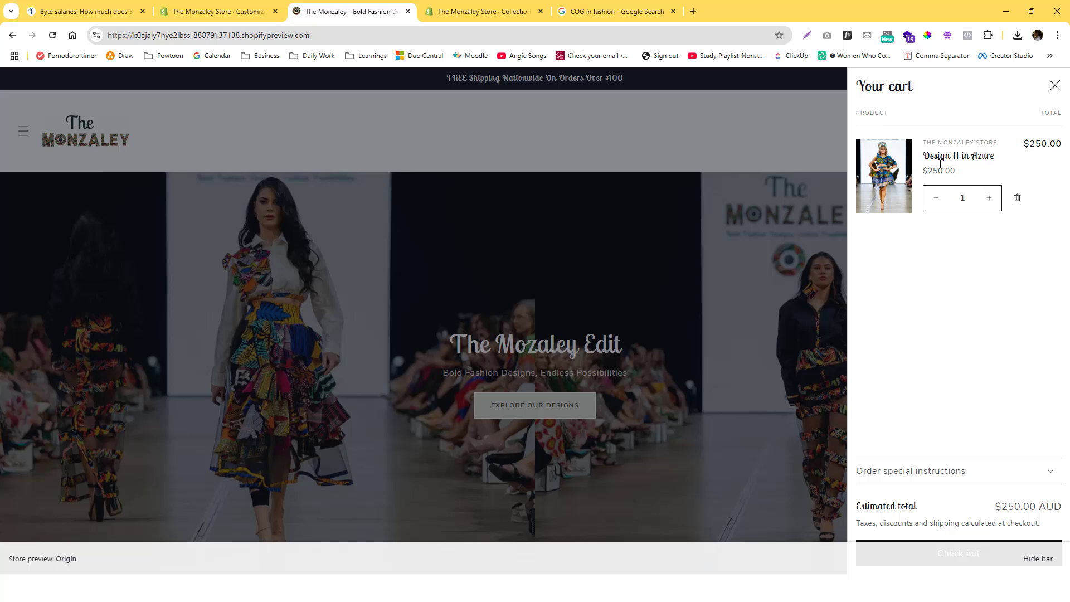
click(1055, 86)
scroll(616, 261, down, 10)
scroll(608, 276, up, 5)
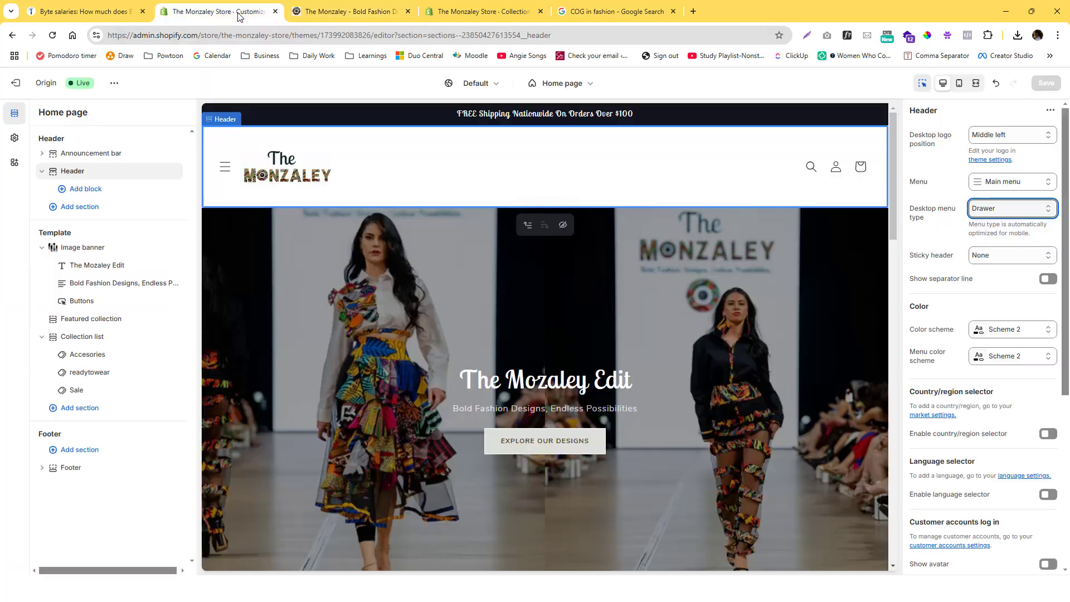
Switch the header's desktop menu type from Drawer back to Mega menu and save.
click(241, 14)
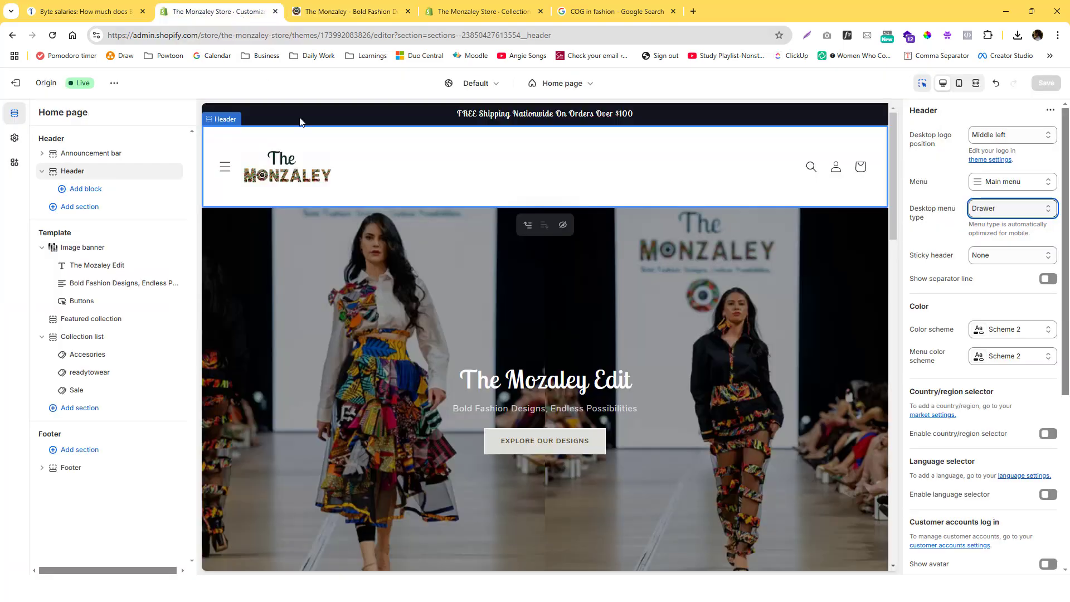
click(1015, 213)
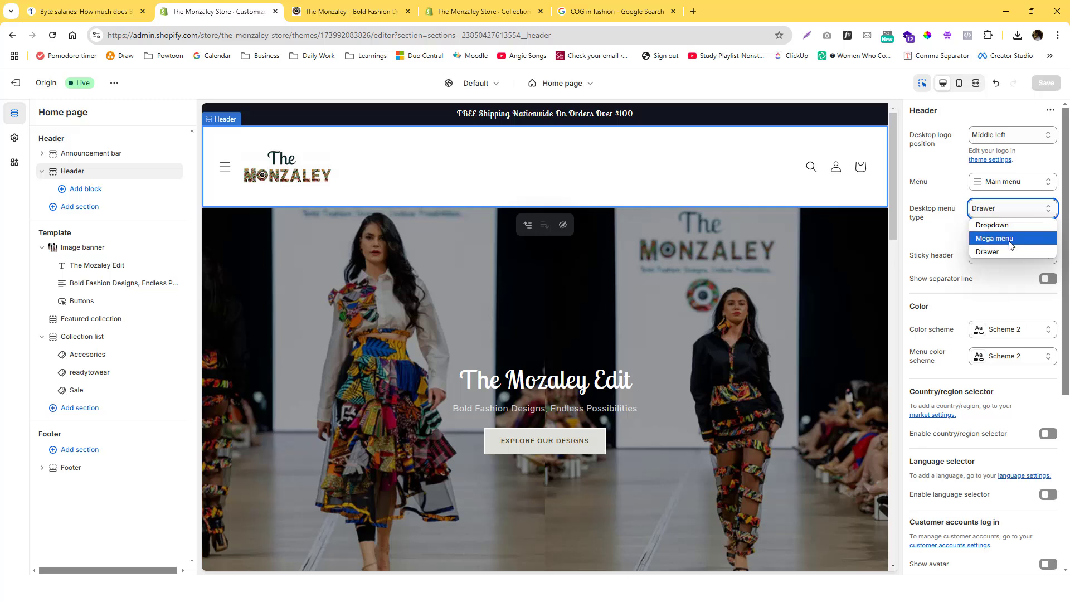
click(1011, 226)
click(1018, 207)
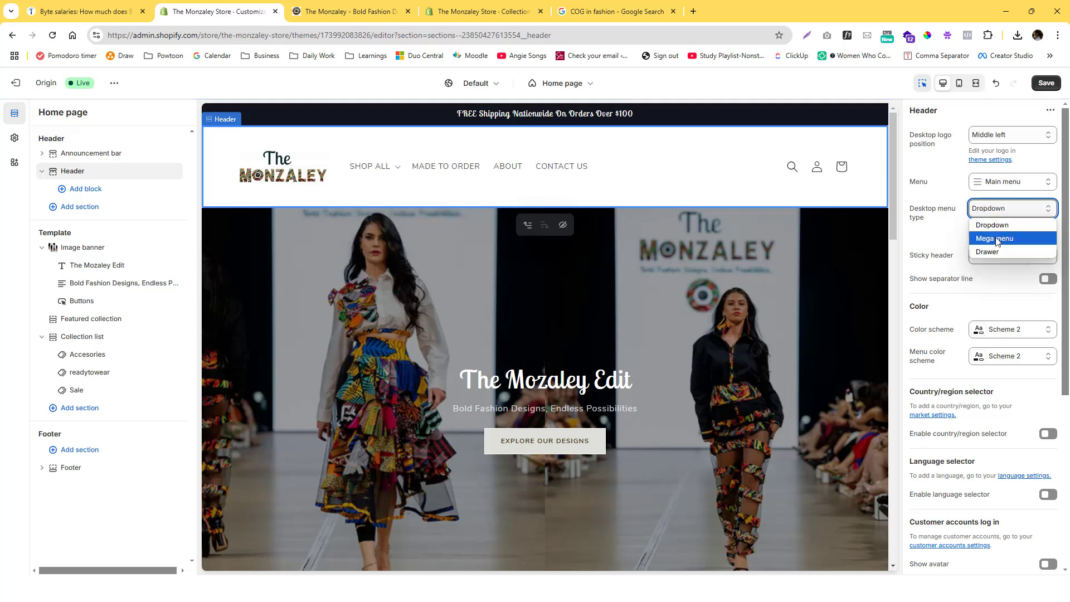
click(996, 239)
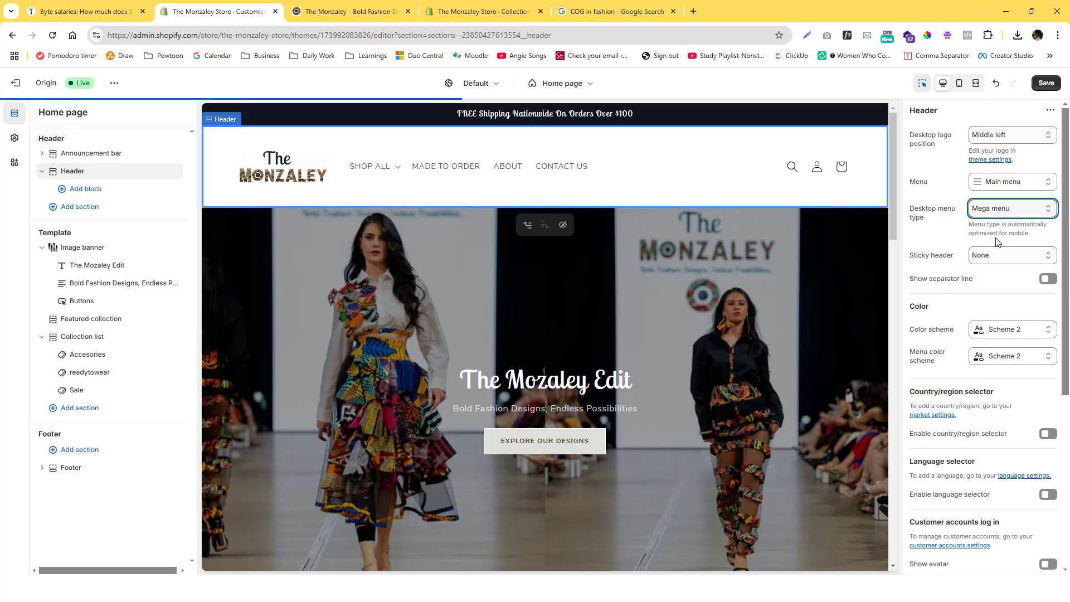
click(1065, 84)
click(1047, 83)
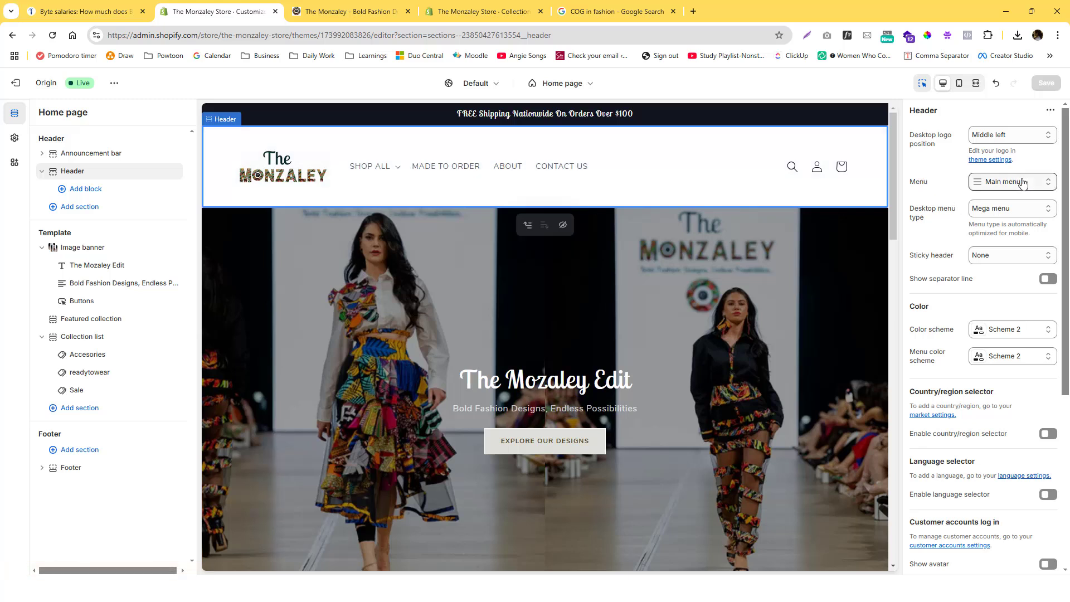
Review the header's Menu field choices, keeping Main menu as the navigation menu.
click(1022, 183)
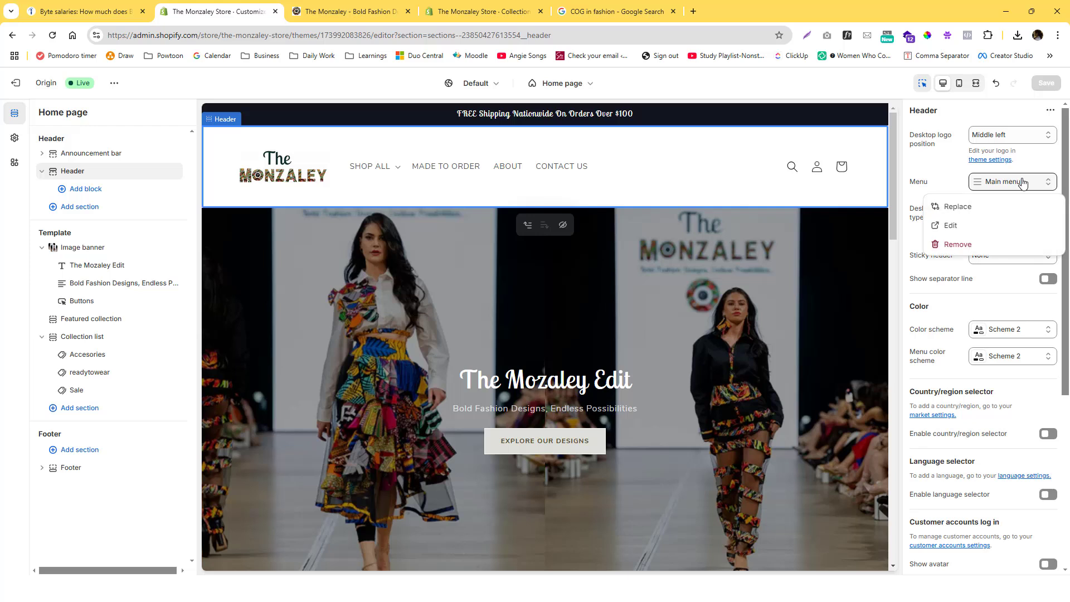
click(928, 187)
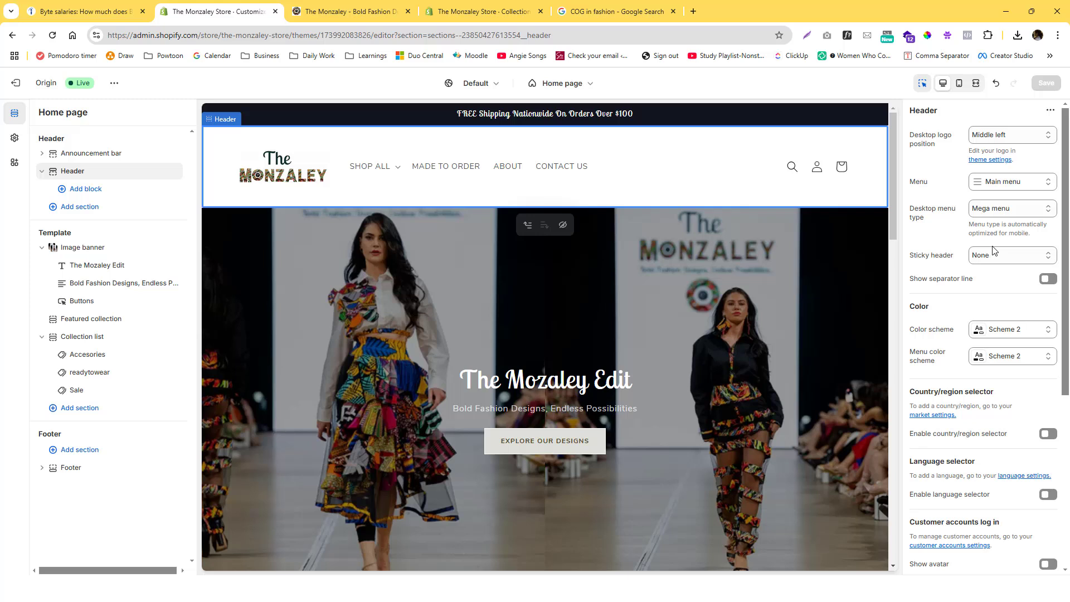
click(988, 184)
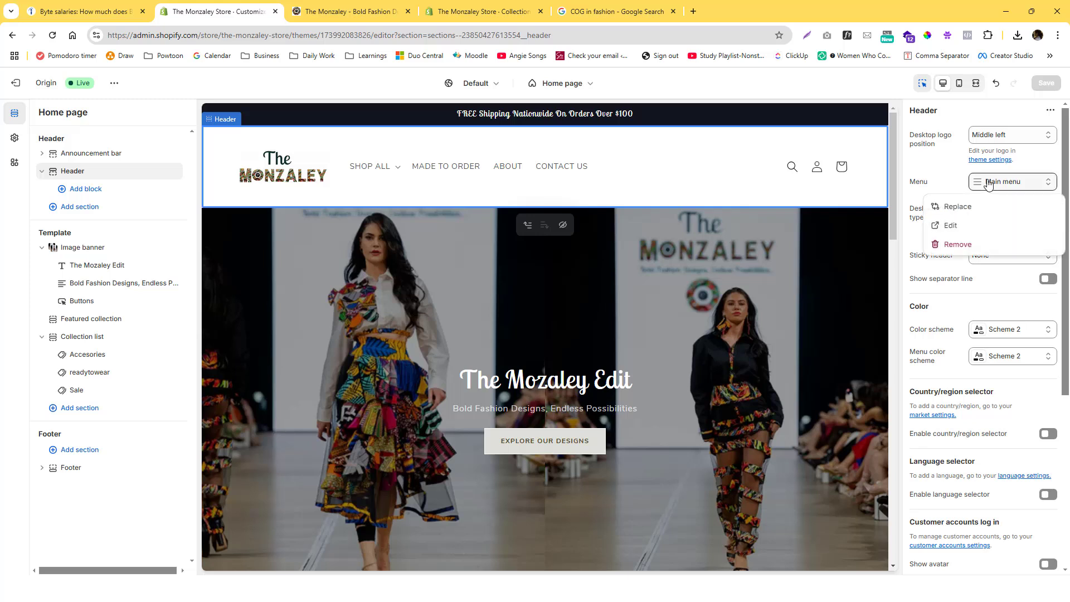
click(958, 216)
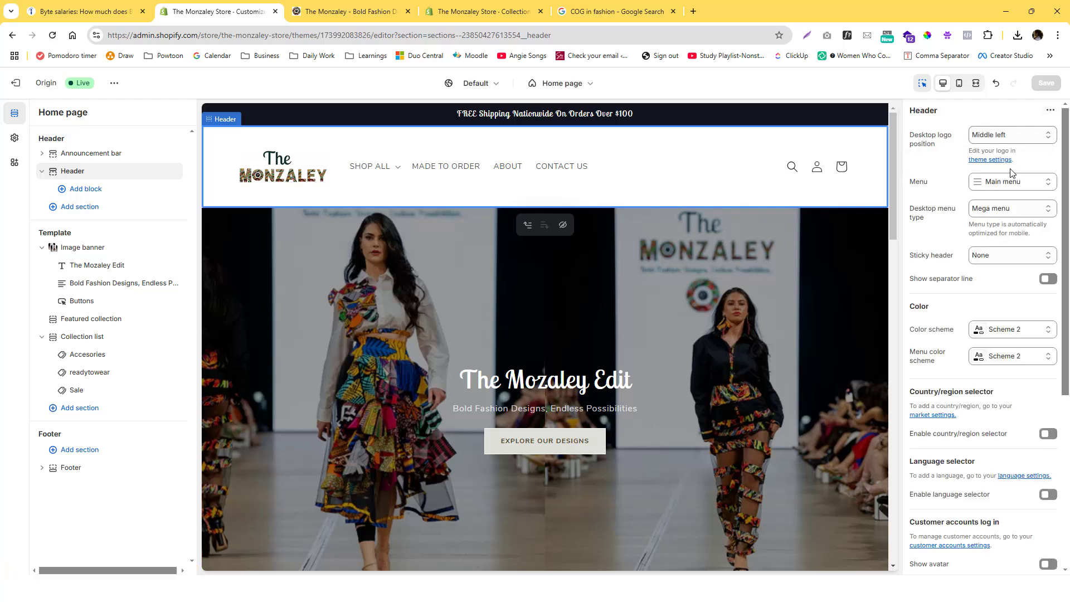
click(1006, 186)
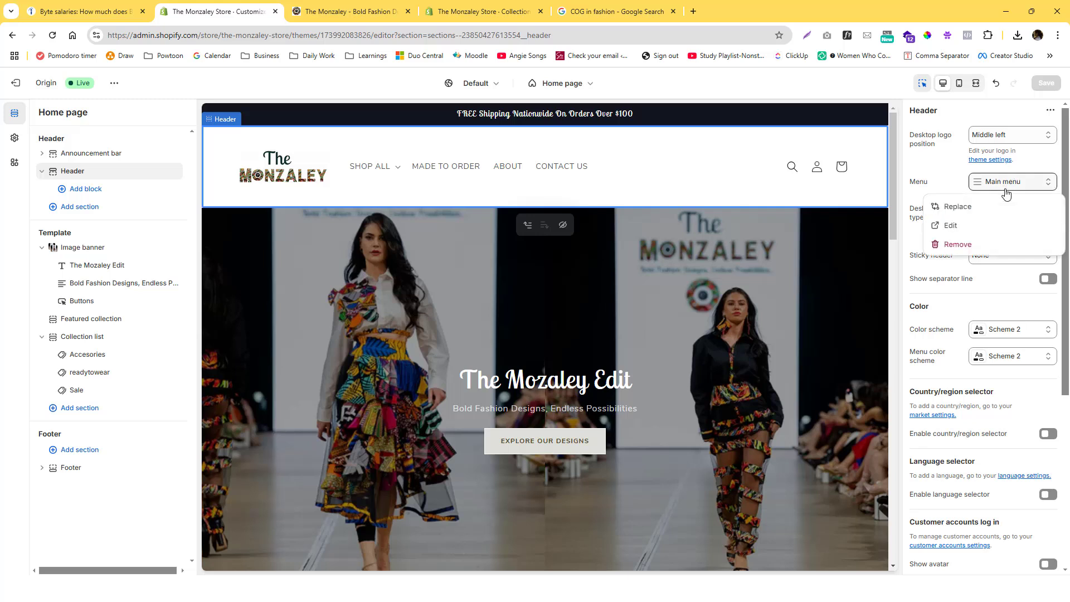
Reload the preview to see the SHOP ALL mega menu, then go to the Main menu editor.
click(365, 11)
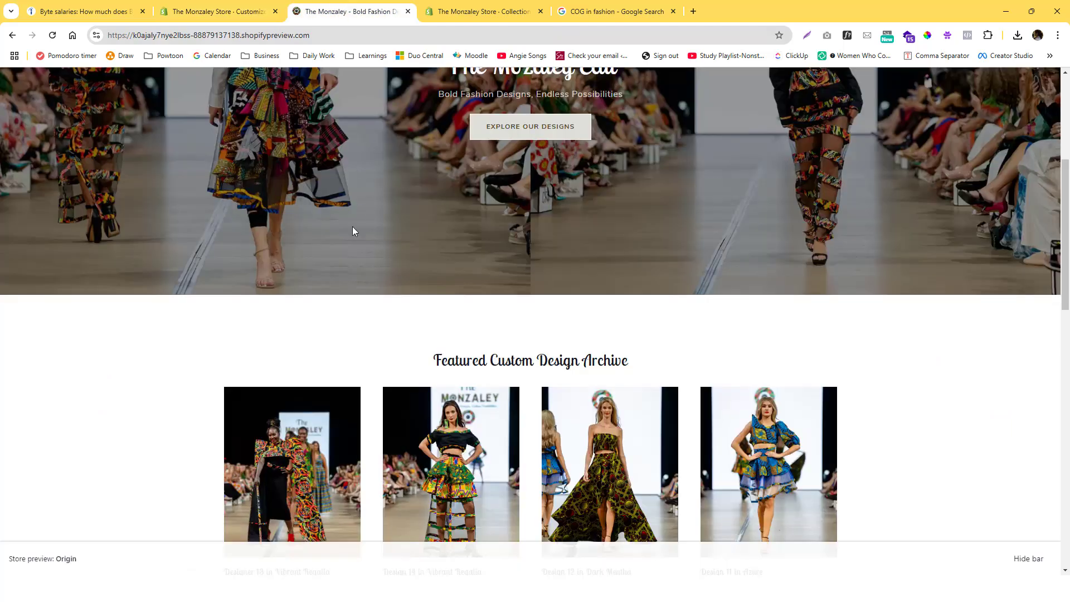
scroll(350, 231, up, 5)
click(252, 34)
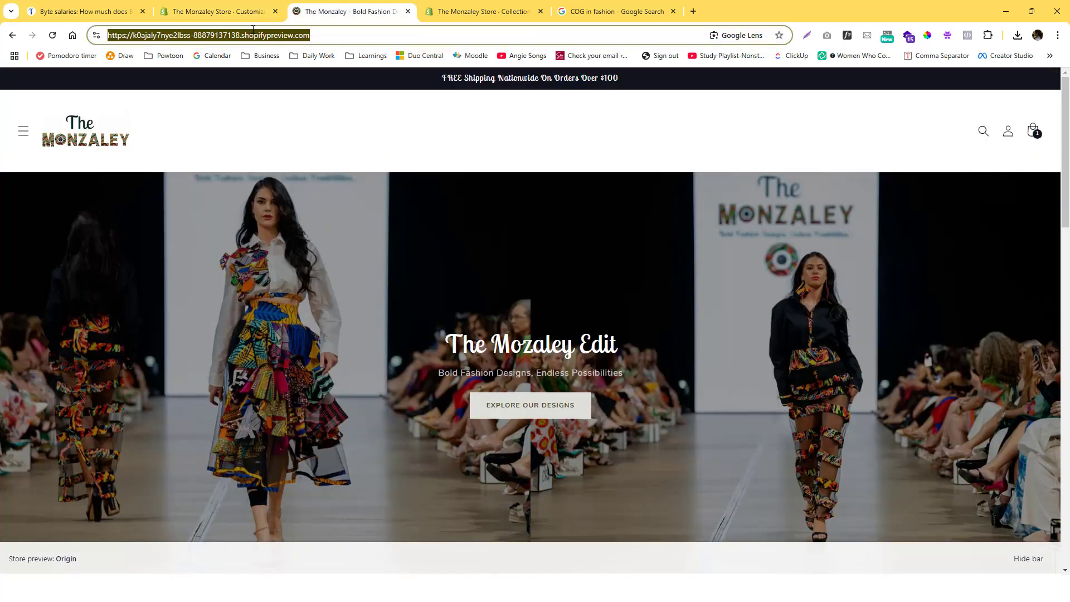
key(Return)
click(364, 143)
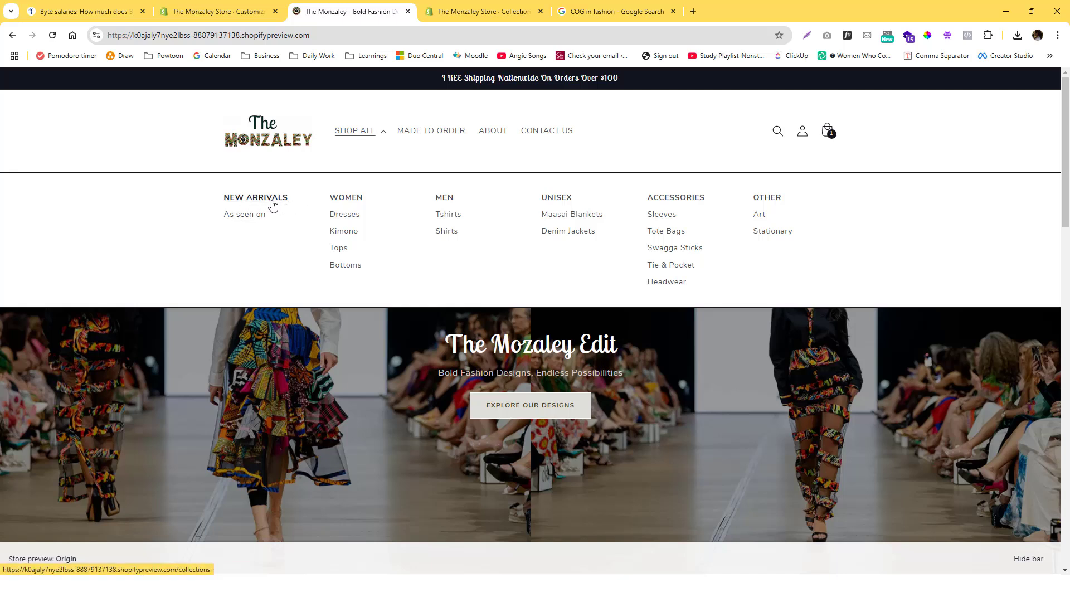
click(220, 18)
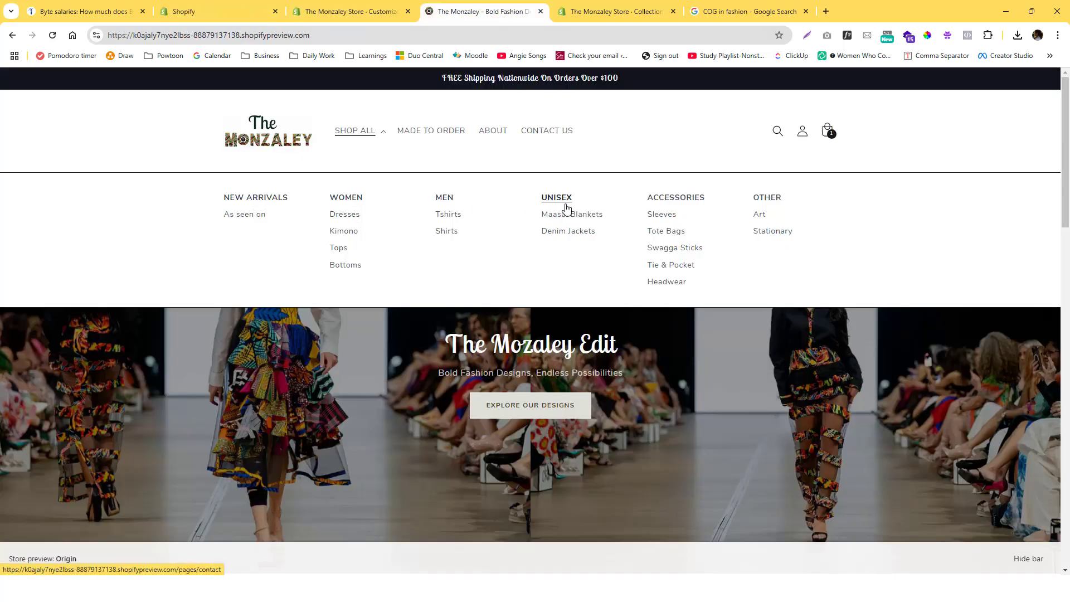
click(241, 12)
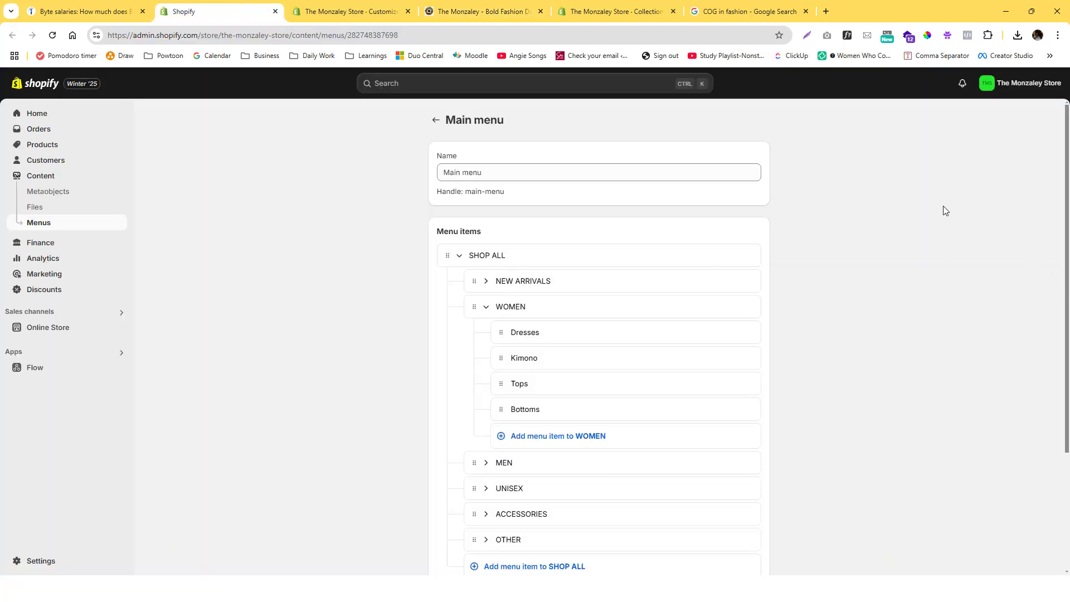
Expand NEW ARRIVALS, WOMEN and MEN to list As seen on, the WOMEN subitems, Tshirts and Shirts.
click(479, 11)
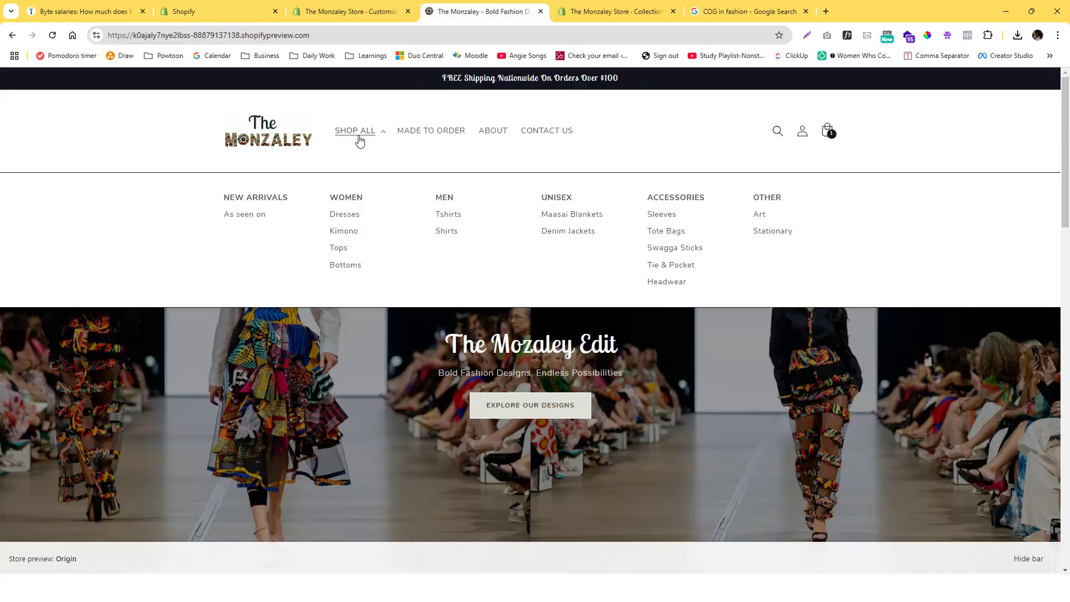
click(217, 11)
scroll(349, 315, down, 3)
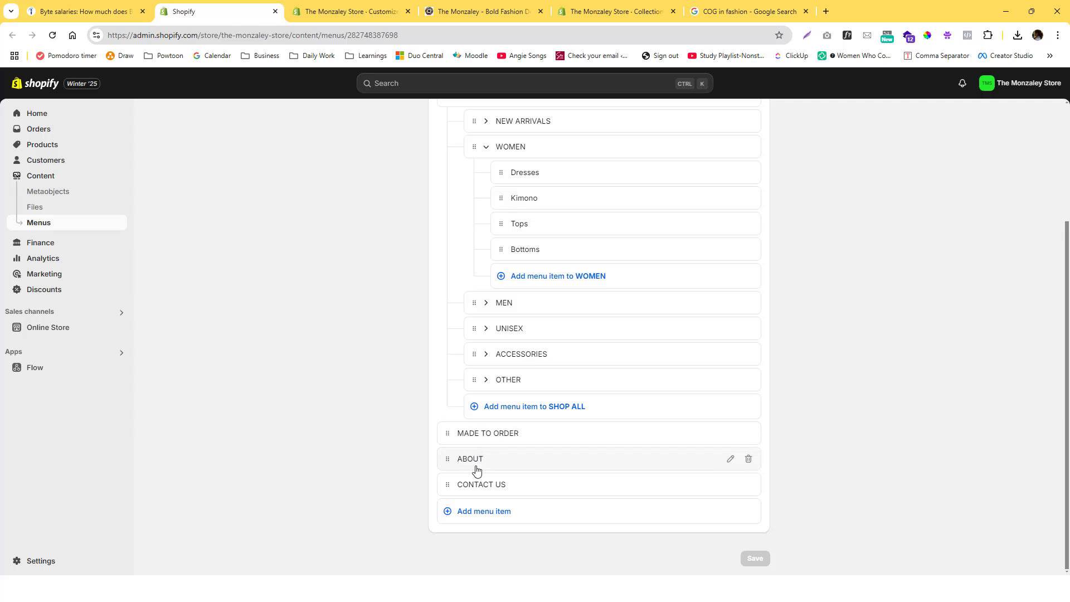
scroll(396, 379, up, 3)
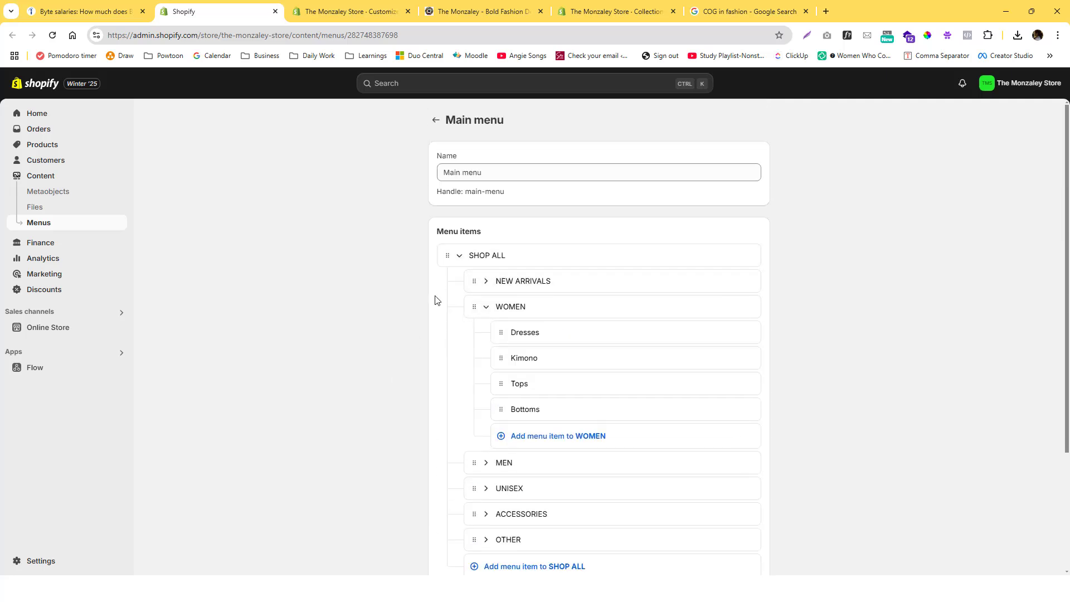
scroll(435, 300, down, 3)
scroll(435, 300, up, 3)
click(486, 310)
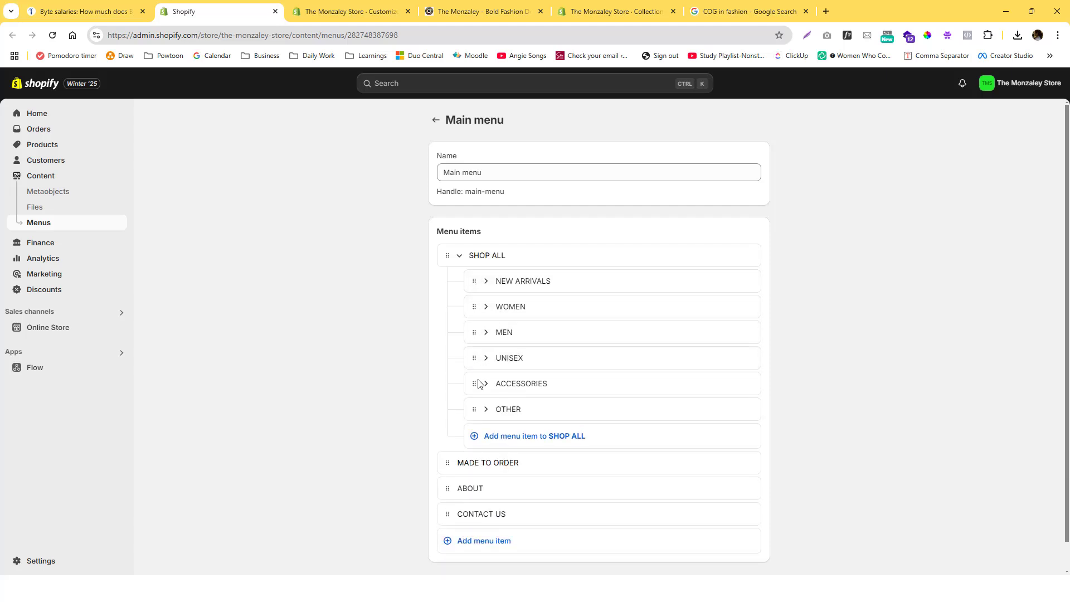
click(485, 281)
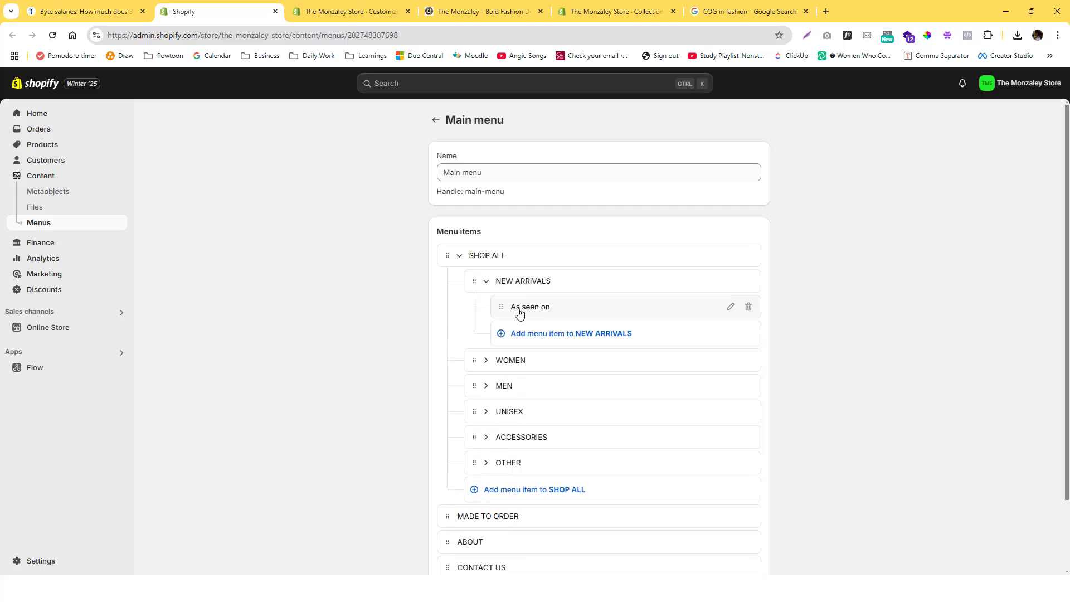
click(485, 359)
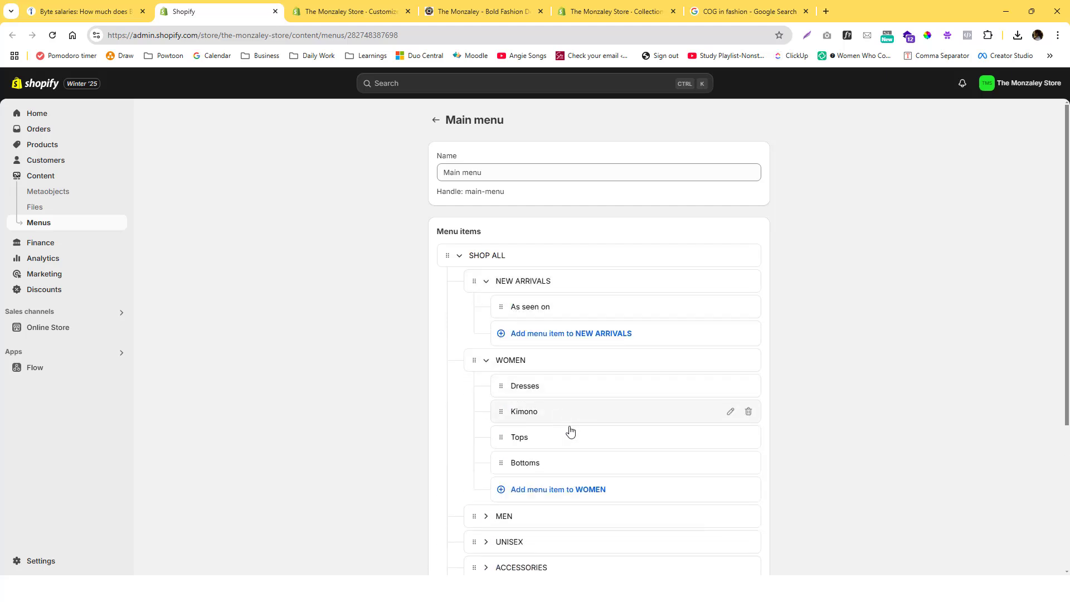
scroll(563, 449, down, 4)
click(485, 302)
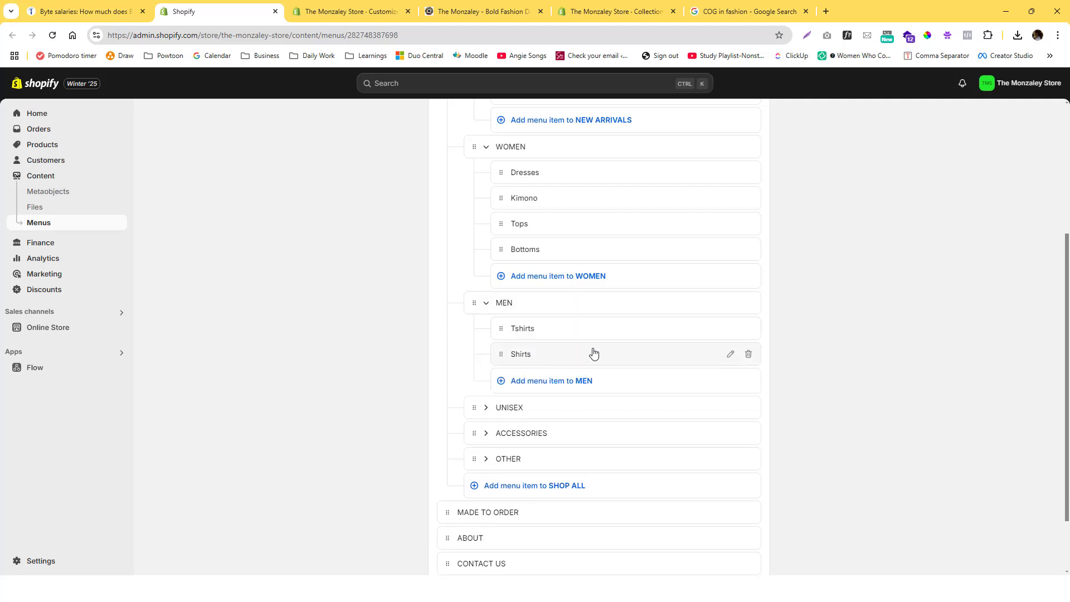
scroll(561, 327, up, 4)
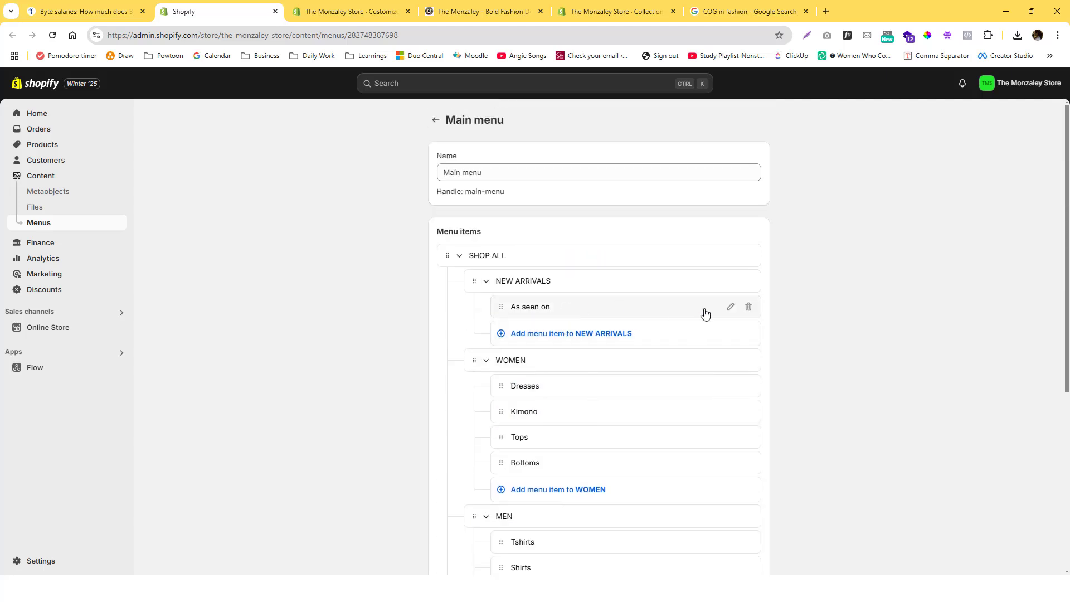
Point the As seen on menu item's link to the Custom Design collection instead of Settings.
click(730, 306)
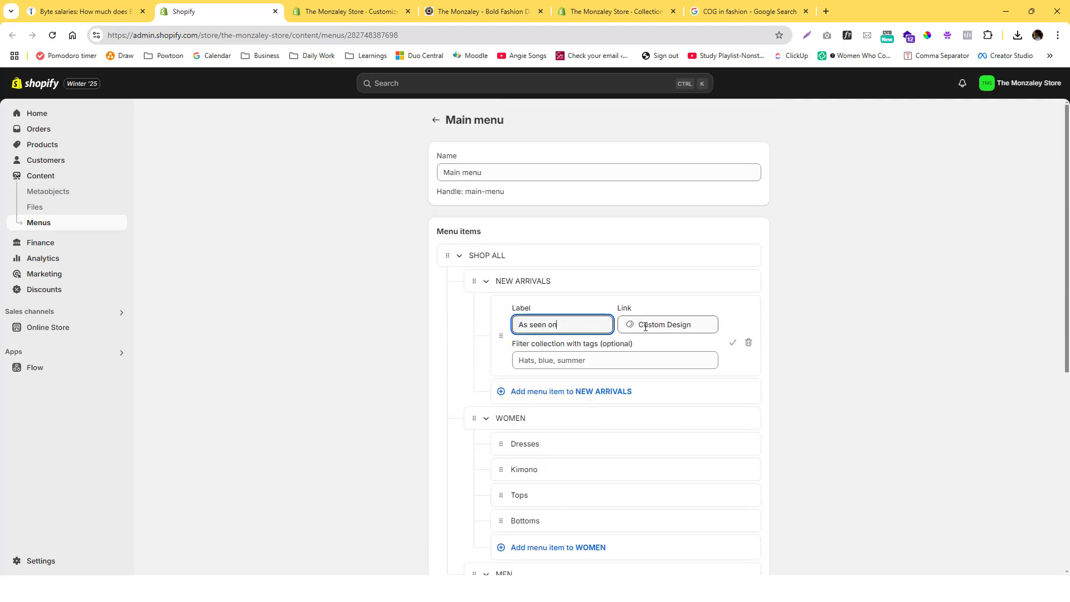
click(646, 326)
scroll(697, 435, down, 3)
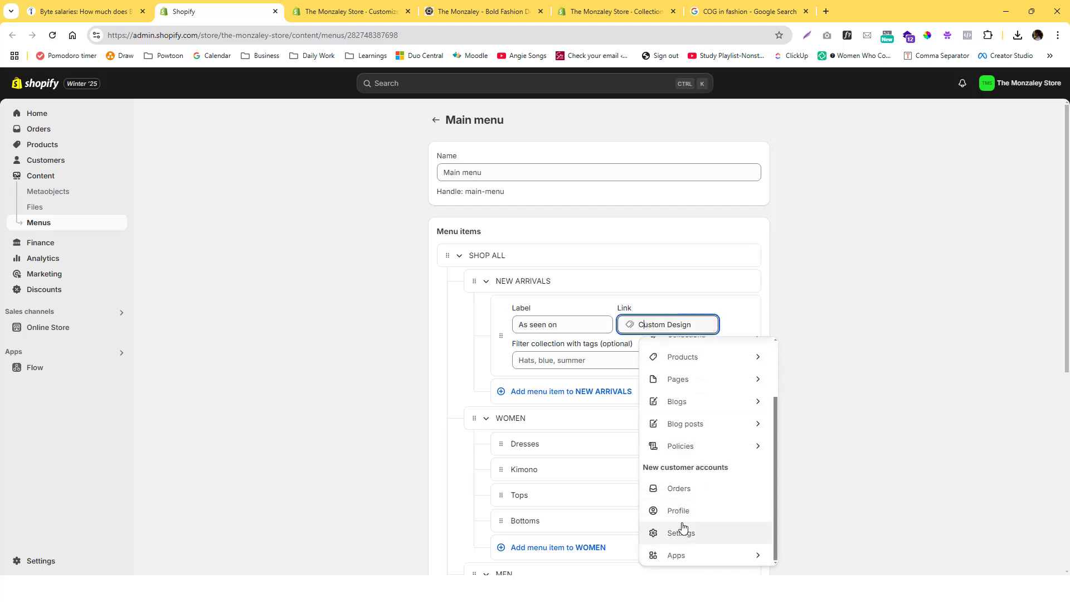
click(684, 532)
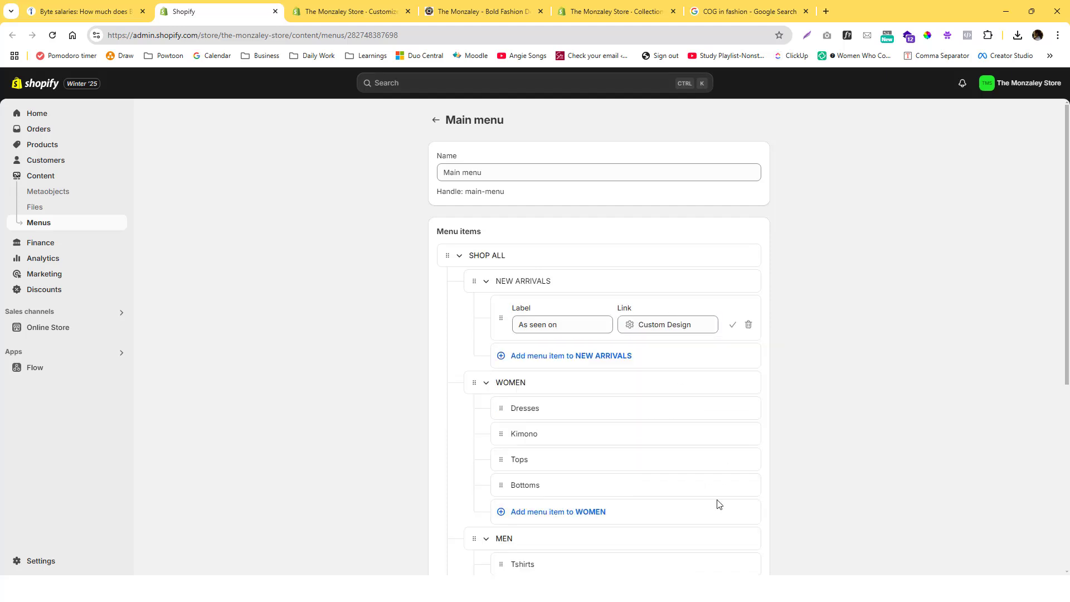
click(732, 325)
click(729, 307)
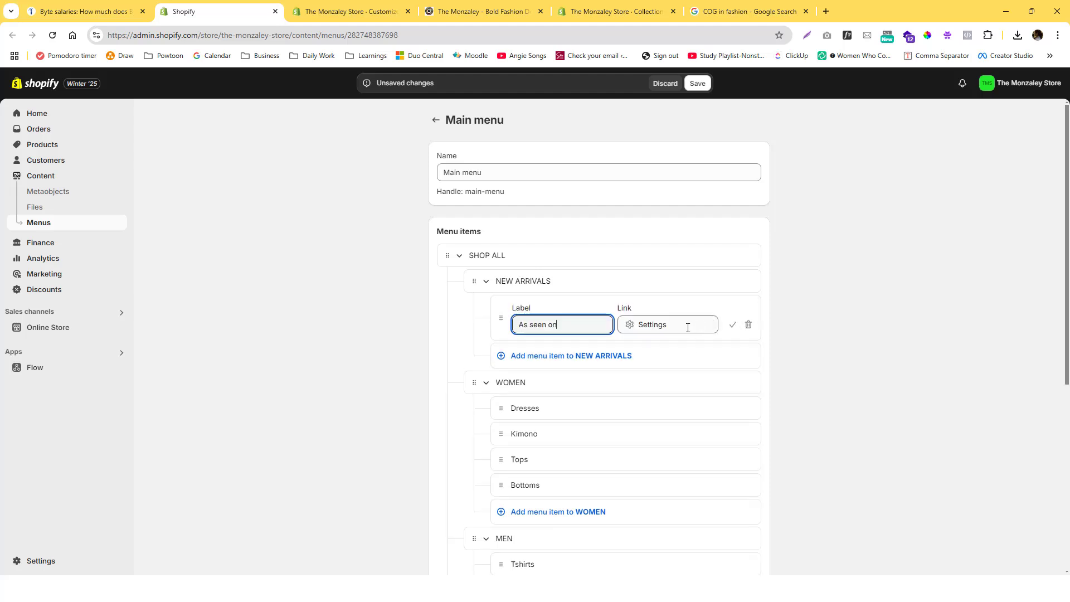
click(688, 325)
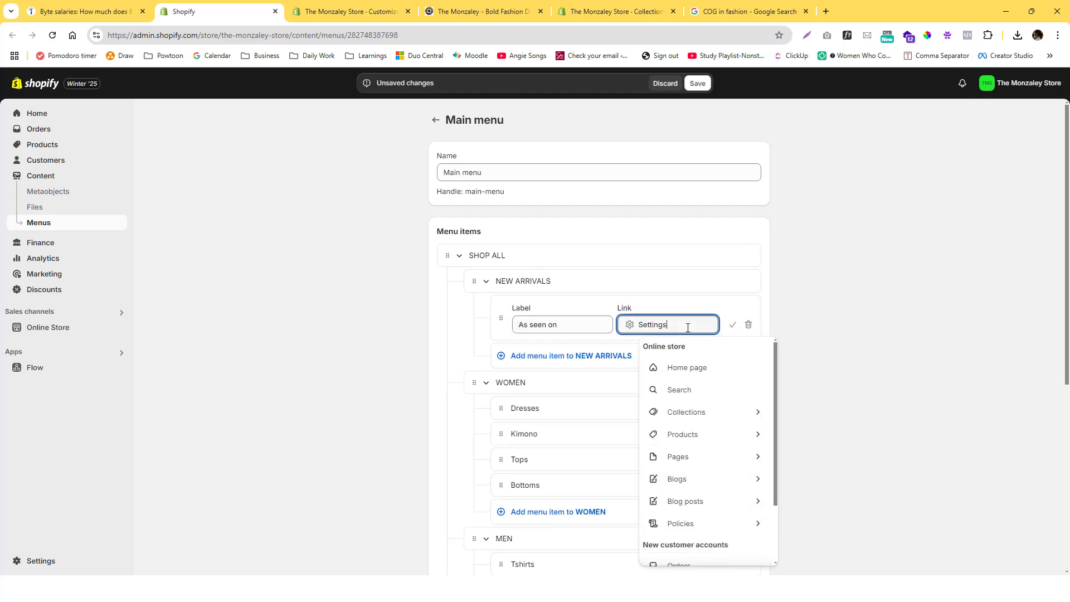
click(702, 412)
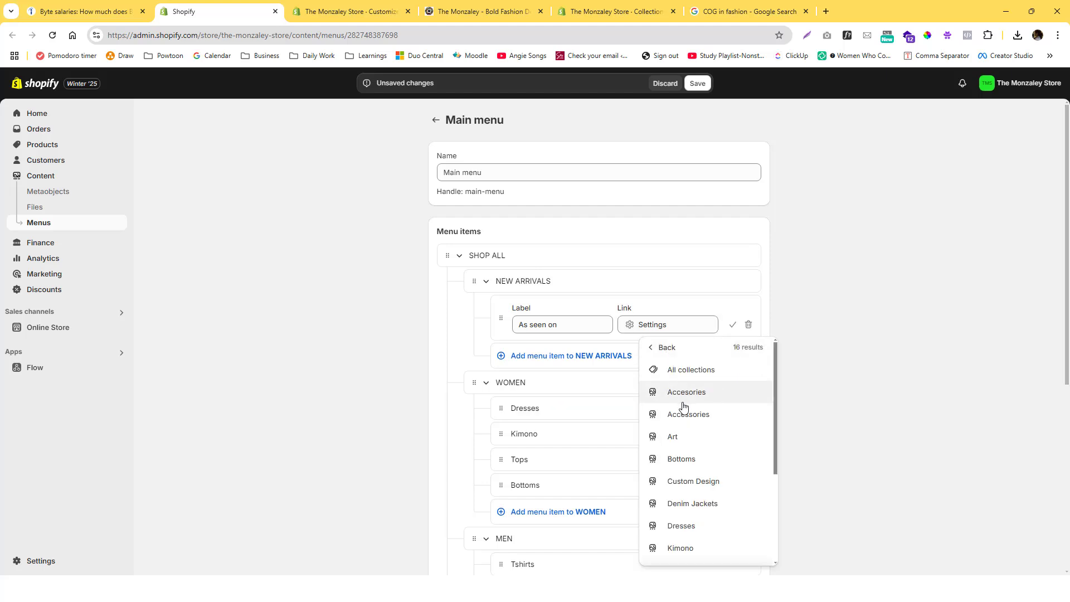
click(689, 482)
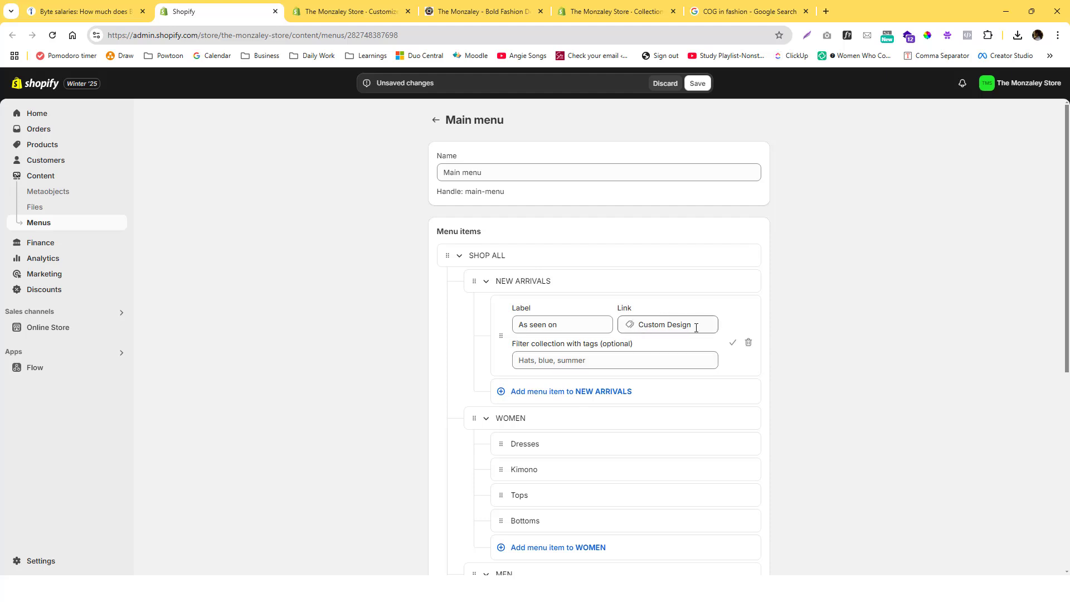
Confirm the As seen on link and open the admin Products page in a second tab.
click(732, 347)
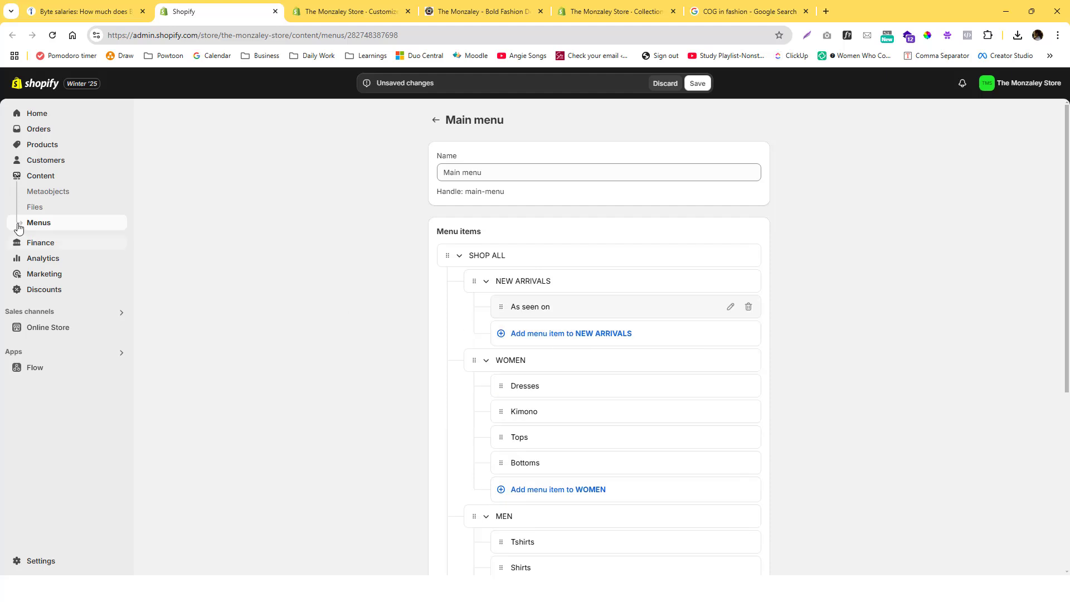
right_click(60, 146)
click(79, 149)
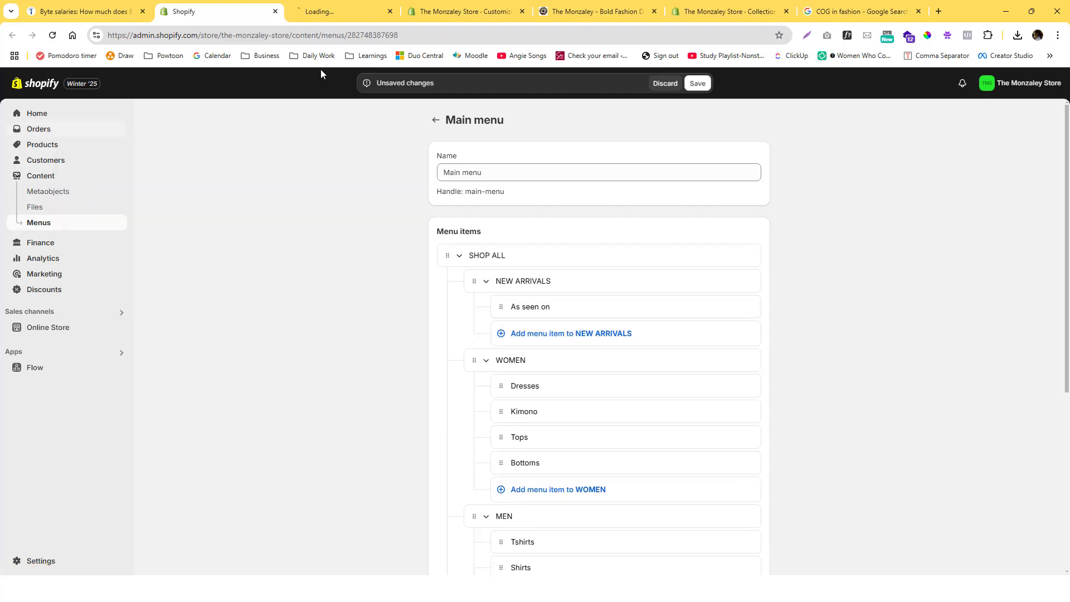
drag(356, 11, 310, 11)
click(311, 11)
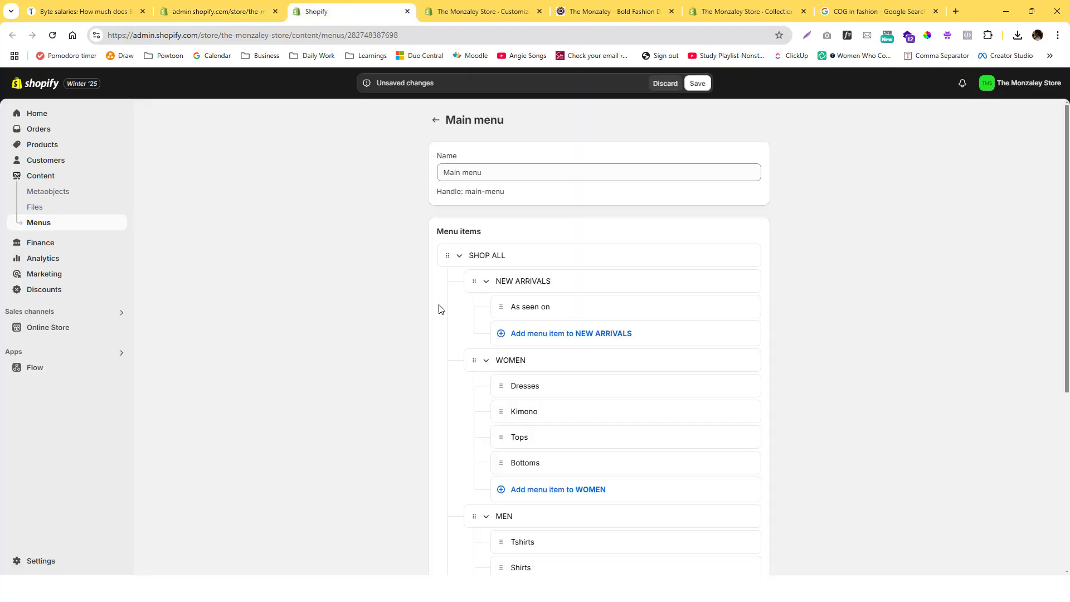
scroll(459, 329, down, 5)
scroll(459, 331, up, 5)
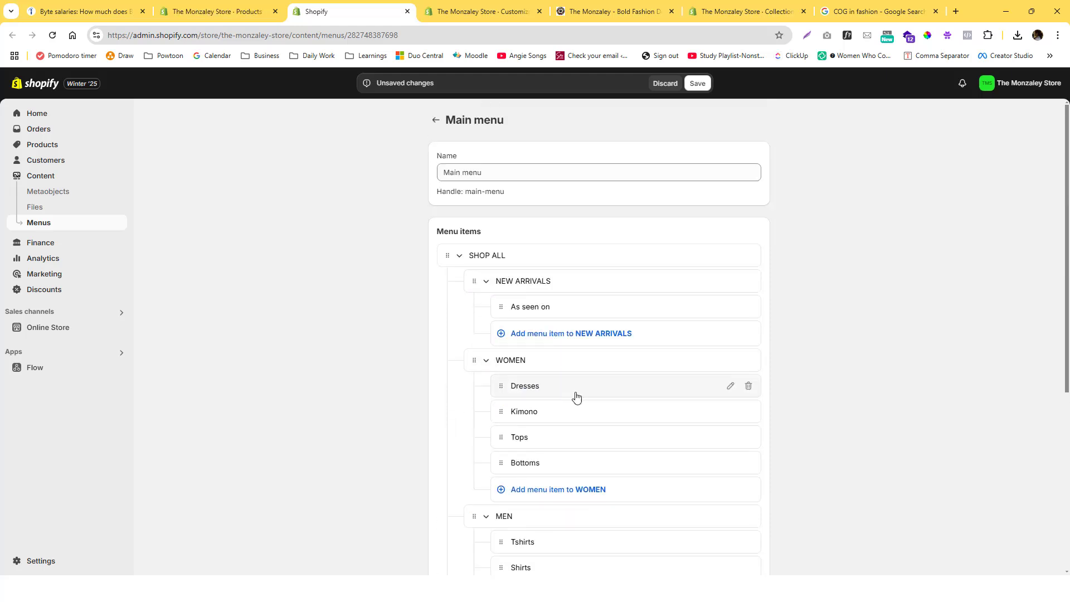
Link the WOMEN > Dresses item to the Dresses collection and review that collection's tag conditions.
click(730, 385)
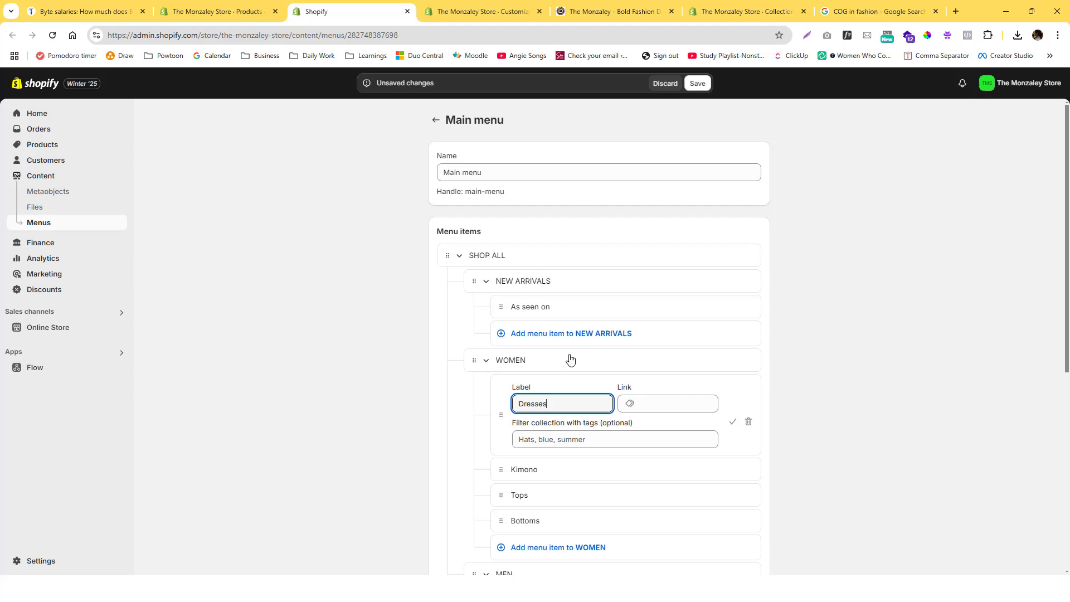
click(664, 403)
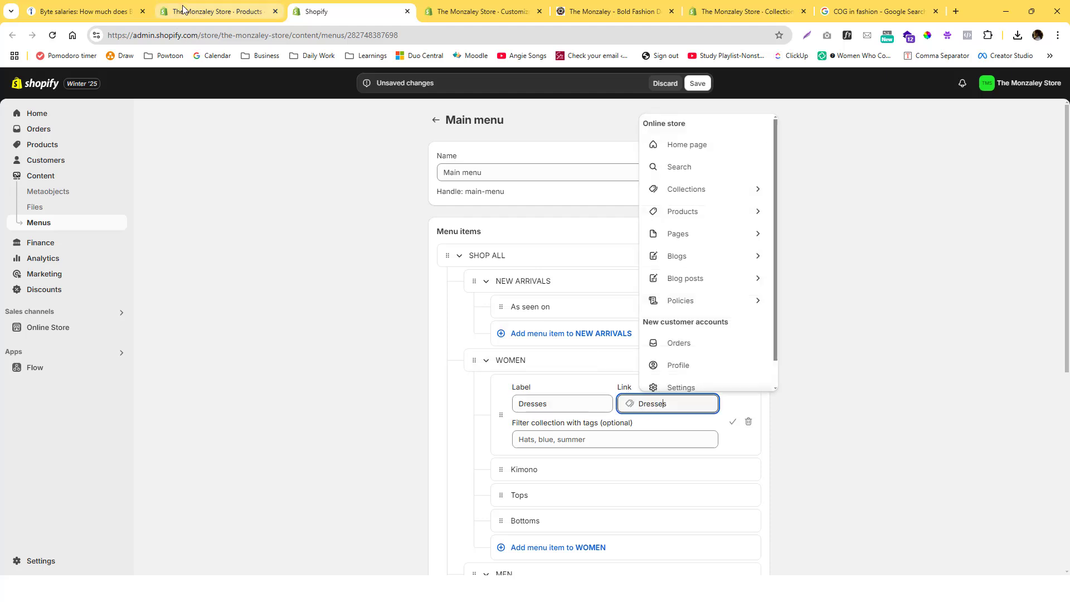
click(221, 11)
click(67, 167)
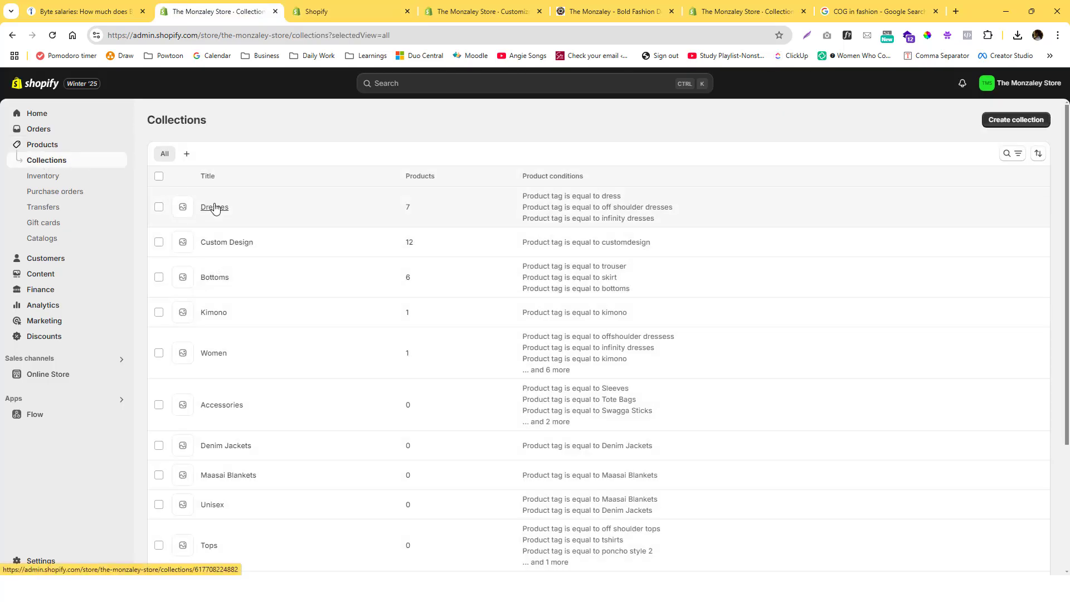
click(215, 212)
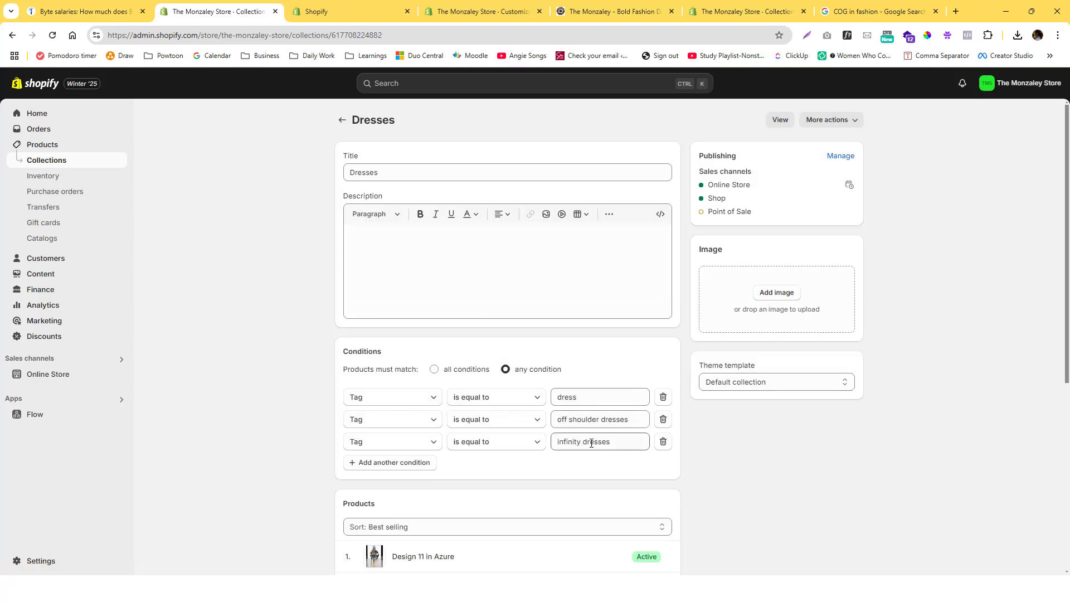
click(354, 16)
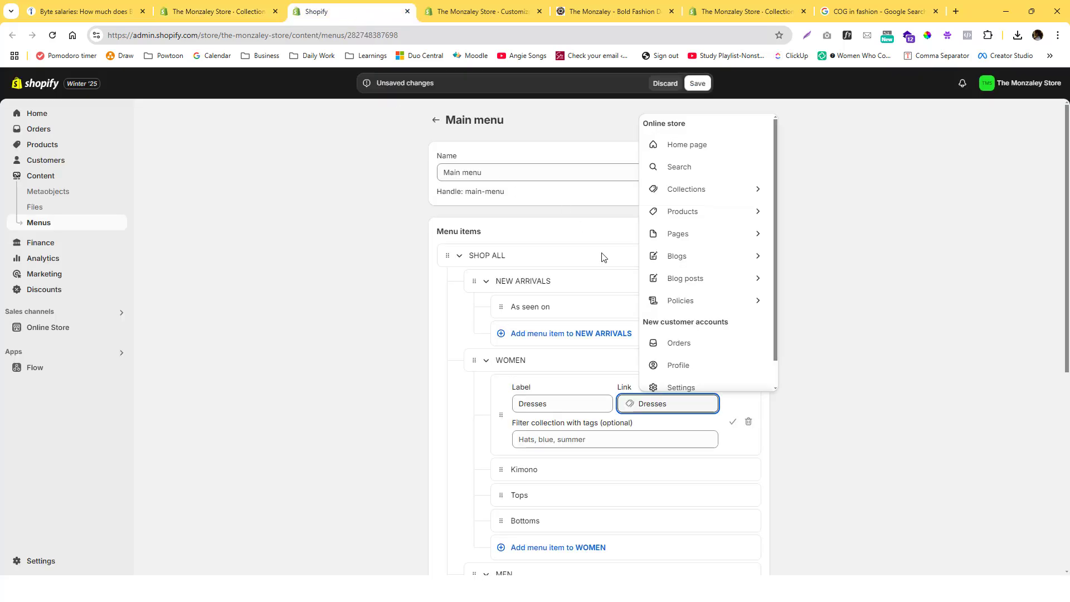
click(613, 433)
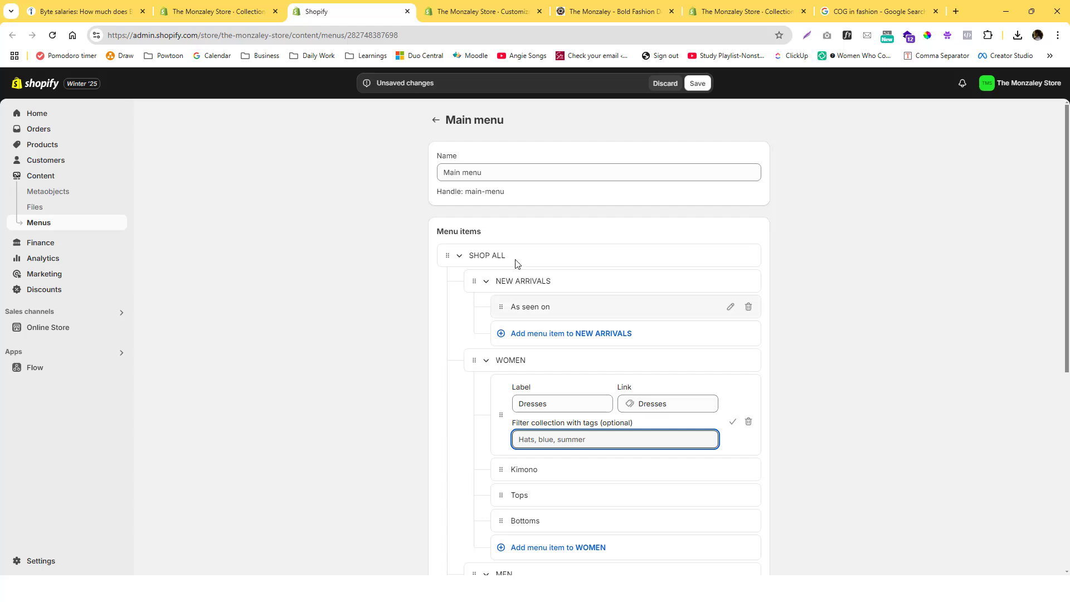
click(471, 11)
click(356, 12)
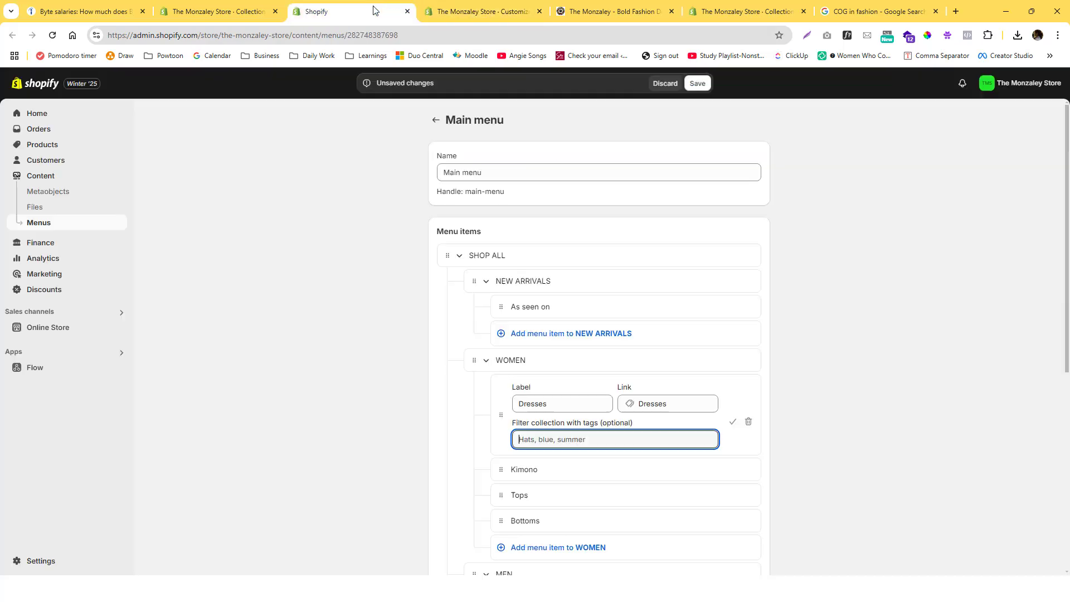
click(217, 12)
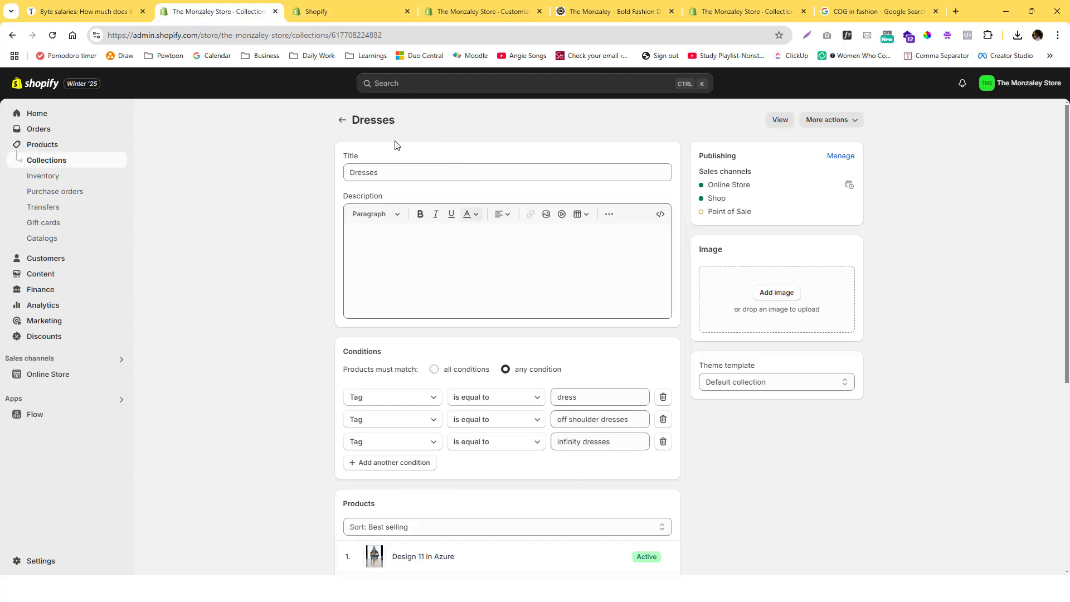
click(345, 12)
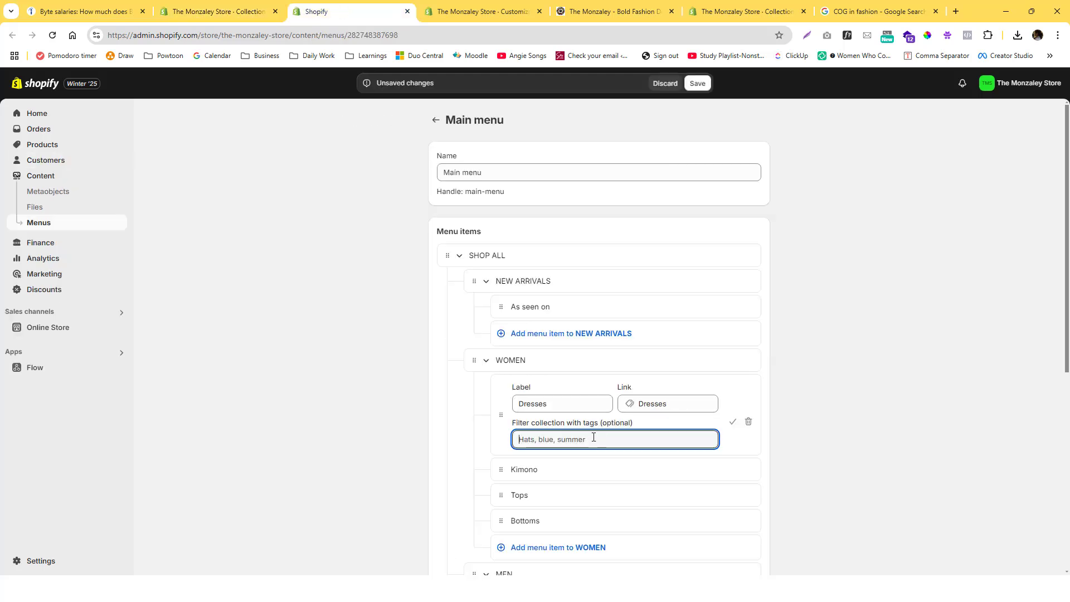
text(inifinity dresses)
click(732, 422)
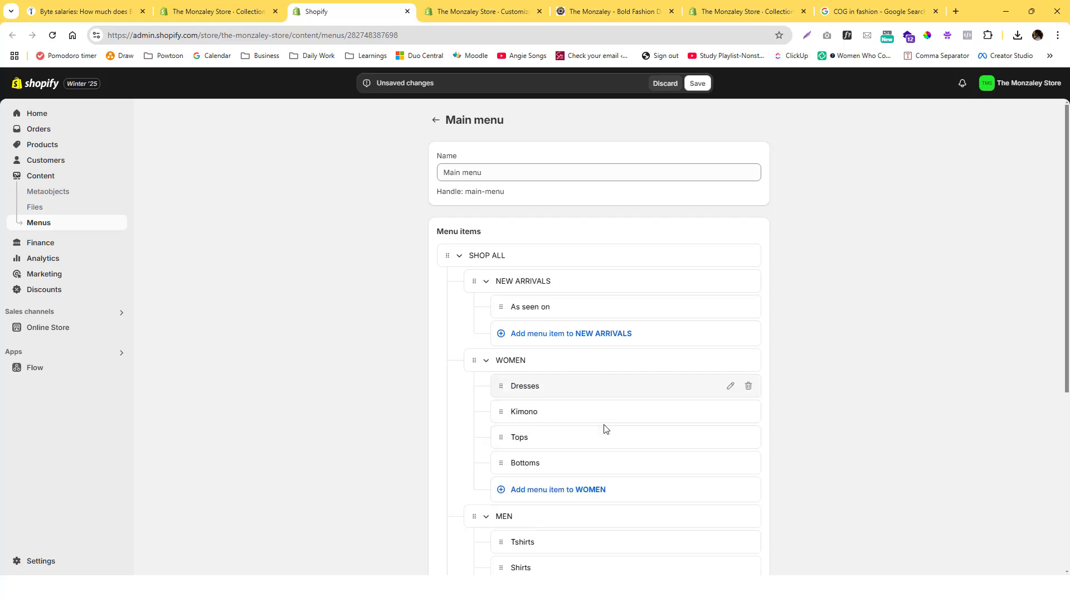
click(730, 385)
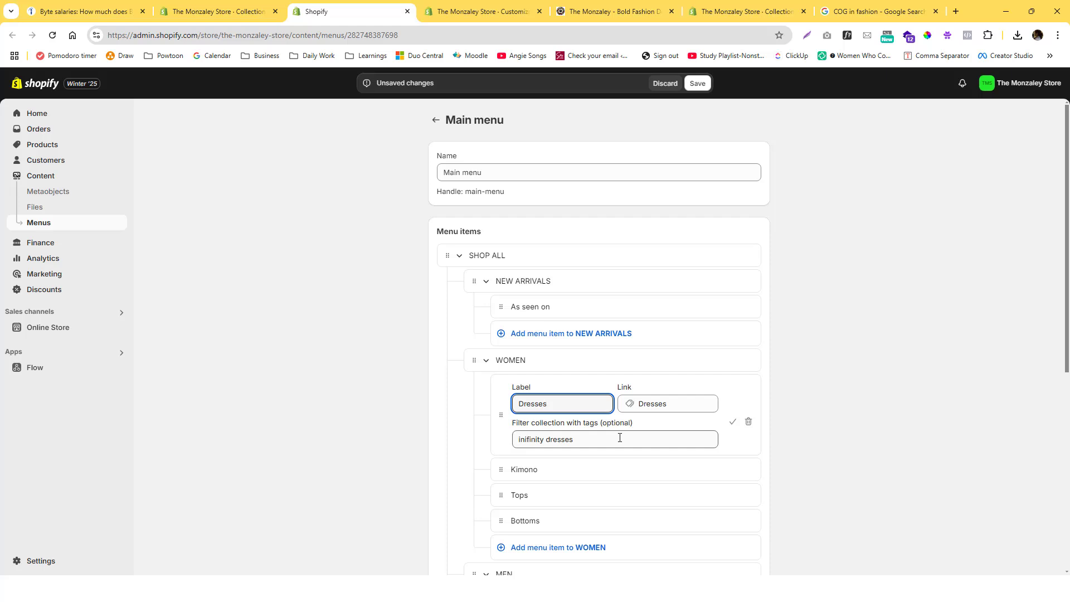
click(620, 437)
key(ctrl+a)
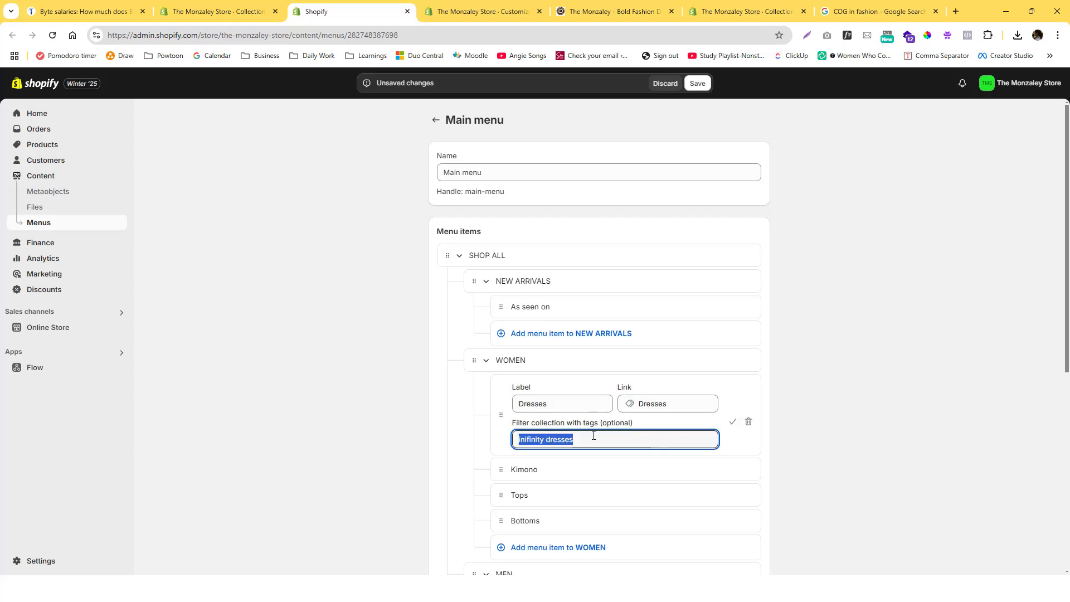
Confirm the Dresses menu item edits and save the Main menu.
click(731, 422)
scroll(633, 413, down, 5)
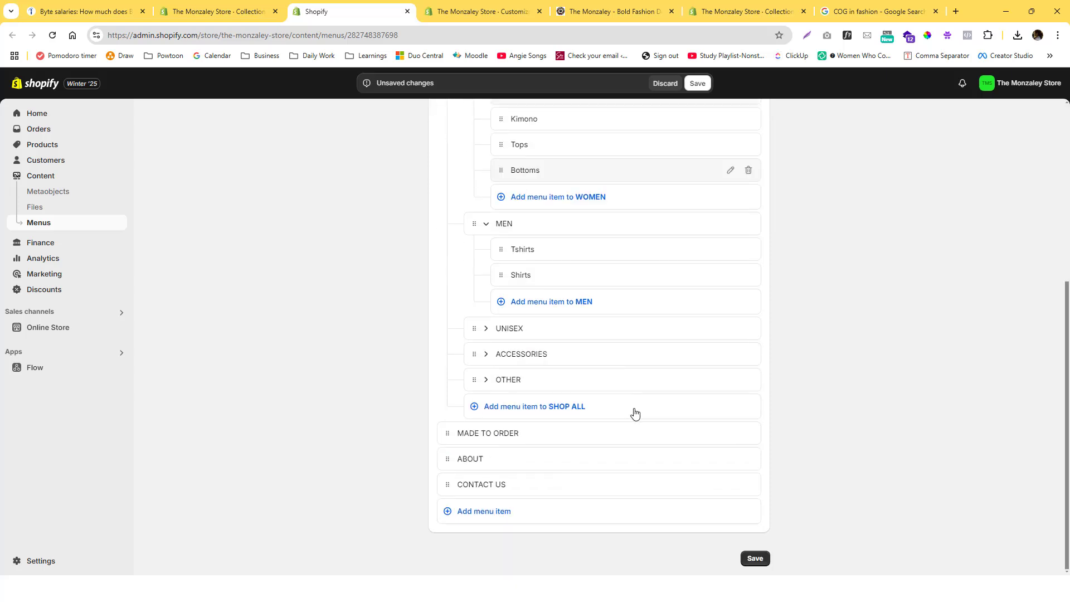
click(755, 558)
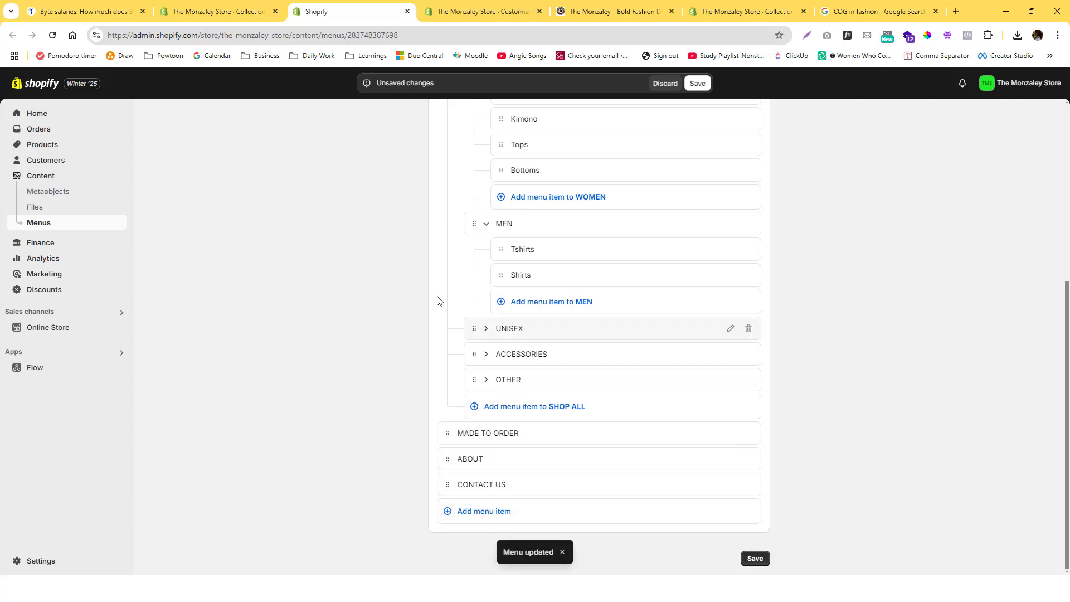
Check the storefront preview, then come back to the Main menu editor.
click(466, 12)
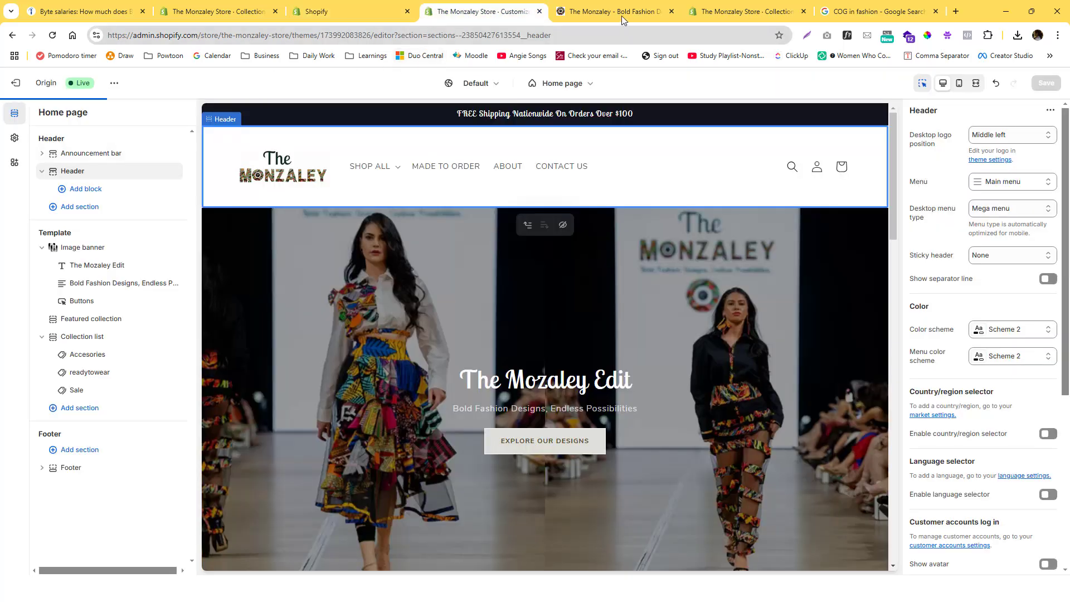
drag(621, 15, 488, 16)
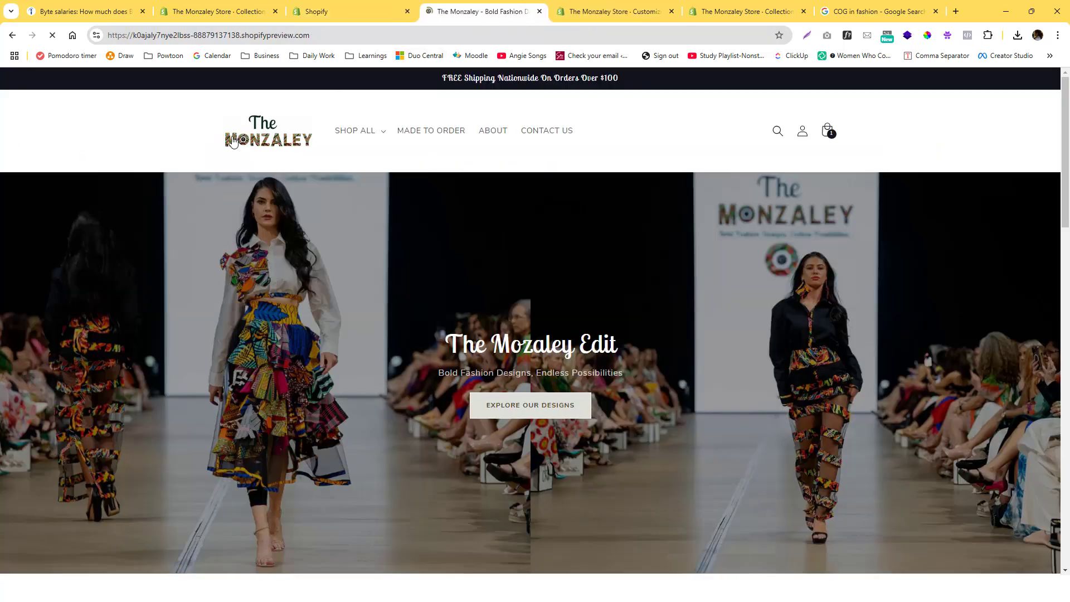
click(368, 11)
click(483, 16)
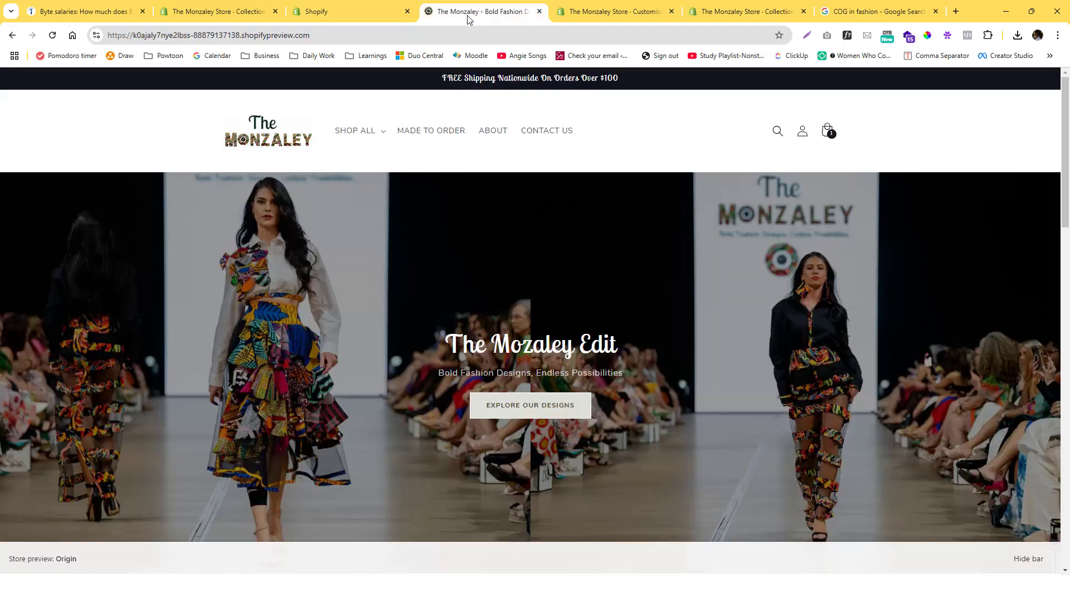
click(380, 15)
Save the Main menu again and discard the leftover unsaved changes.
scroll(502, 326, up, 5)
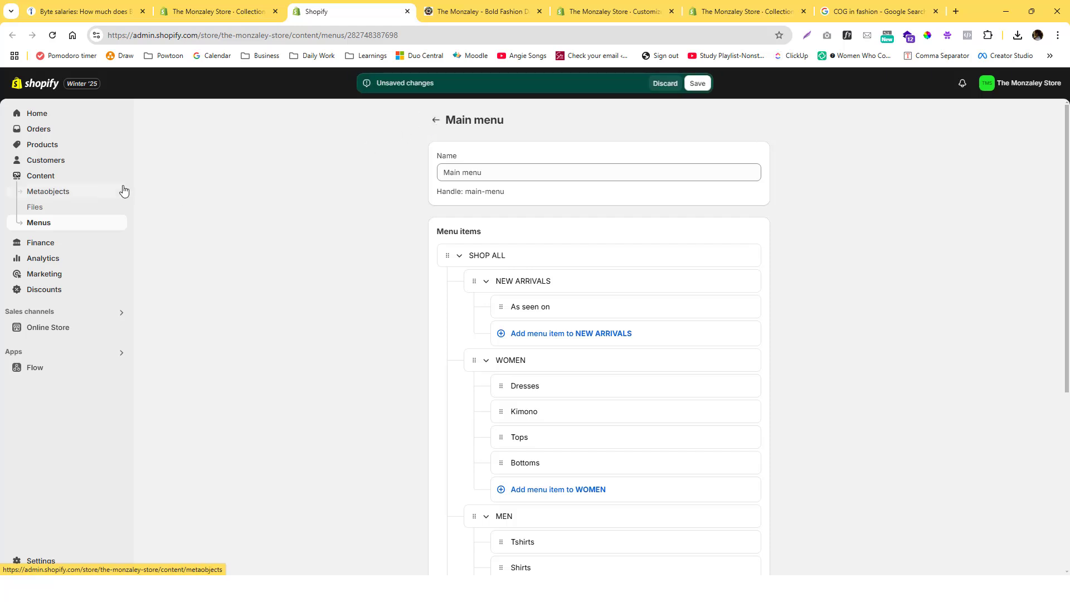
click(697, 86)
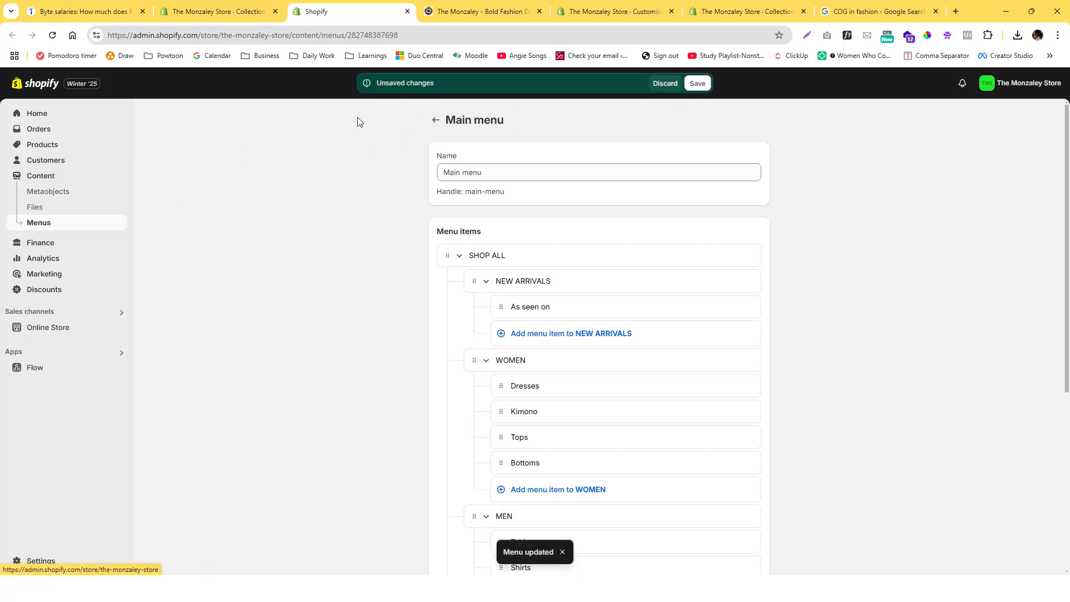
scroll(602, 242, down, 5)
click(754, 557)
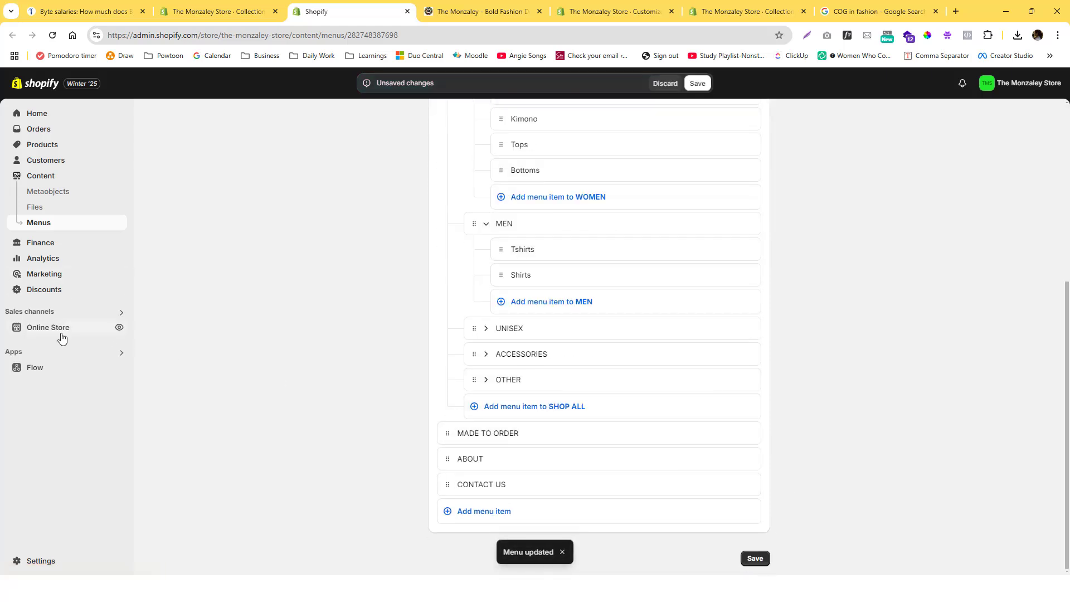
click(665, 83)
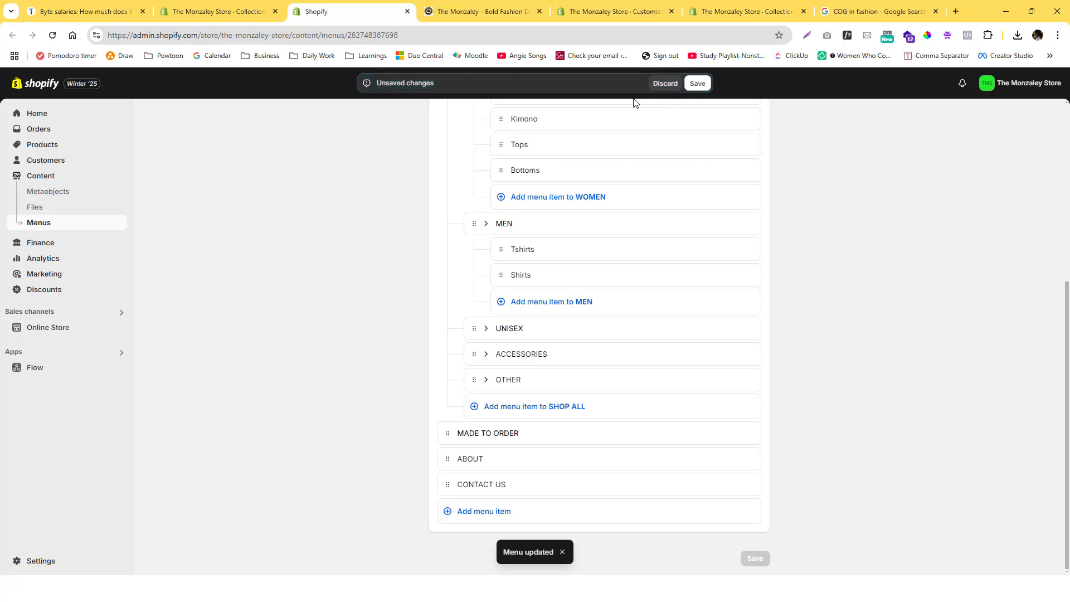
Reach the Menus list via Online Store > Navigation, backing out of Create menu without adding one.
click(35, 328)
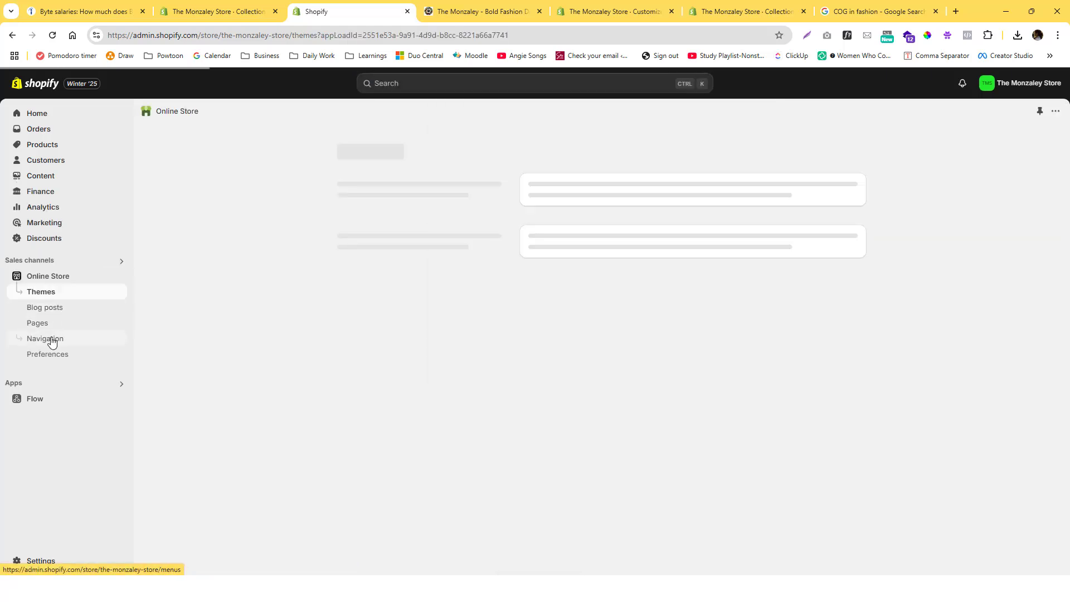
click(50, 339)
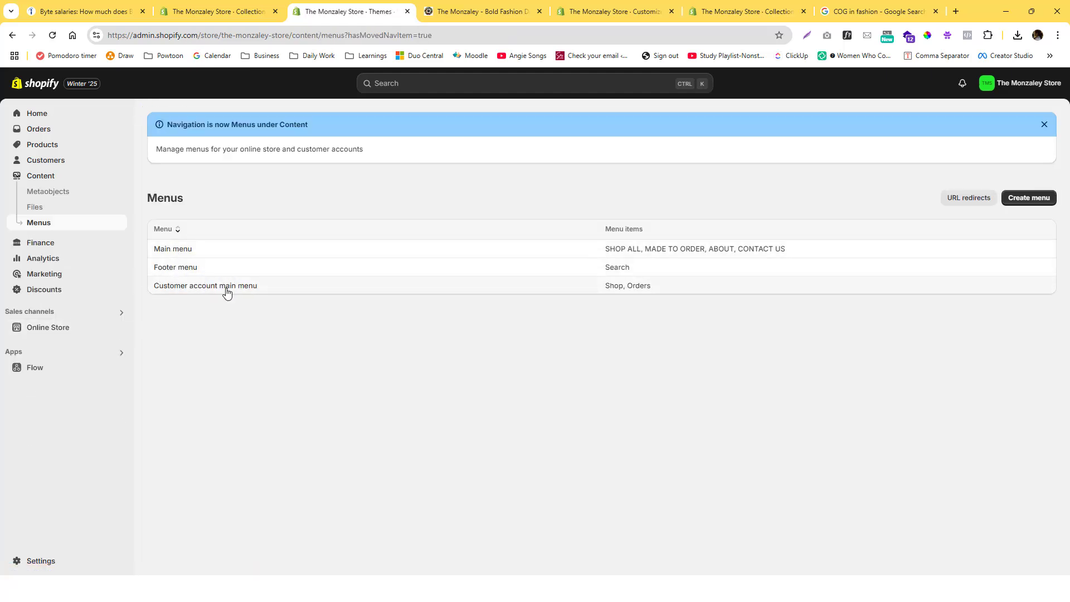
click(485, 13)
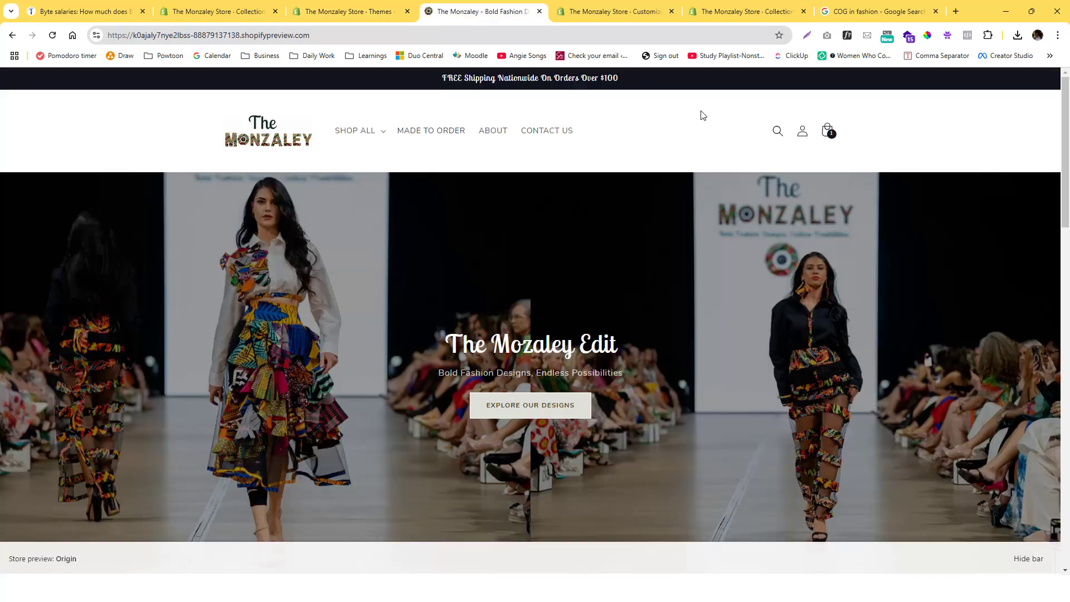
click(353, 13)
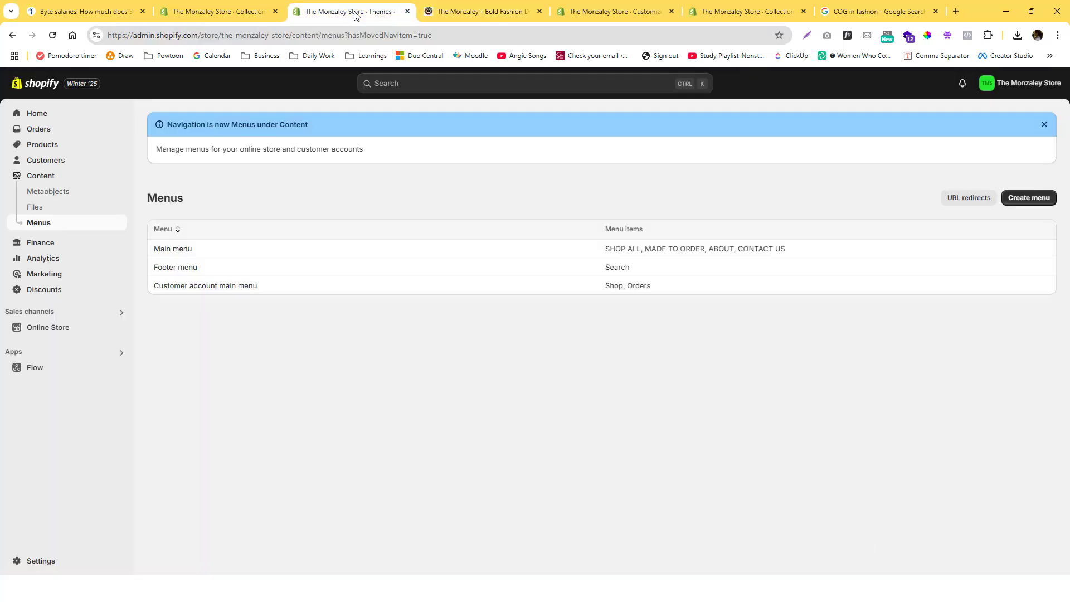
click(1006, 199)
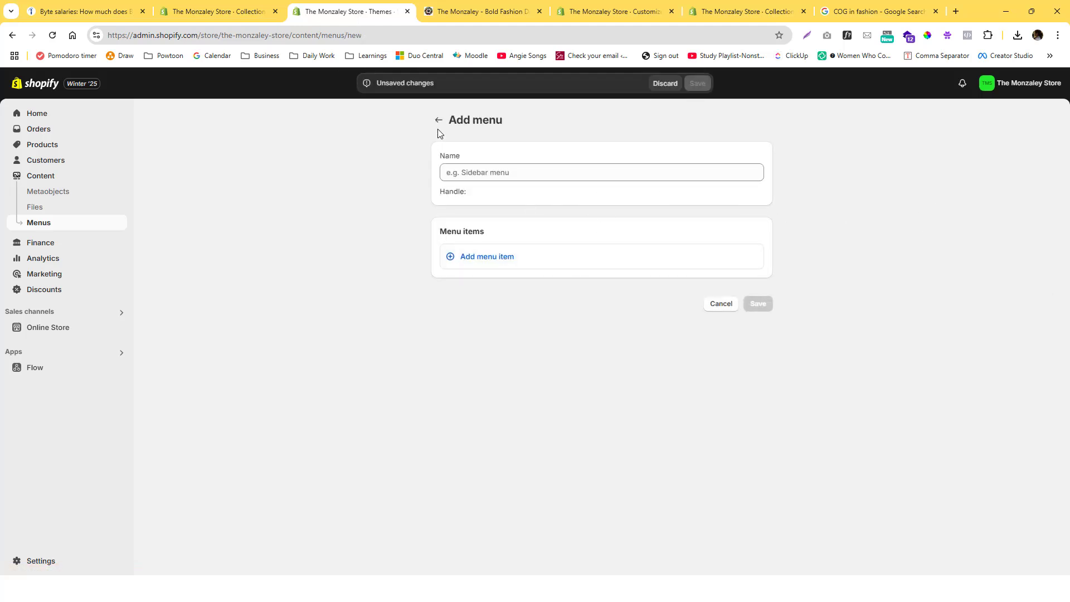
click(438, 119)
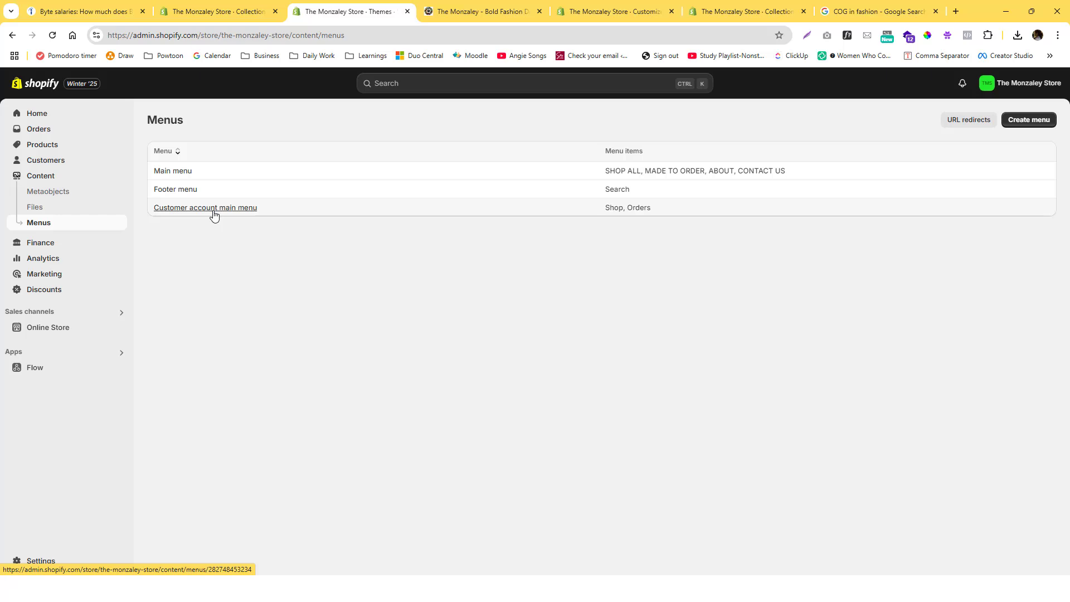
Expand the SHOP ALL mega menu on the storefront preview.
click(478, 11)
click(382, 136)
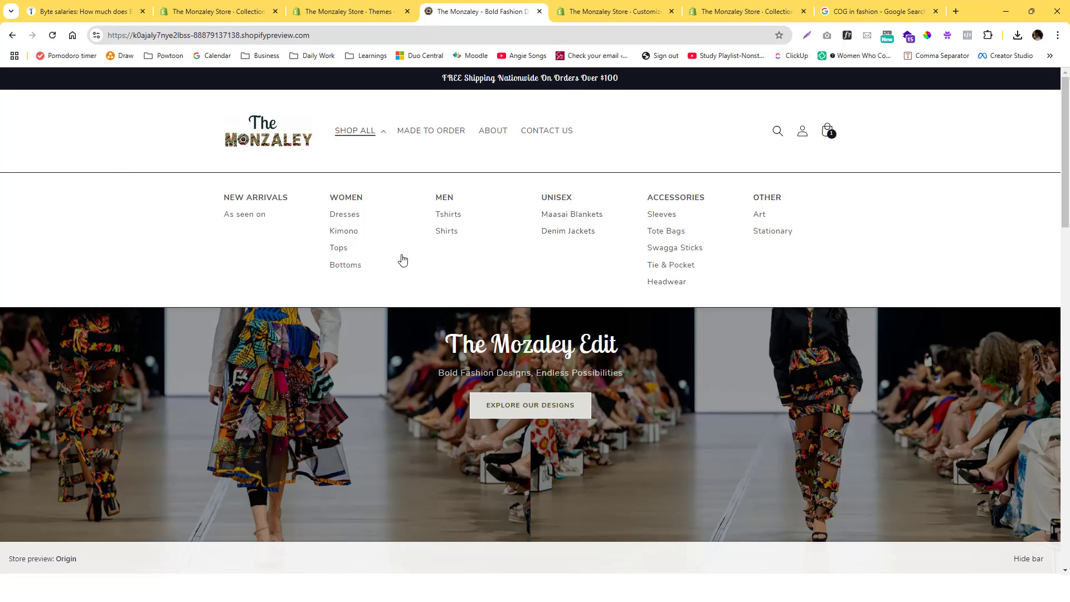
click(357, 11)
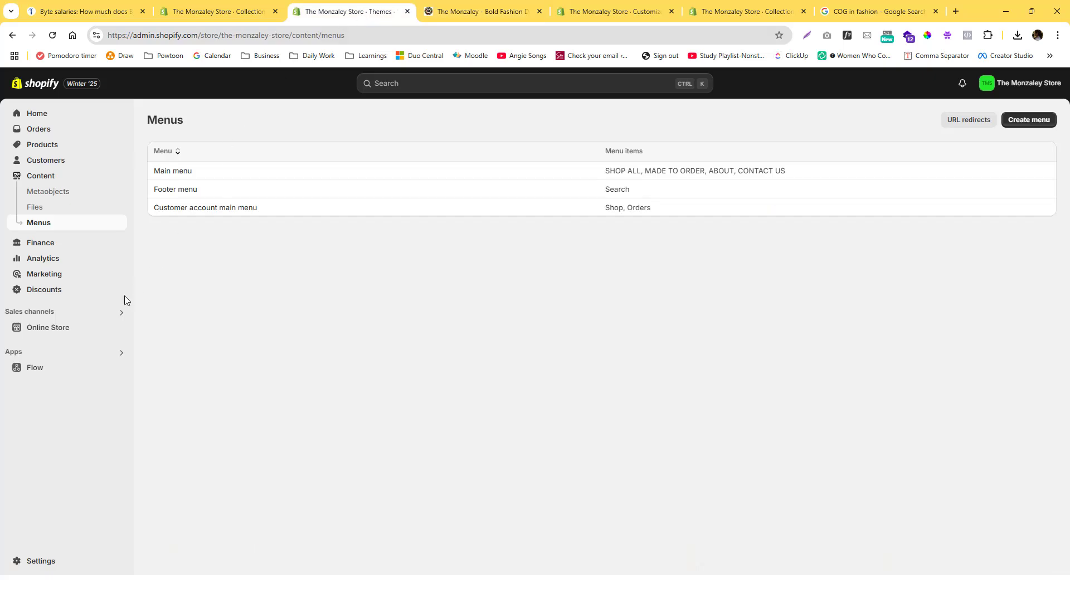
Customize the Origin theme from Online Store > Themes and open its ... actions menu.
click(66, 329)
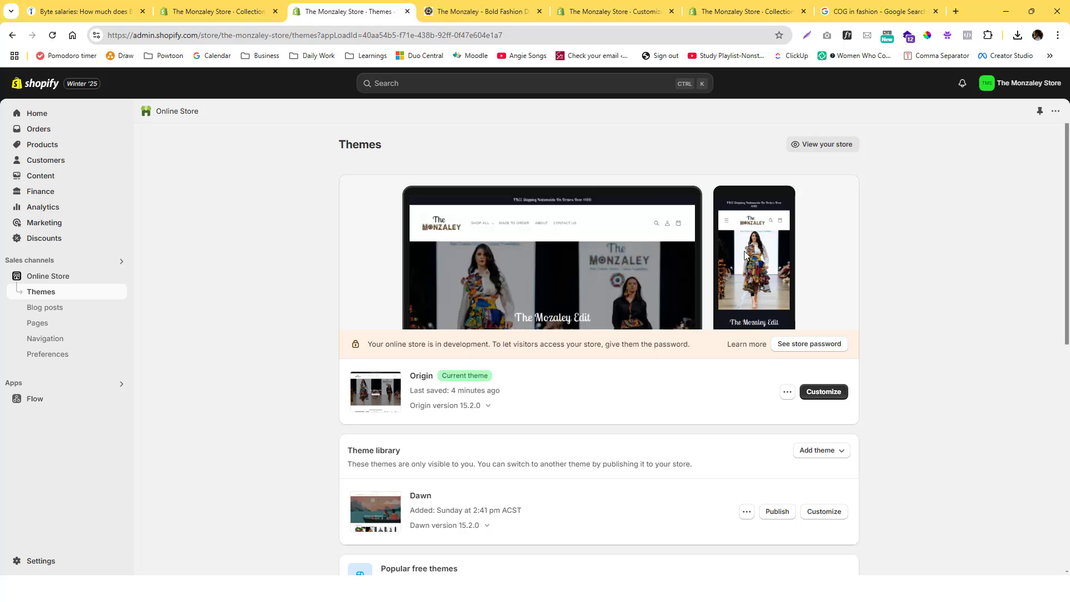
click(825, 391)
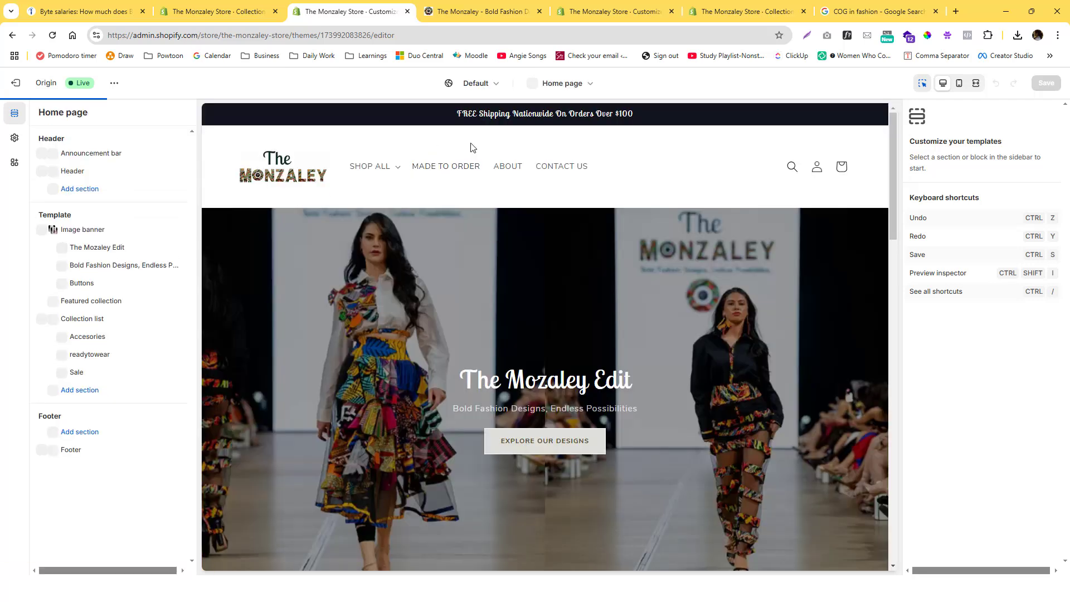
click(114, 84)
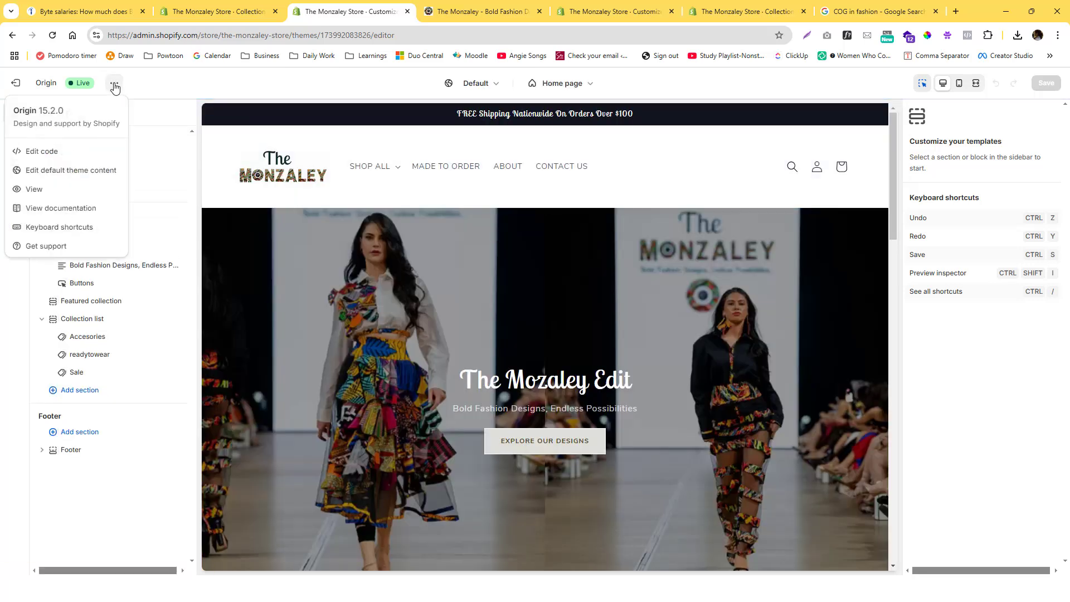
Open the Origin code editor and filter the theme files by 'menu'.
click(51, 156)
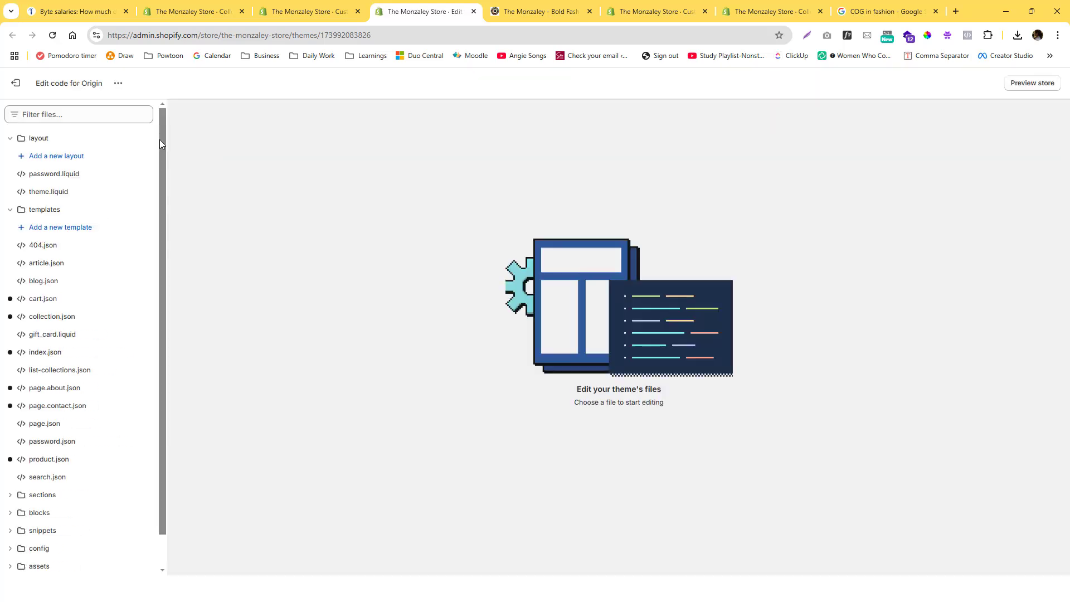
click(62, 113)
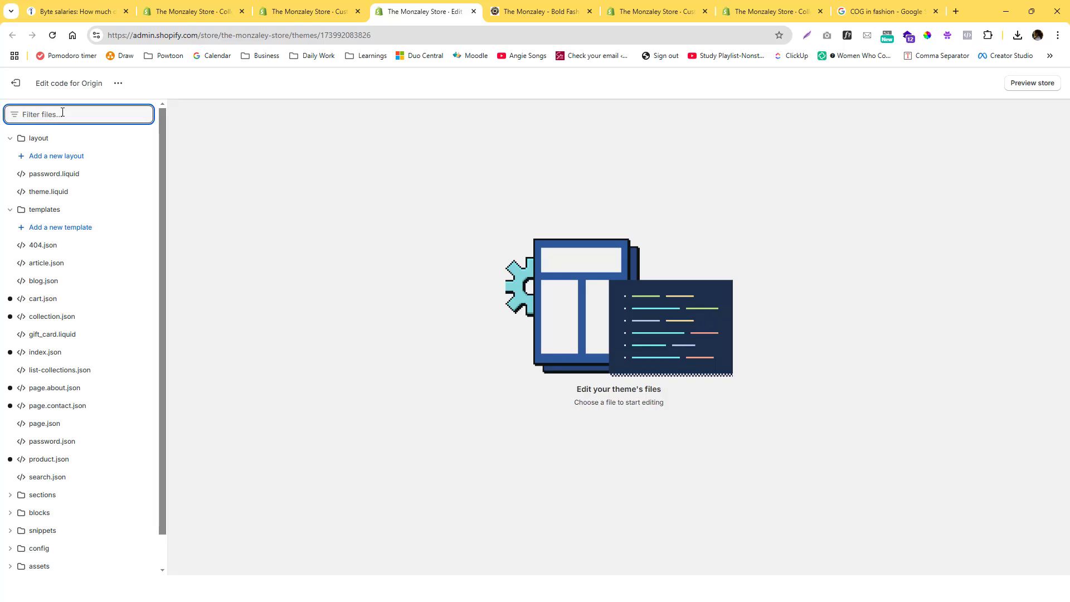
text(menu)
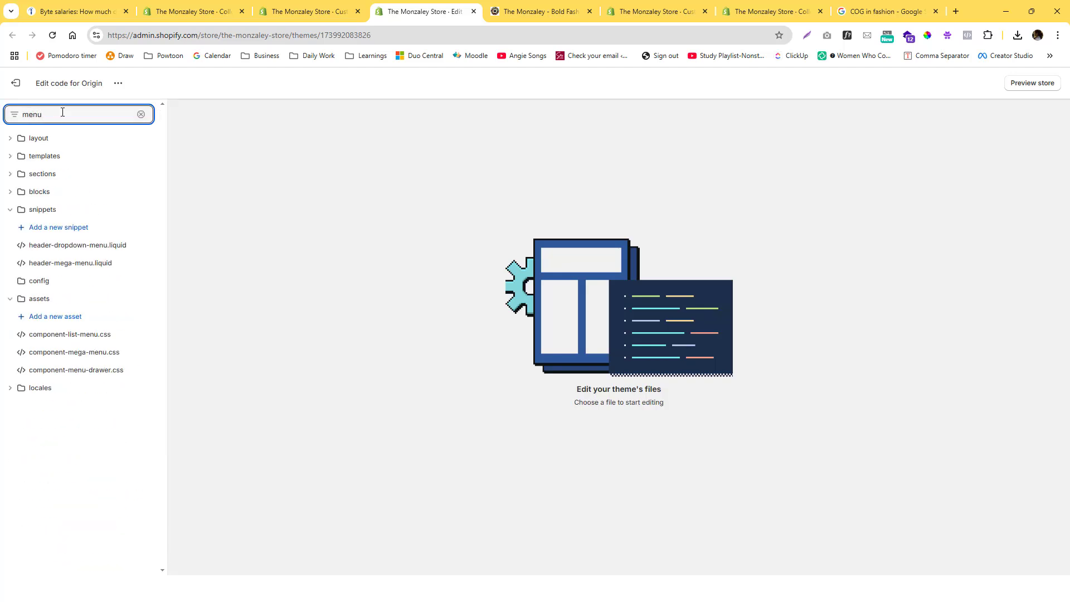
Review snippets/header-mega-menu.liquid, marking the endif line that closes the mega menu.
click(62, 271)
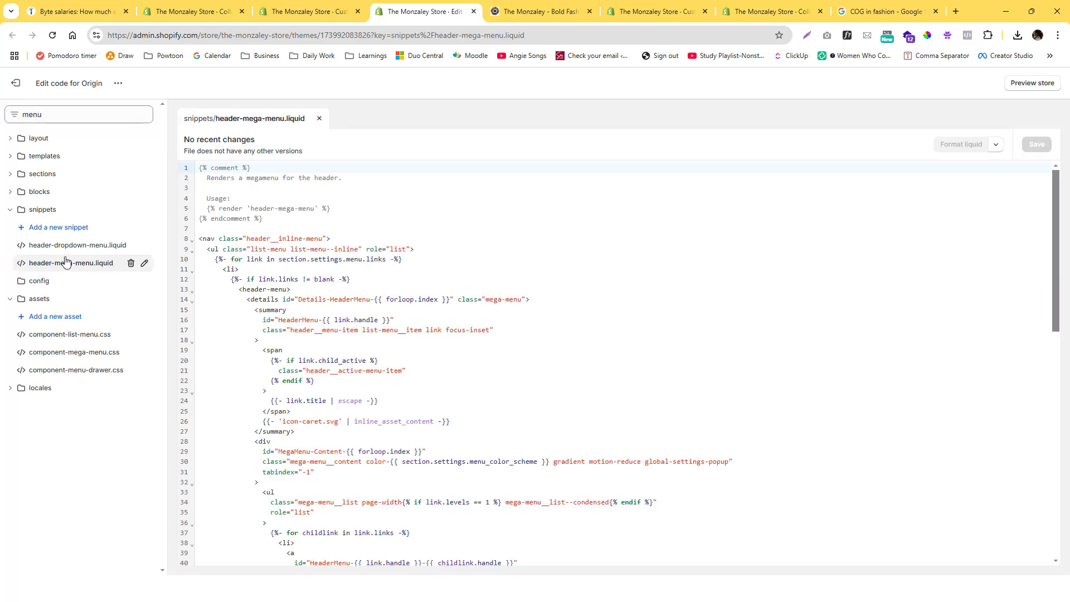
scroll(271, 277, down, 10)
scroll(270, 278, up, 10)
scroll(271, 277, down, 10)
scroll(271, 278, up, 10)
scroll(271, 278, down, 10)
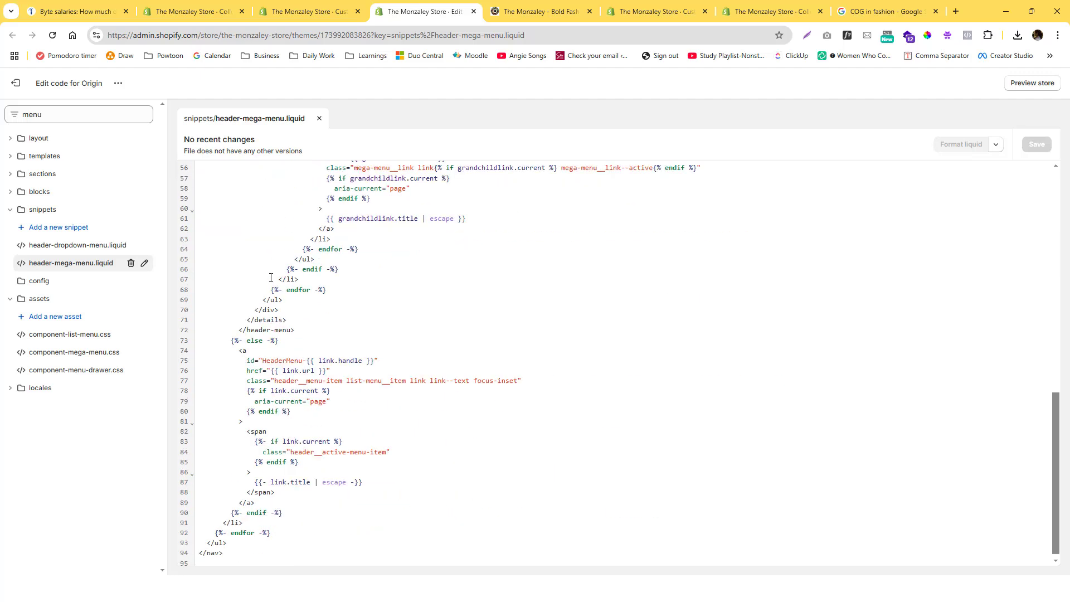
drag(272, 284, 252, 264)
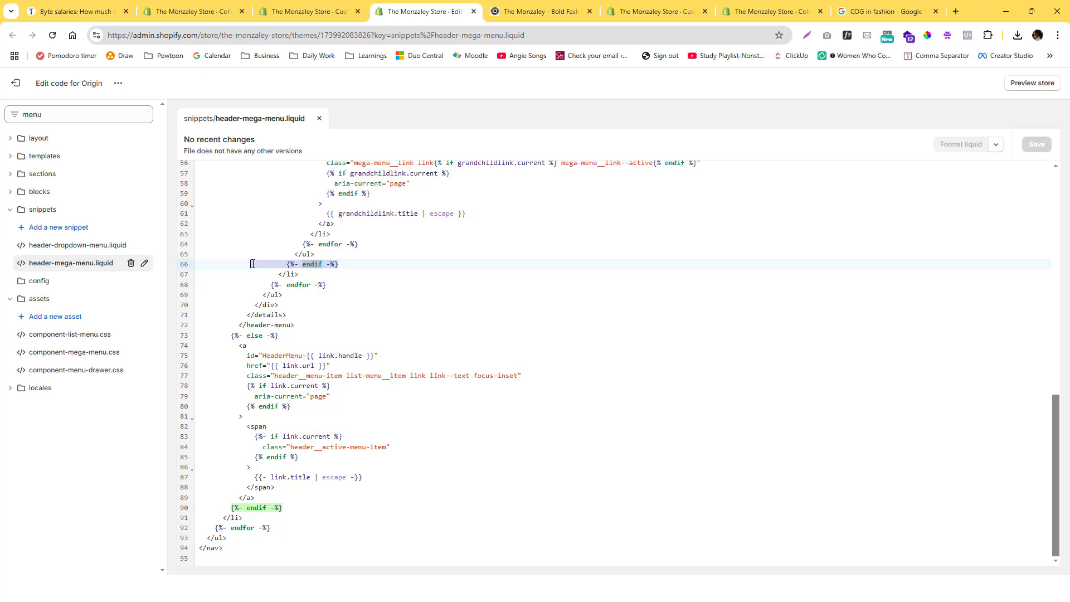
scroll(253, 263, up, 10)
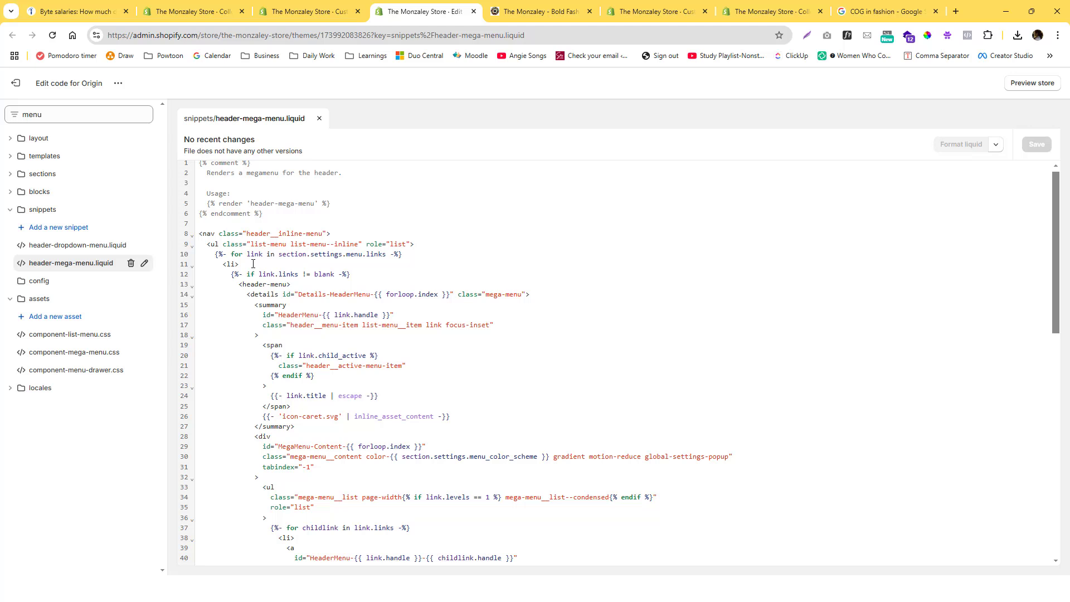
scroll(252, 263, down, 5)
scroll(252, 263, up, 5)
scroll(352, 282, down, 5)
scroll(352, 281, down, 5)
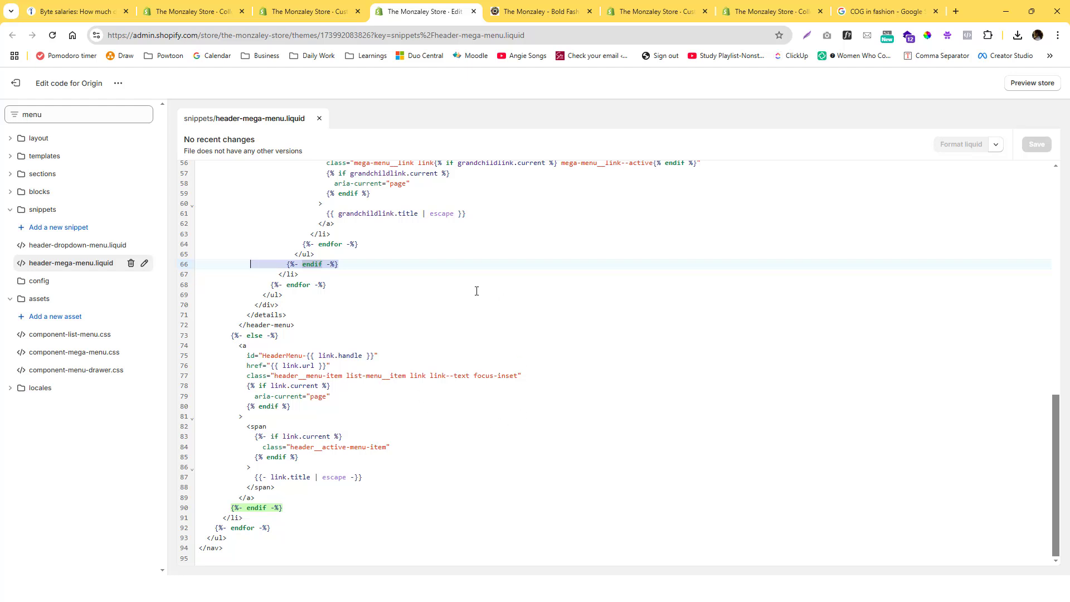
Open header-dropdown-menu.liquid, then reload the storefront preview and expand Shop All.
click(84, 251)
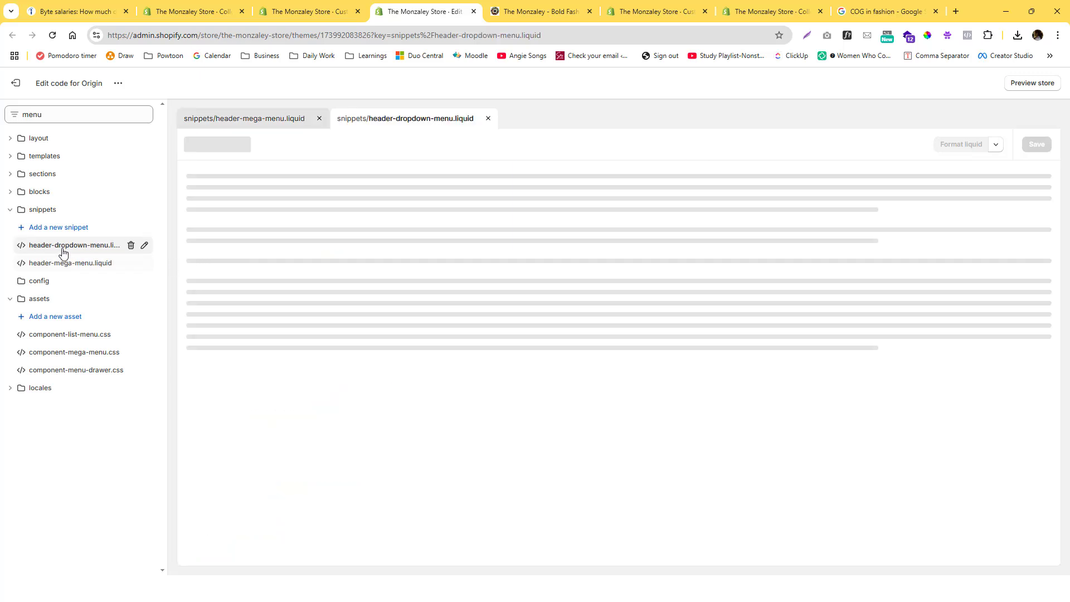
scroll(369, 271, down, 10)
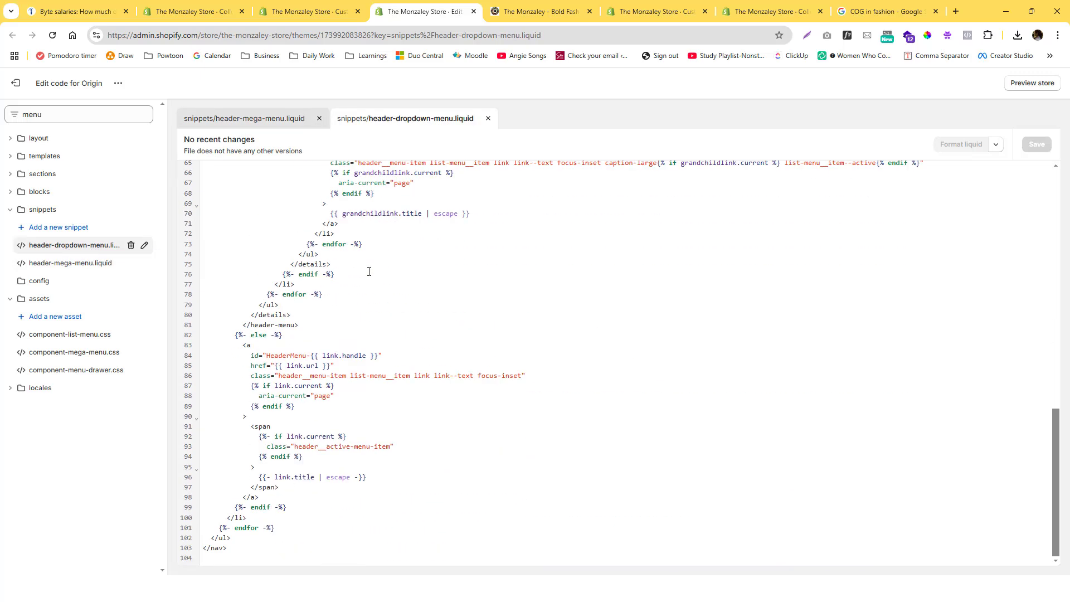
click(543, 11)
click(511, 33)
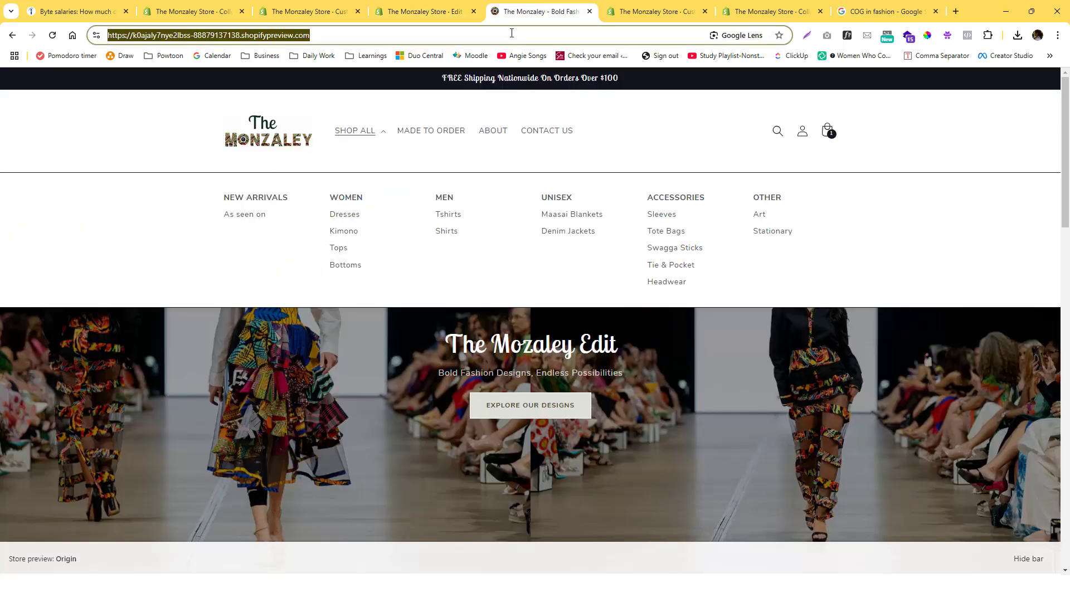
key(Return)
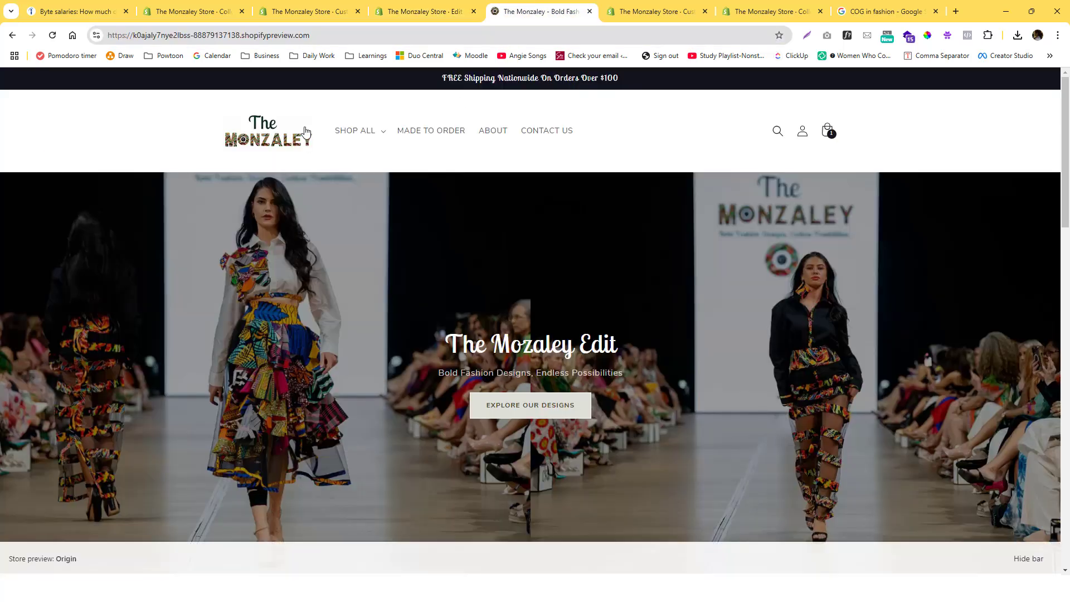
click(350, 134)
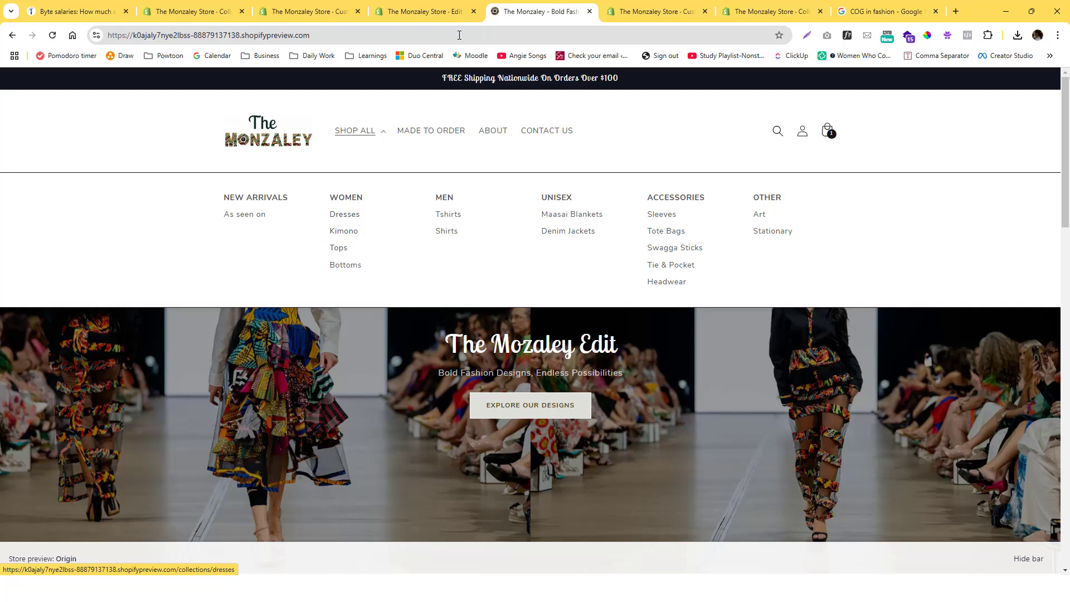
Open the mega menu, list menu and menu drawer component stylesheets in the code editor.
click(441, 15)
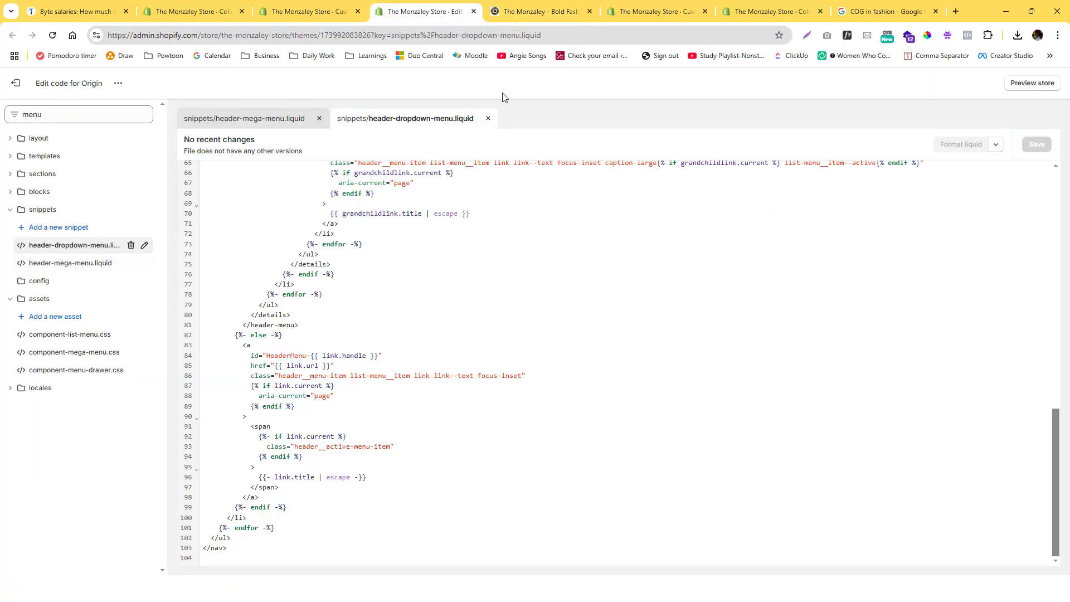
click(493, 14)
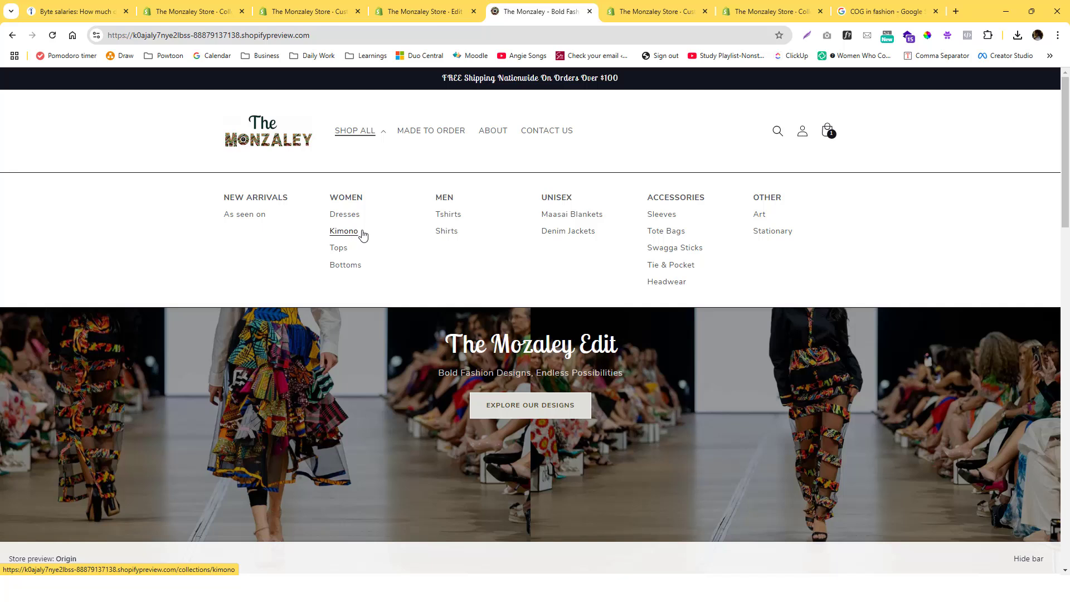
click(423, 11)
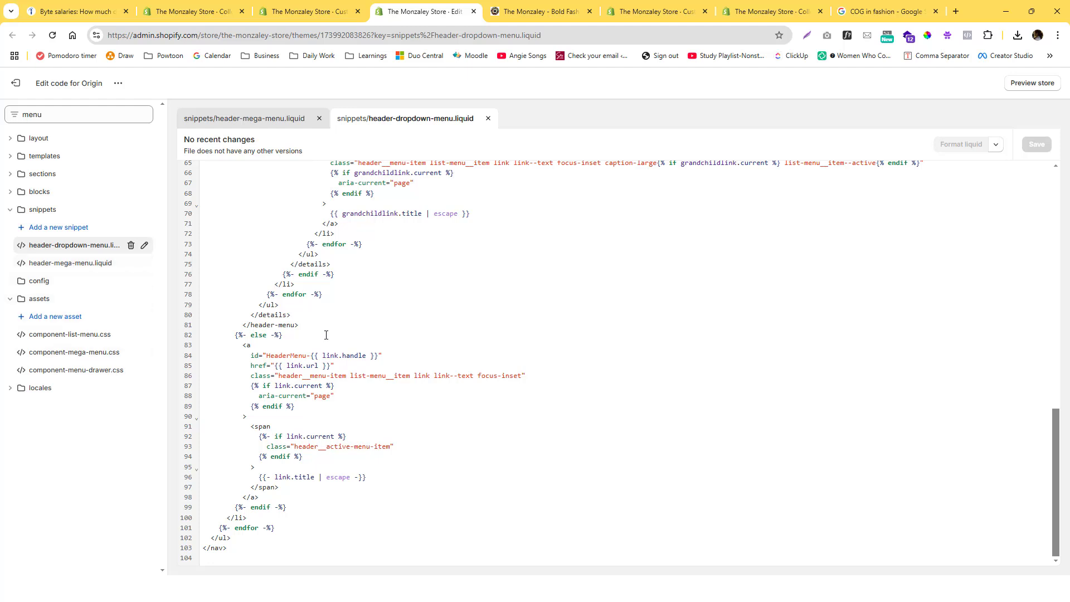
click(61, 353)
click(70, 335)
click(71, 371)
click(74, 353)
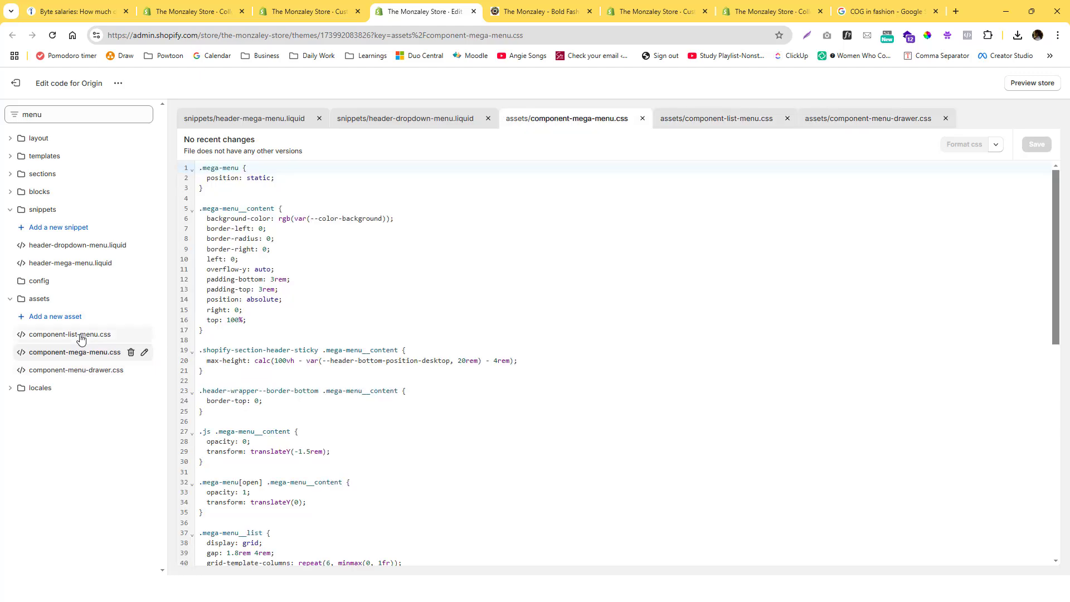
click(78, 336)
click(86, 368)
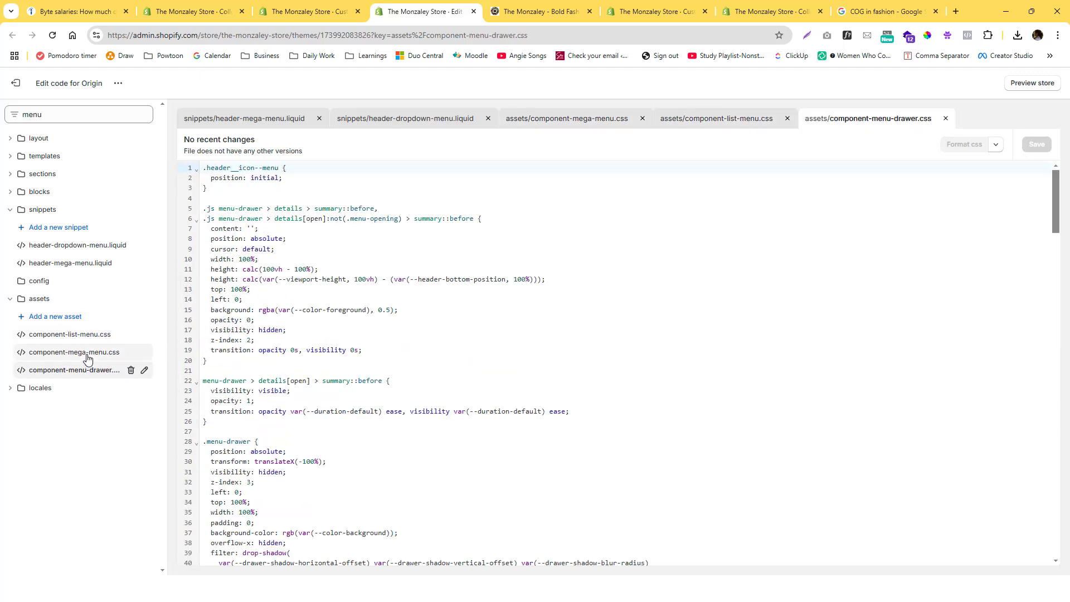
click(87, 352)
Reopen the Shop All mega menu on the preview and bring up its context menu.
click(545, 5)
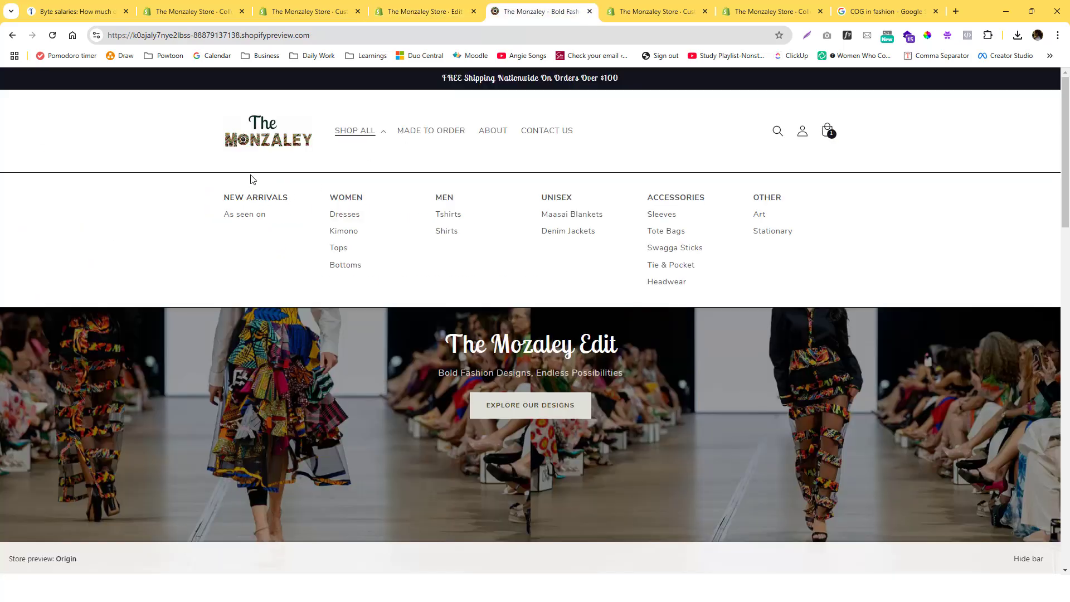
right_click(251, 176)
click(335, 430)
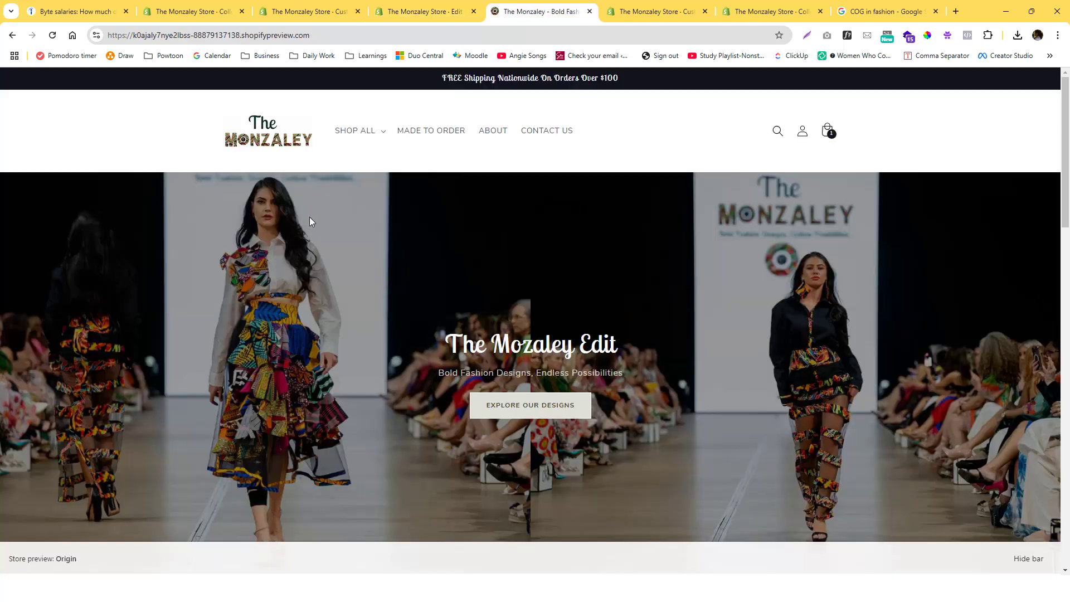
click(381, 132)
right_click(344, 173)
Inspect the mega menu in DevTools and reposition the DevTools window.
click(385, 416)
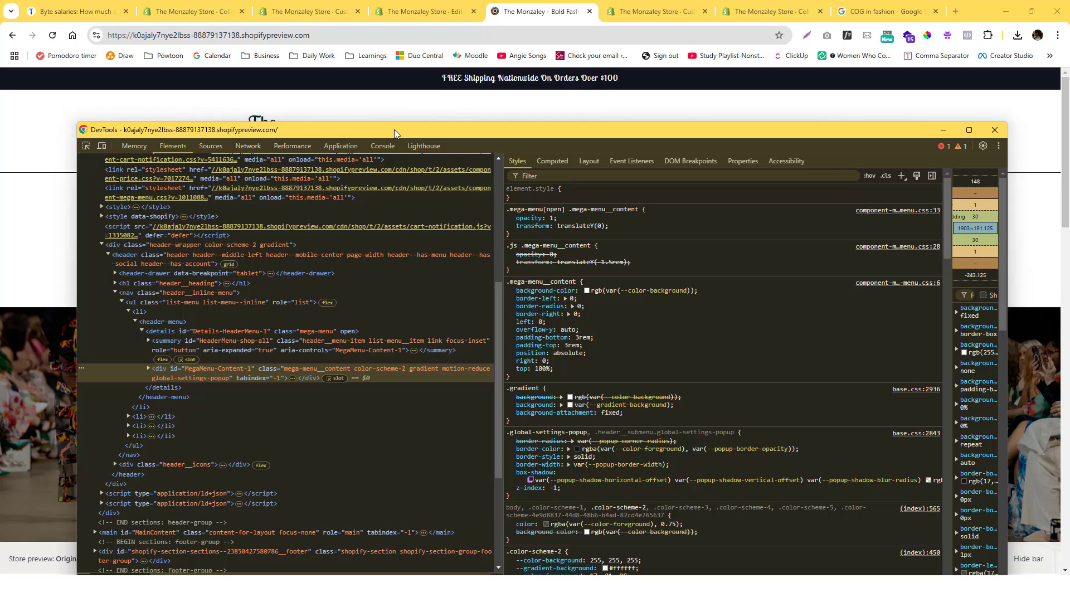
drag(393, 129, 430, 132)
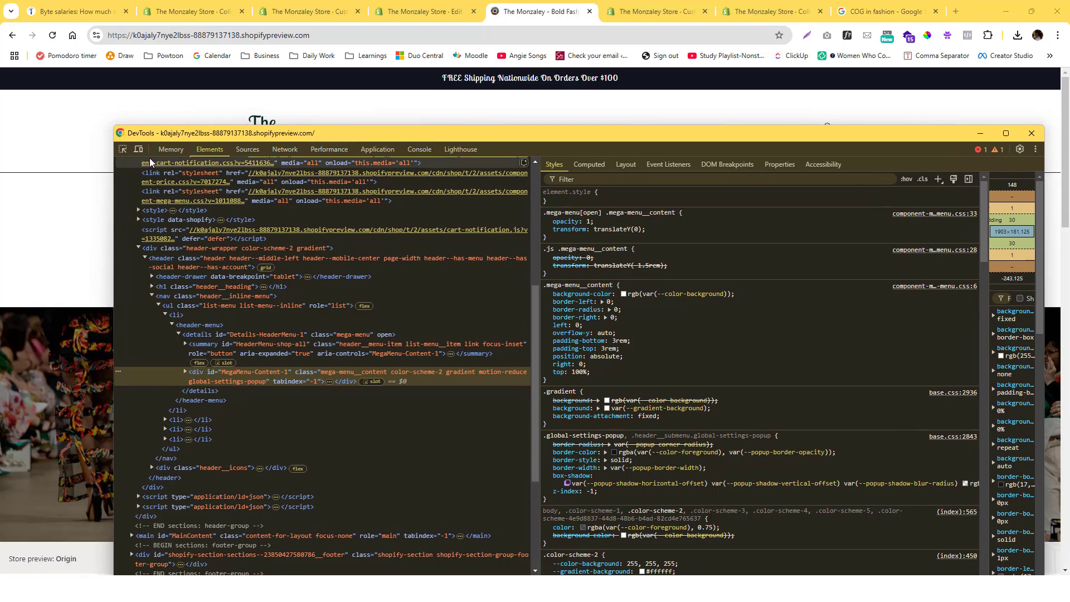
click(122, 149)
click(63, 177)
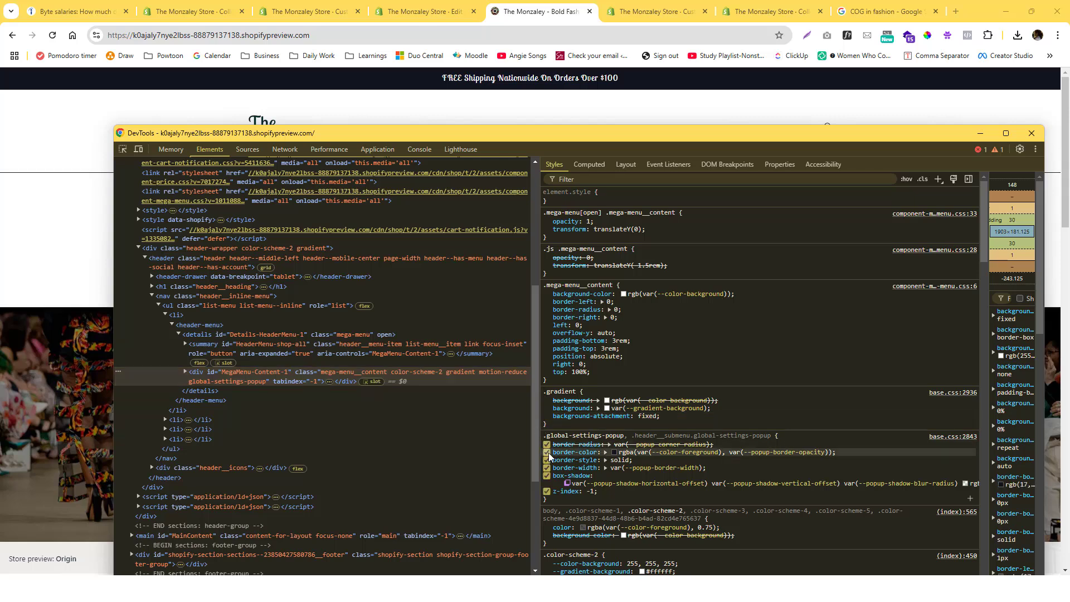
Disable the border-color, border-style and border-width declarations in .global-settings-popup.
click(546, 453)
click(547, 452)
click(547, 444)
click(547, 452)
click(547, 460)
click(546, 467)
drag(531, 129, 477, 179)
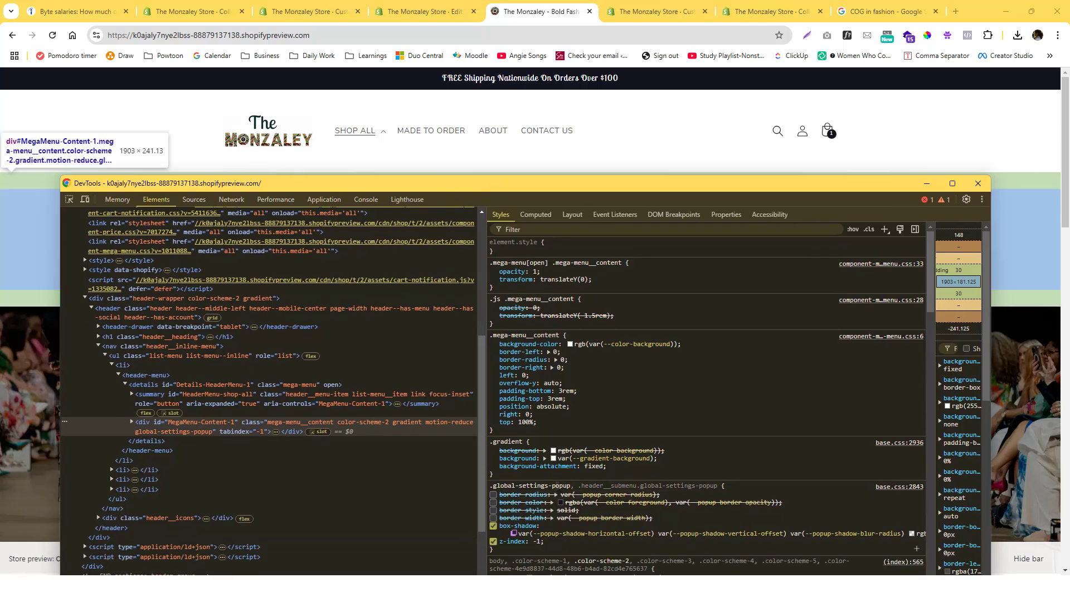
Open the .global-settings-popup rule's source in base.css.
click(557, 484)
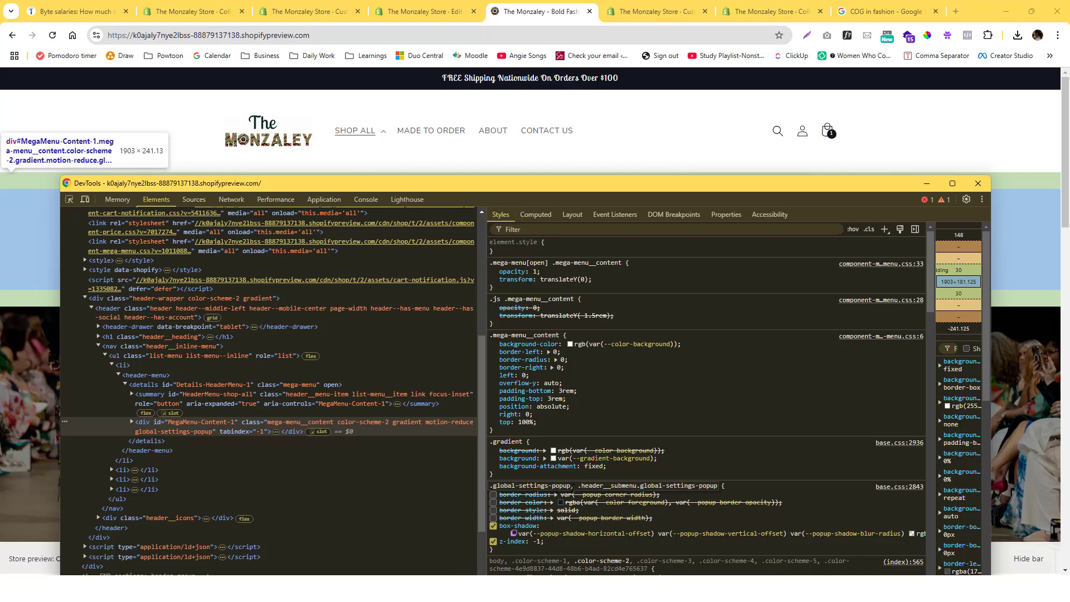
key(Escape)
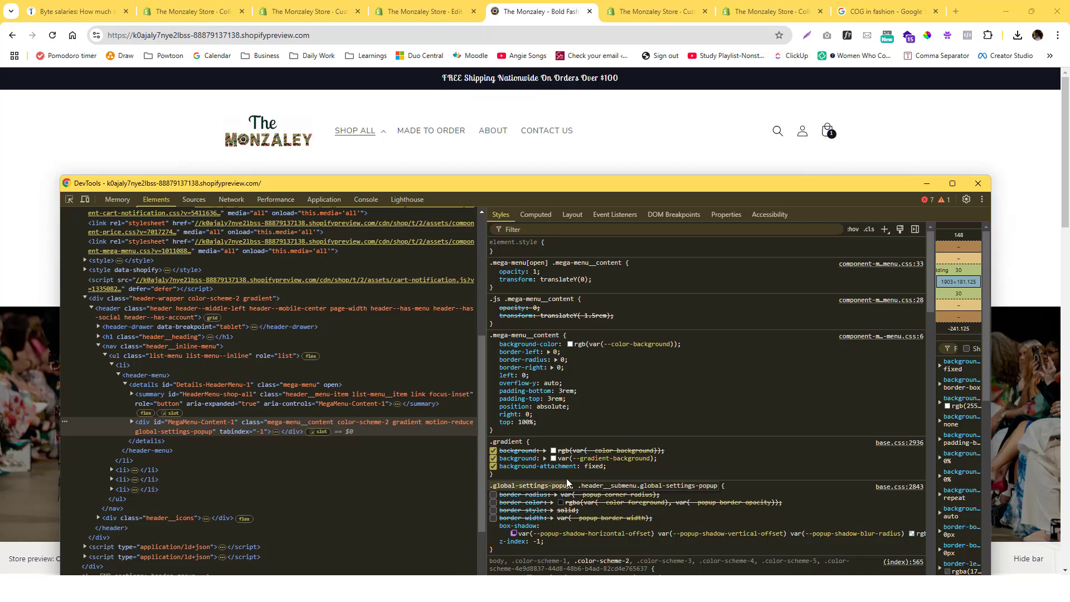
mouse_move(595, 462)
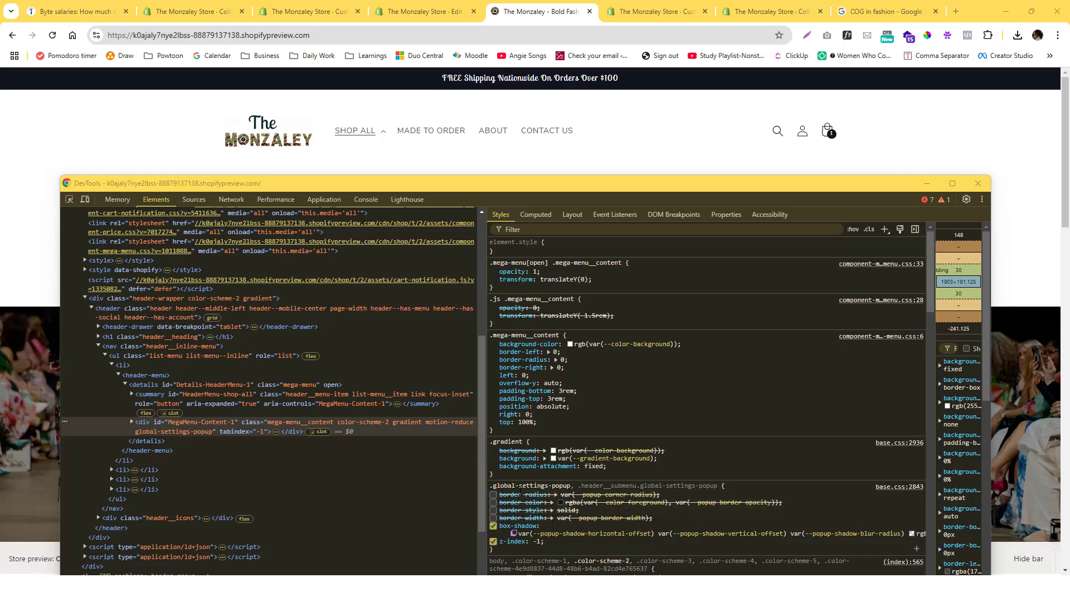
click(898, 487)
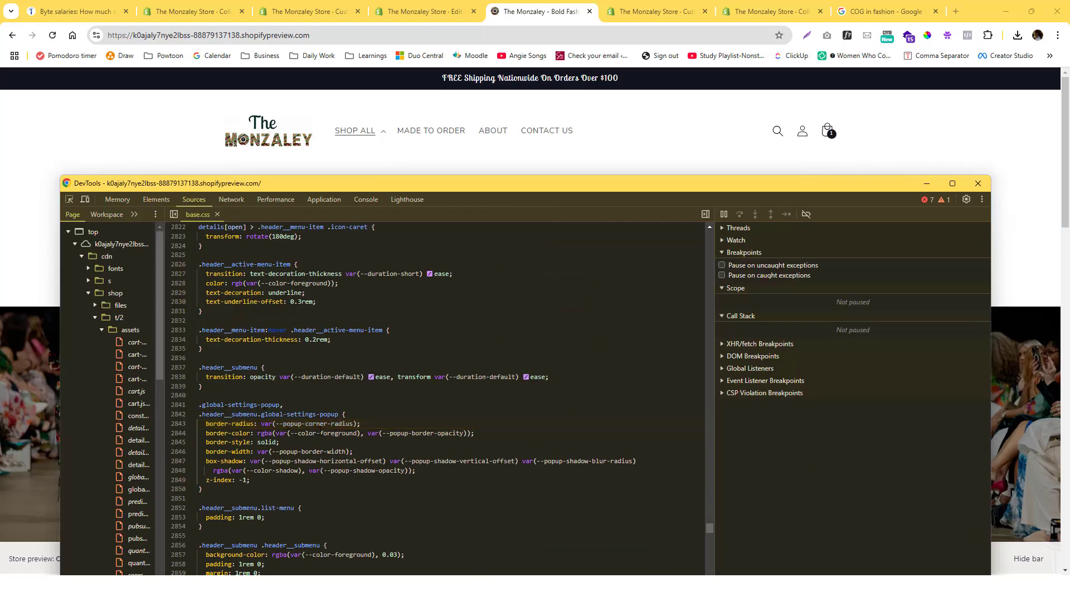
Close DevTools and search the mega menu stylesheet for .global-settings-popup, then clear the search.
click(985, 183)
click(419, 11)
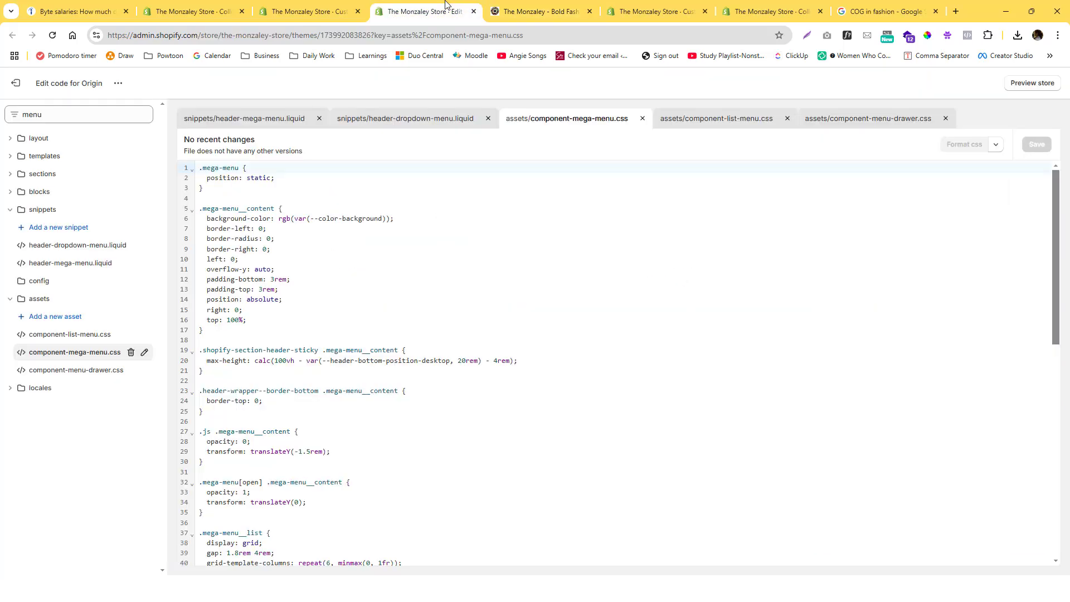
click(568, 242)
key(ctrl+f)
text(.global-settings-popup, .header__submenu.global-settings-popup)
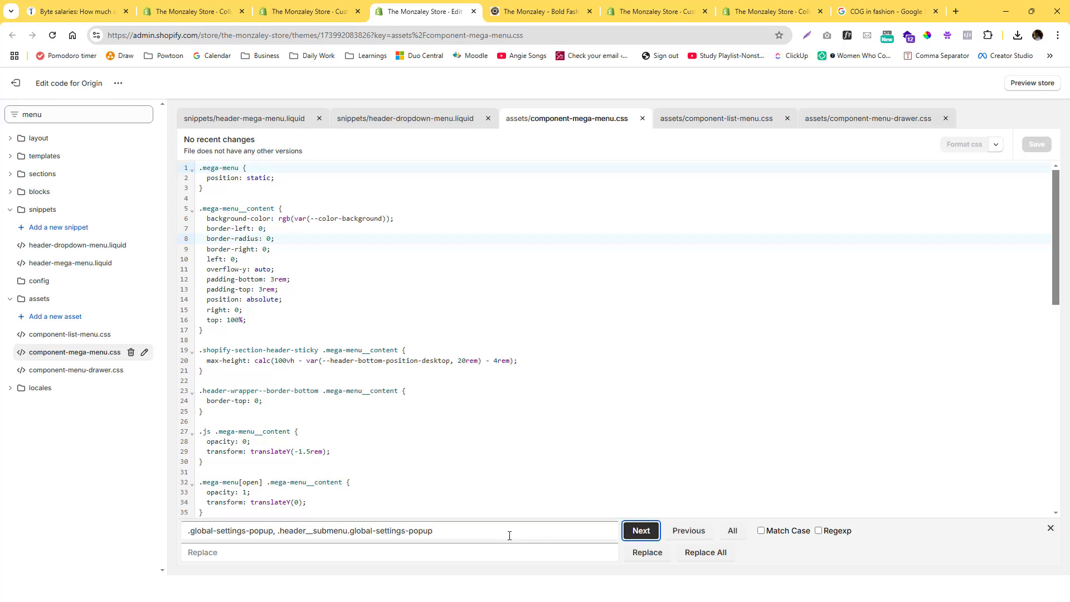
drag(485, 531, 272, 530)
key(BackSpace)
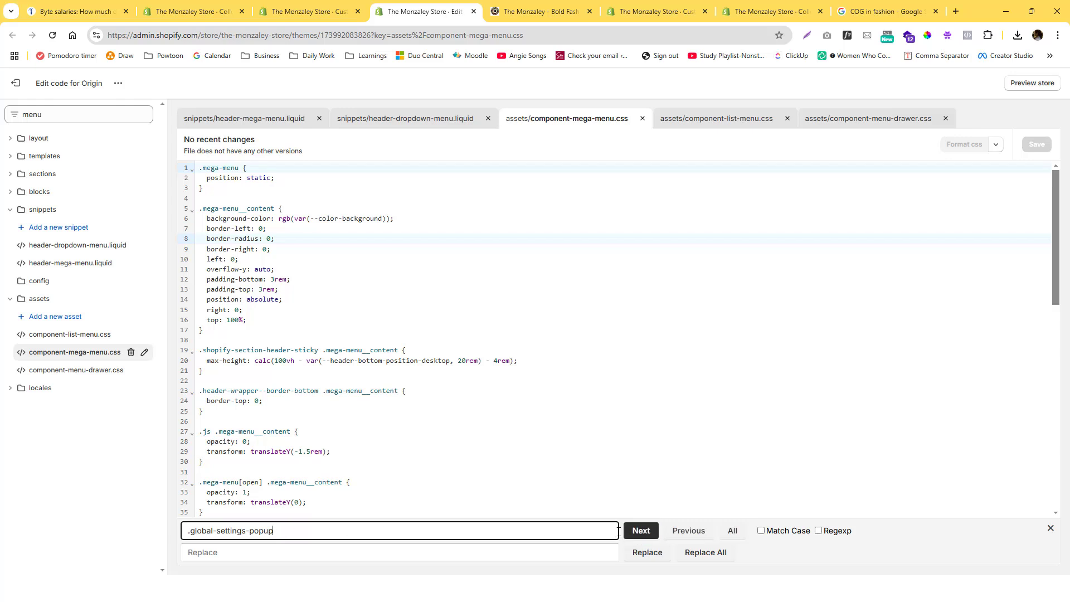
click(644, 533)
key(ctrl+a)
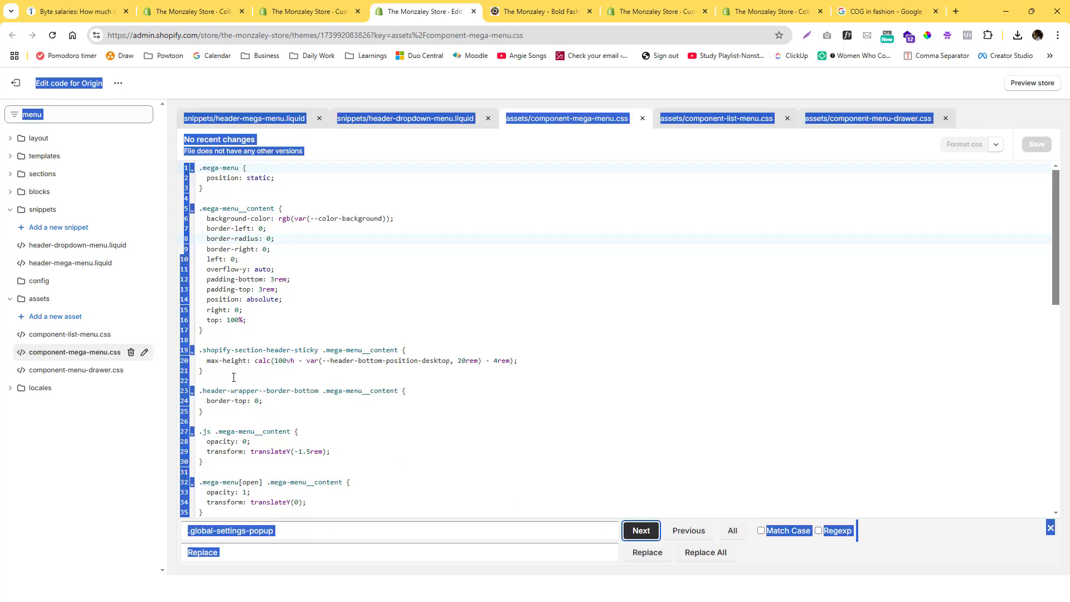
triple_click(311, 526)
key(ctrl+c)
key(BackSpace)
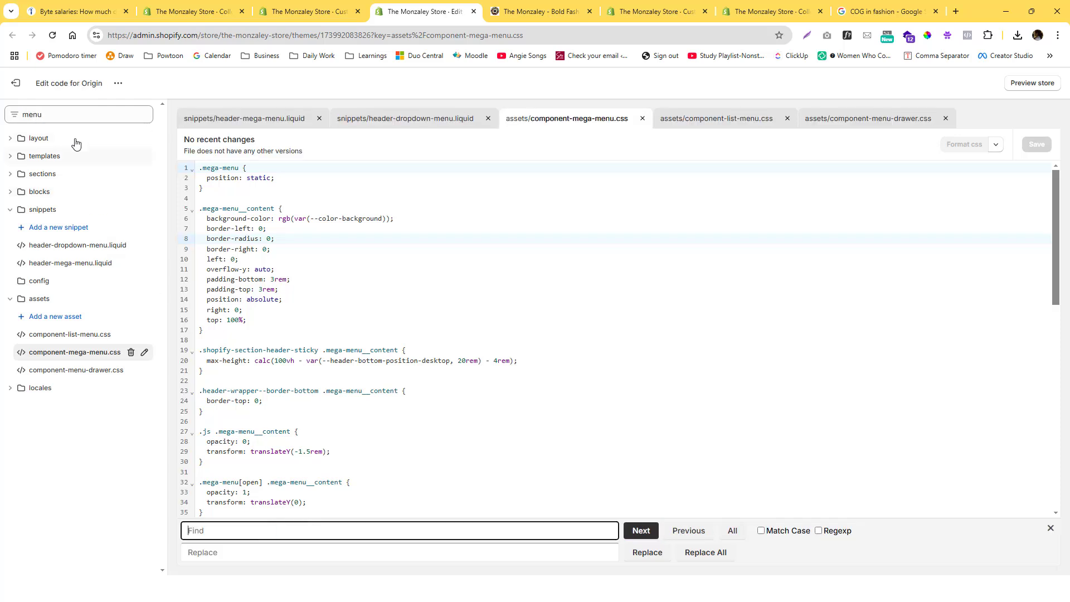
Filter theme files for .global-settings-popup, then clear the filter and browse the full file list.
click(73, 115)
key(ctrl+a)
key(ctrl+v)
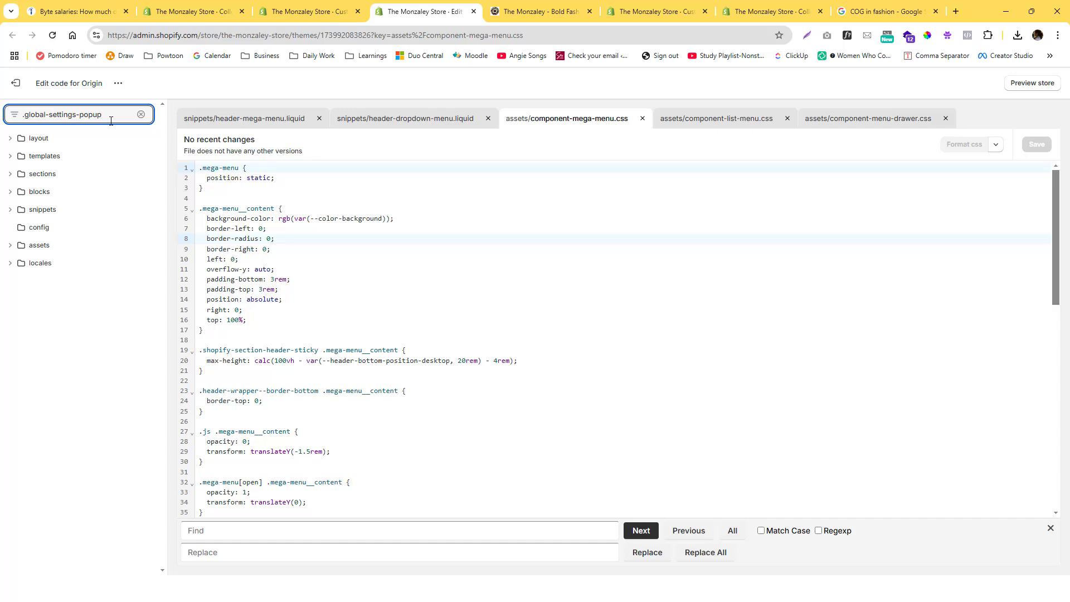
key(ctrl+a)
key(ctrl+c)
key(BackSpace)
scroll(94, 339, down, 1)
scroll(94, 339, down, 1)
scroll(95, 339, up, 1)
scroll(93, 357, down, 1)
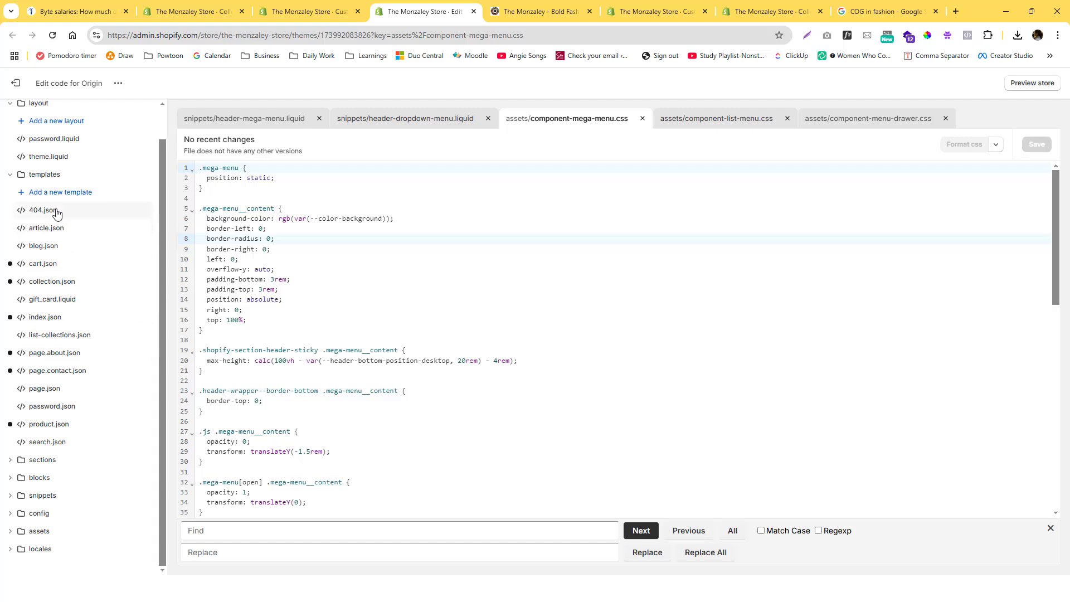
scroll(56, 214, up, 1)
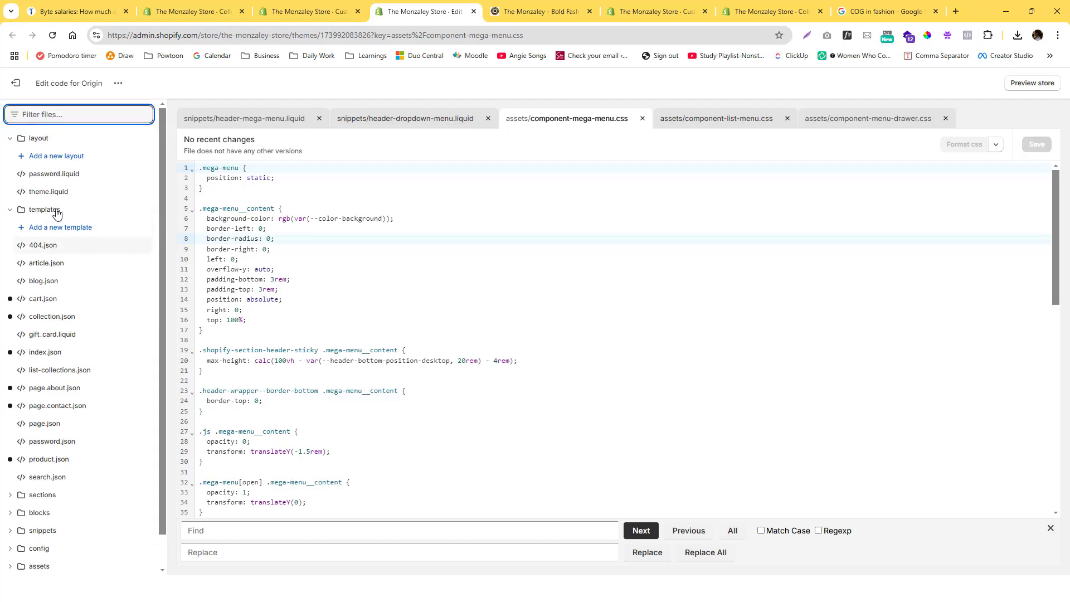
scroll(57, 214, down, 1)
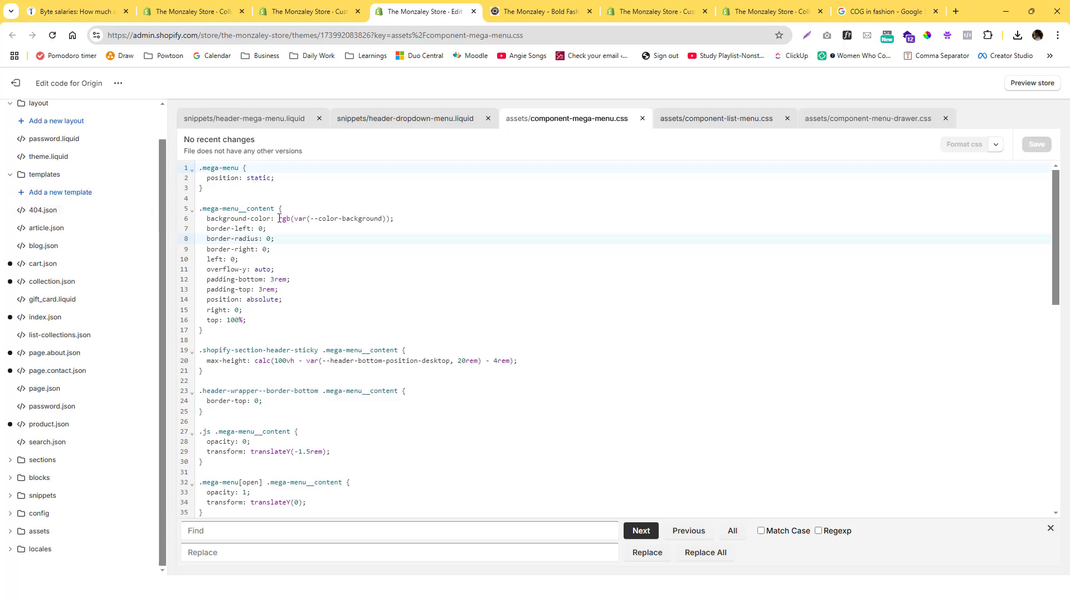
scroll(160, 247, up, 1)
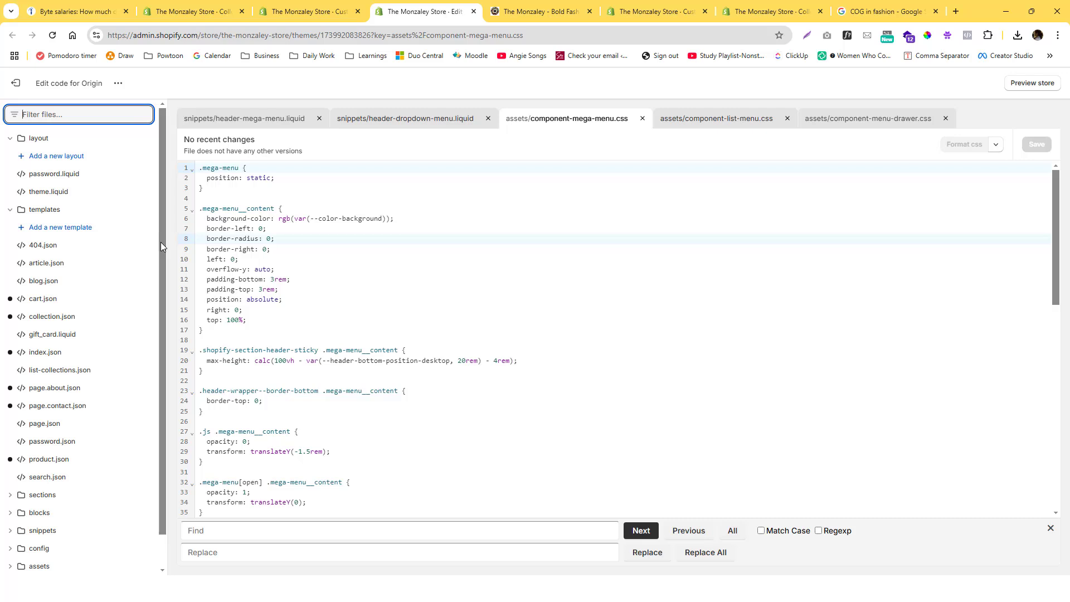
scroll(161, 246, down, 1)
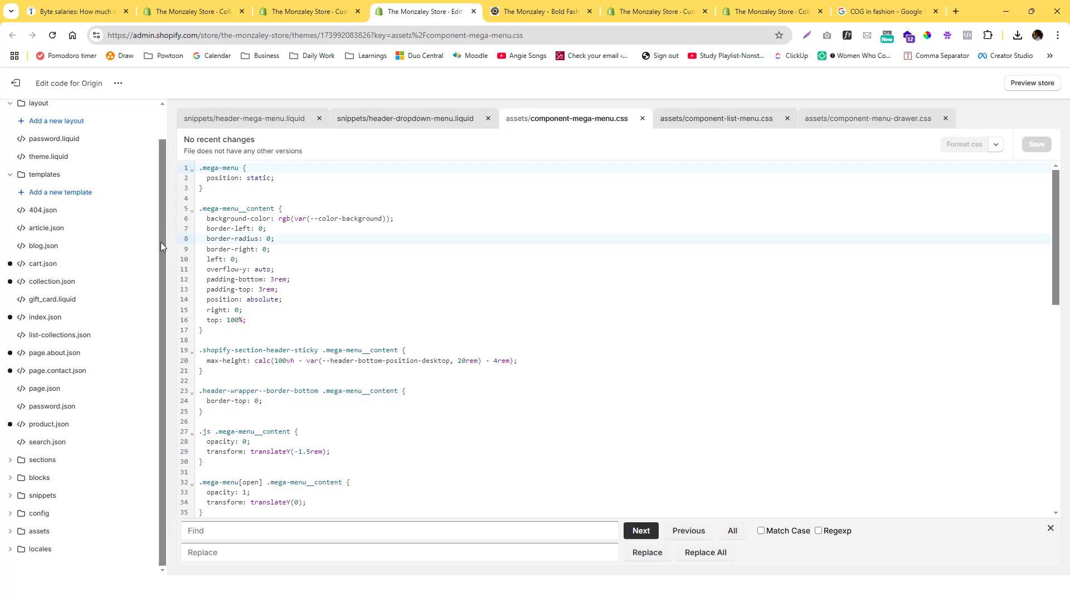
scroll(161, 246, up, 1)
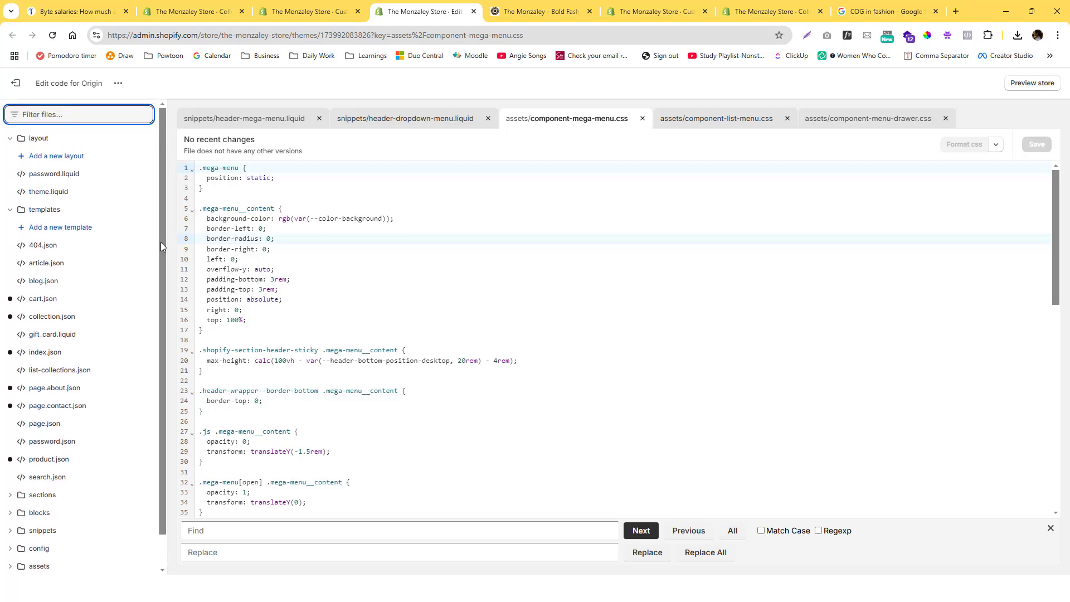
scroll(108, 192, down, 1)
scroll(108, 191, up, 1)
Inspect the open Shop All mega menu in DevTools, then close it and return to the theme editor.
click(543, 11)
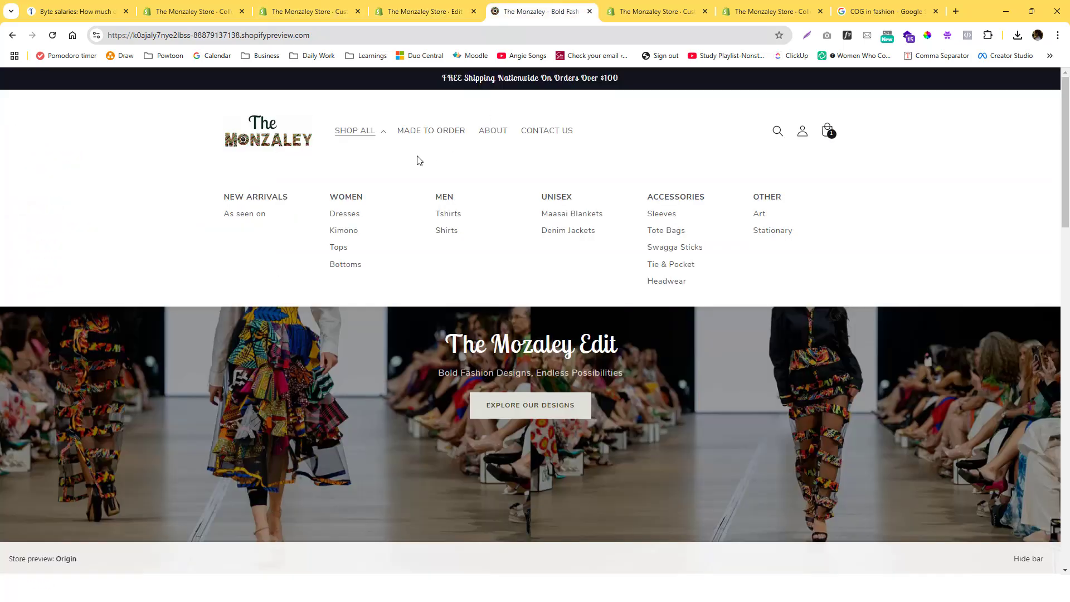
right_click(407, 175)
click(489, 417)
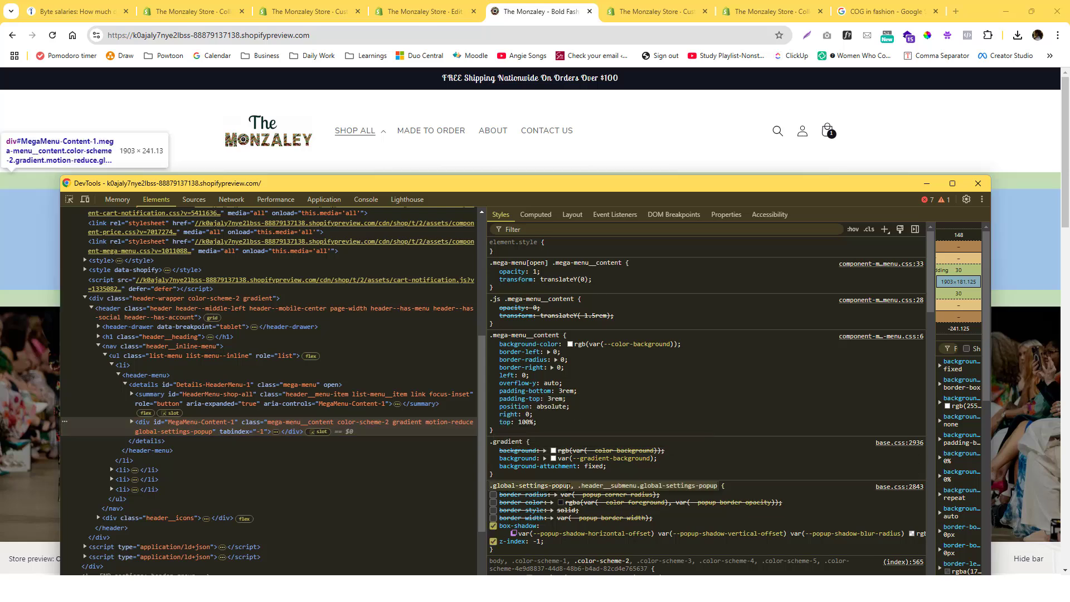
click(978, 183)
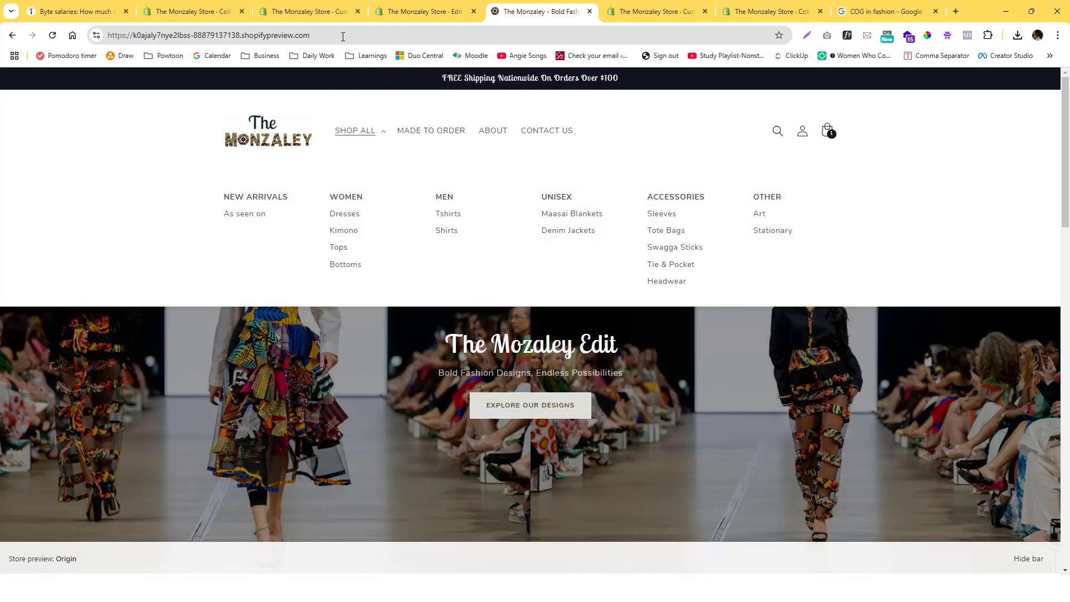
click(295, 14)
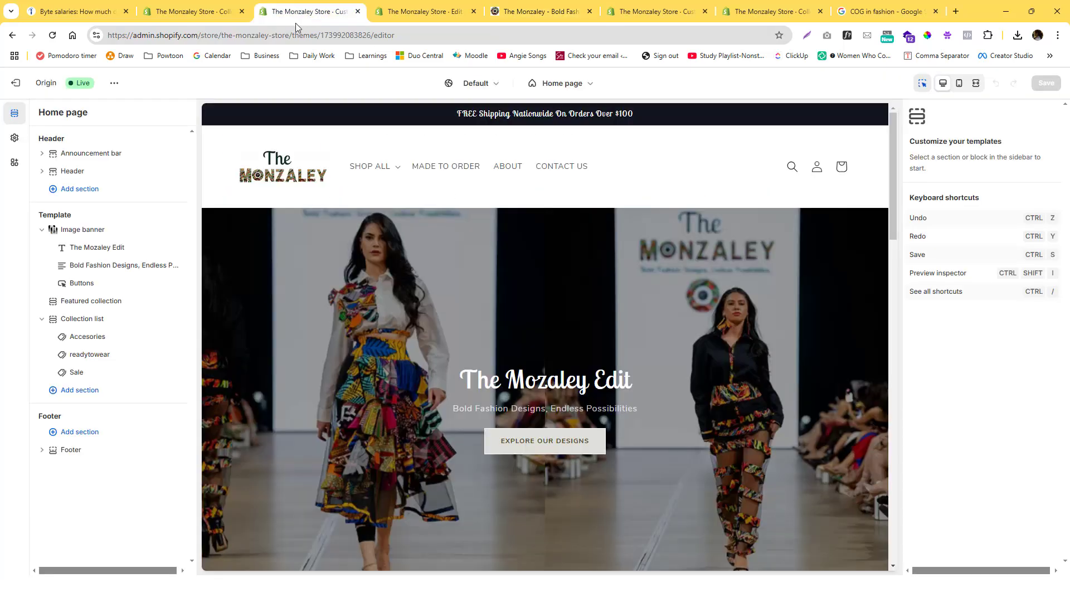
Open Theme settings and expand the Custom CSS section.
click(14, 138)
scroll(139, 325, down, 3)
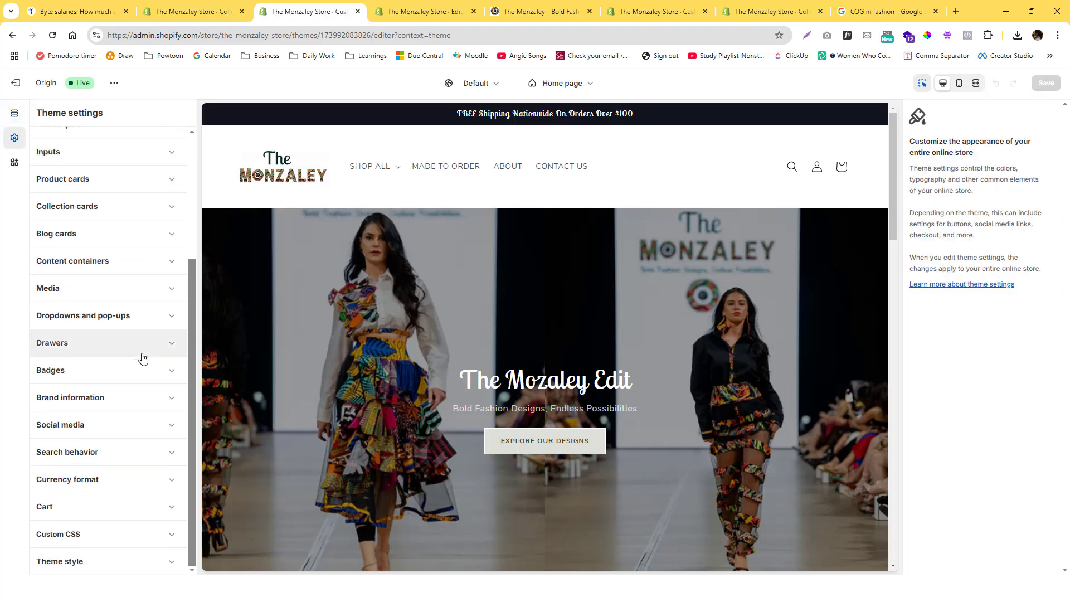
scroll(144, 384, up, 3)
scroll(143, 390, down, 3)
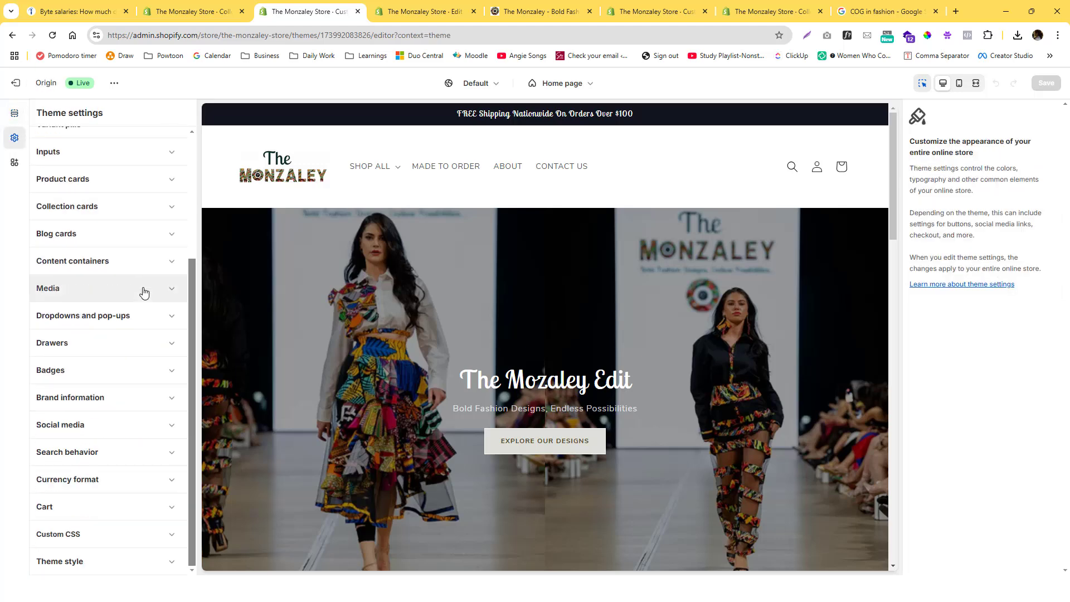
scroll(139, 381, up, 3)
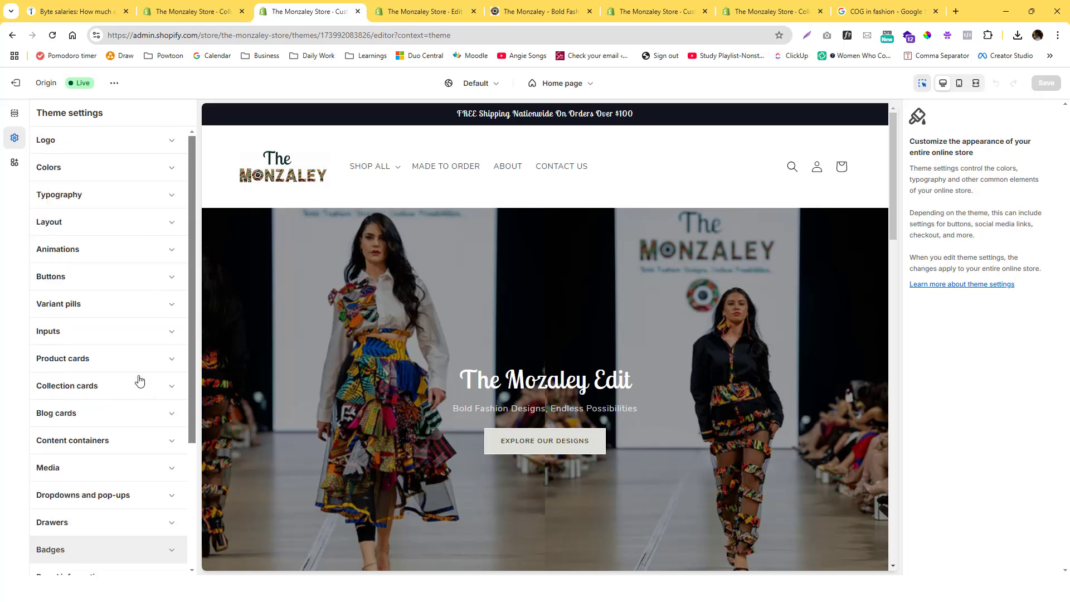
scroll(117, 289, down, 3)
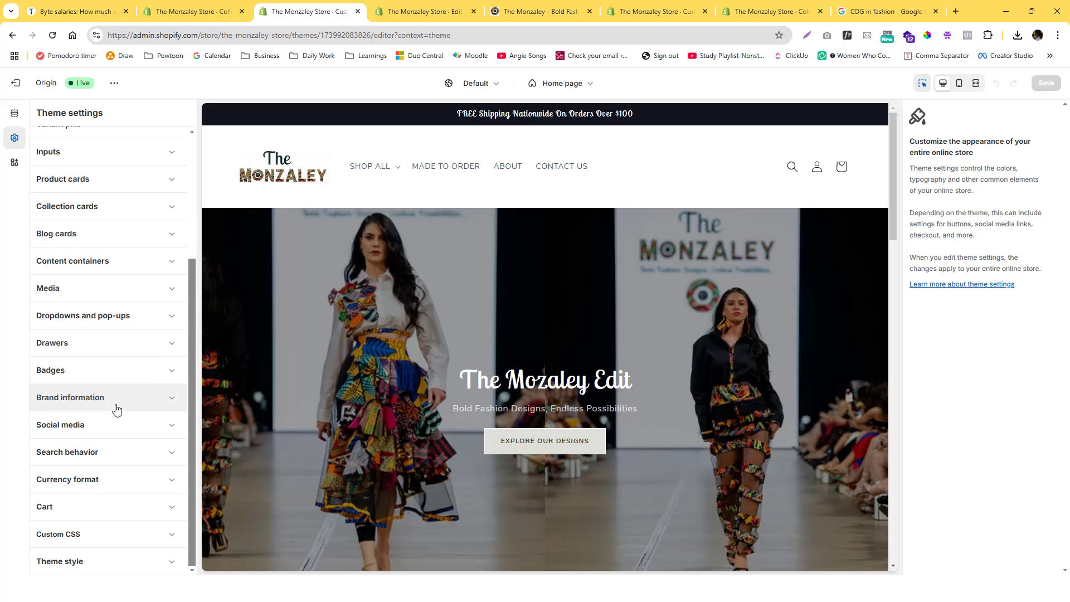
click(124, 535)
Enter the rule .global-settings-popup { border:none; } in the Custom CSS box.
scroll(173, 395, down, 2)
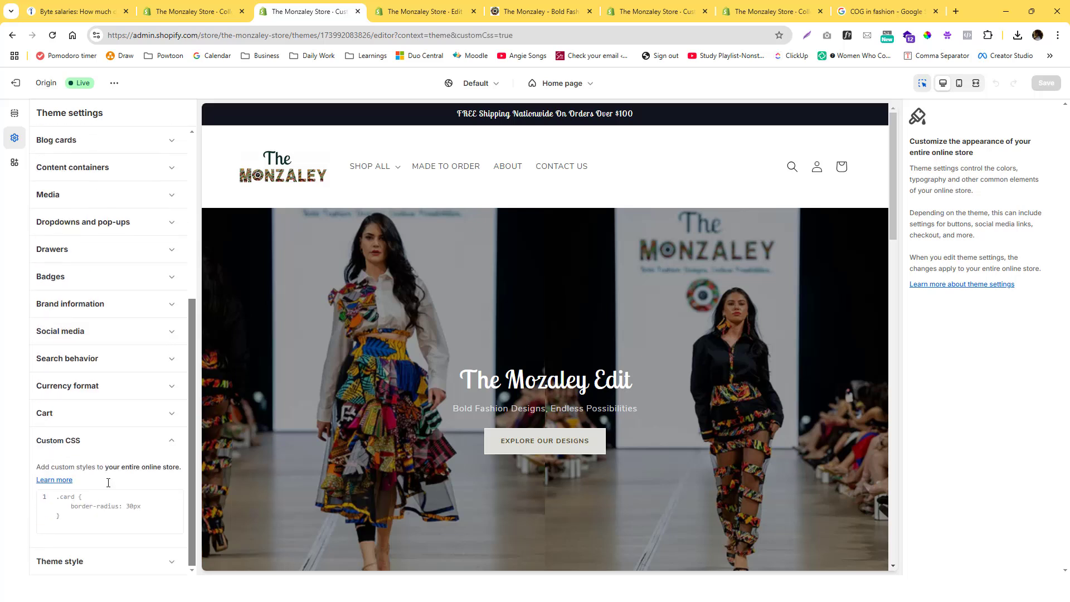
click(91, 517)
key(ctrl+v)
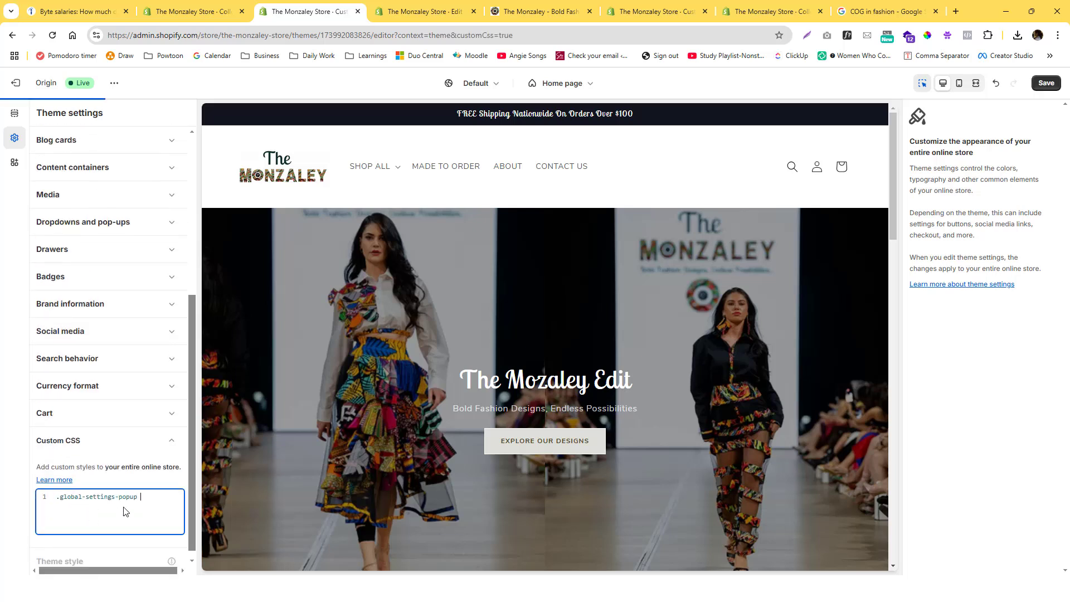
text({)
key(Return)
text(border:none;)
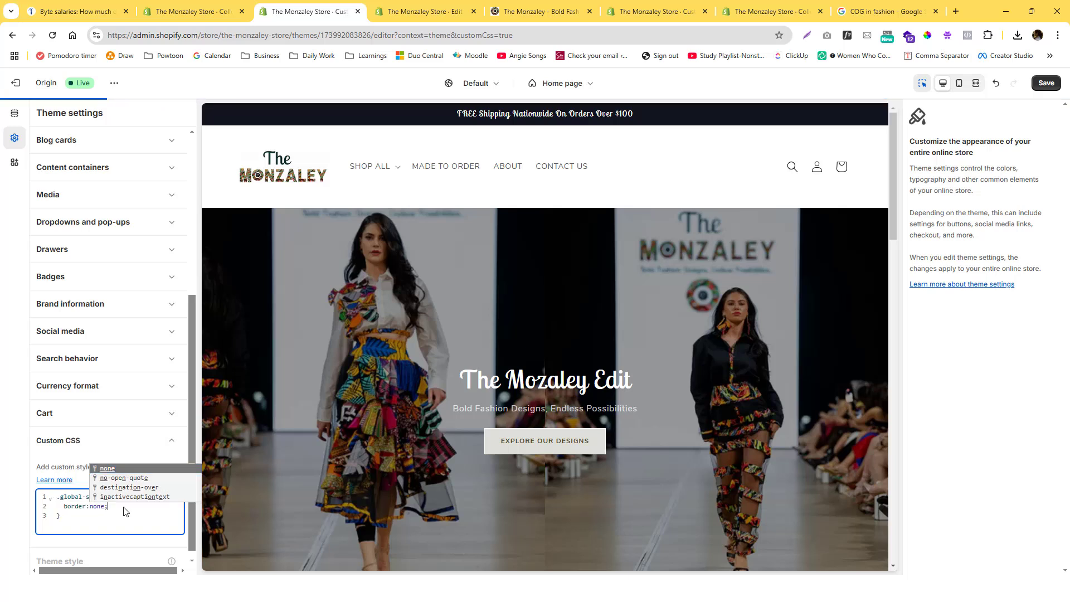
scroll(128, 501, down, 1)
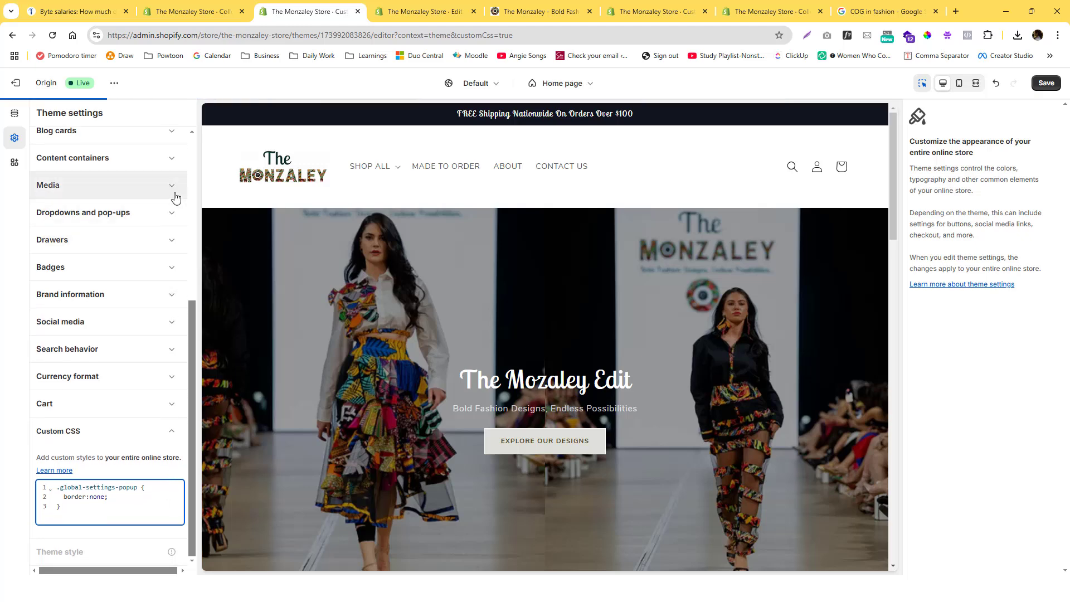
Save the theme settings and recheck the Shop All mega menu on the storefront preview.
click(1044, 82)
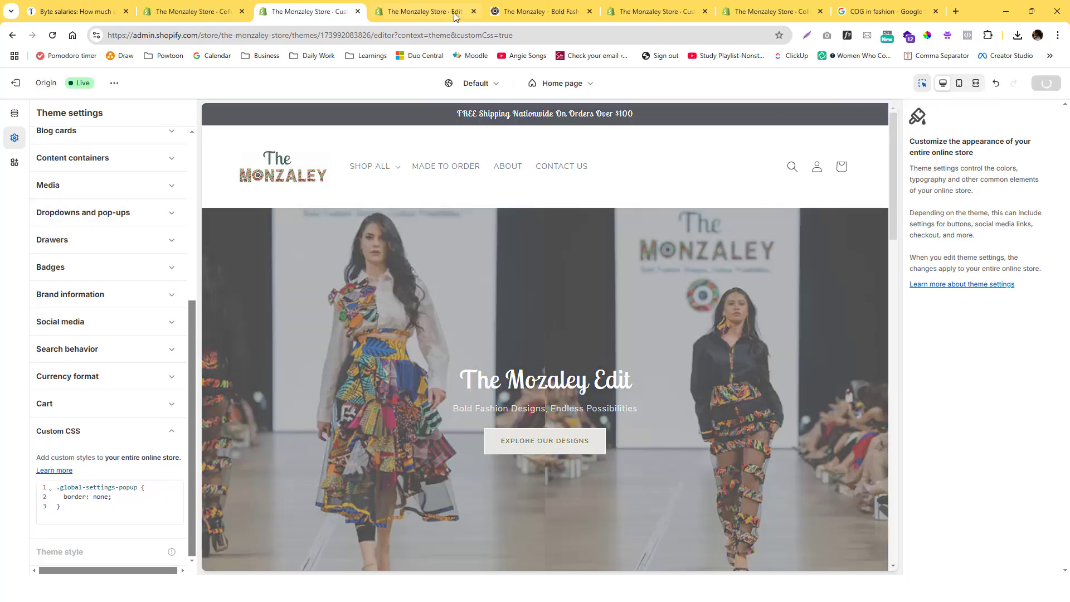
click(444, 13)
drag(544, 11, 428, 12)
click(346, 112)
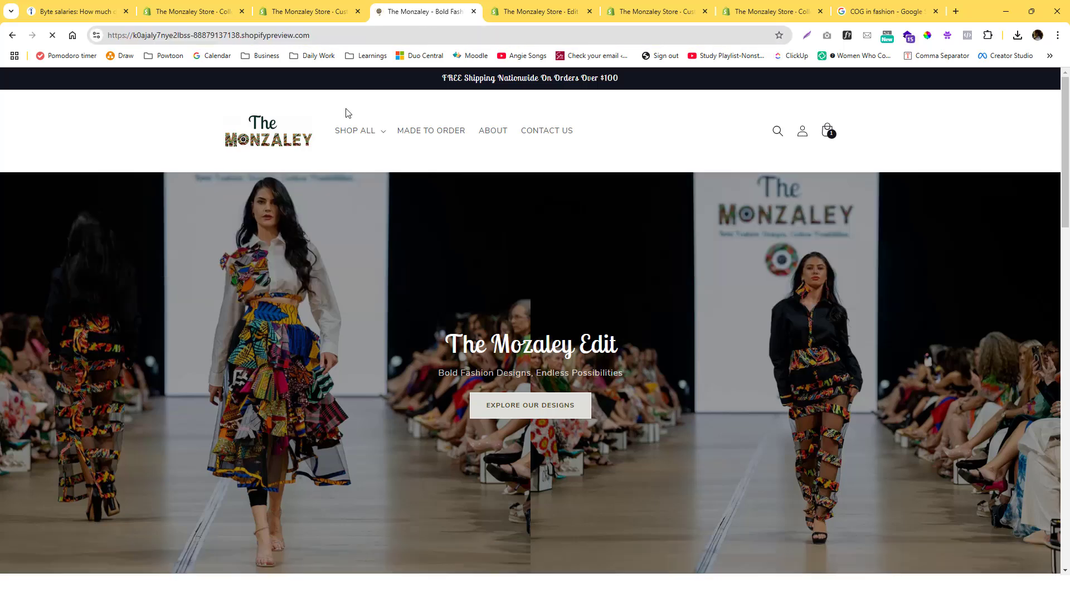
click(371, 129)
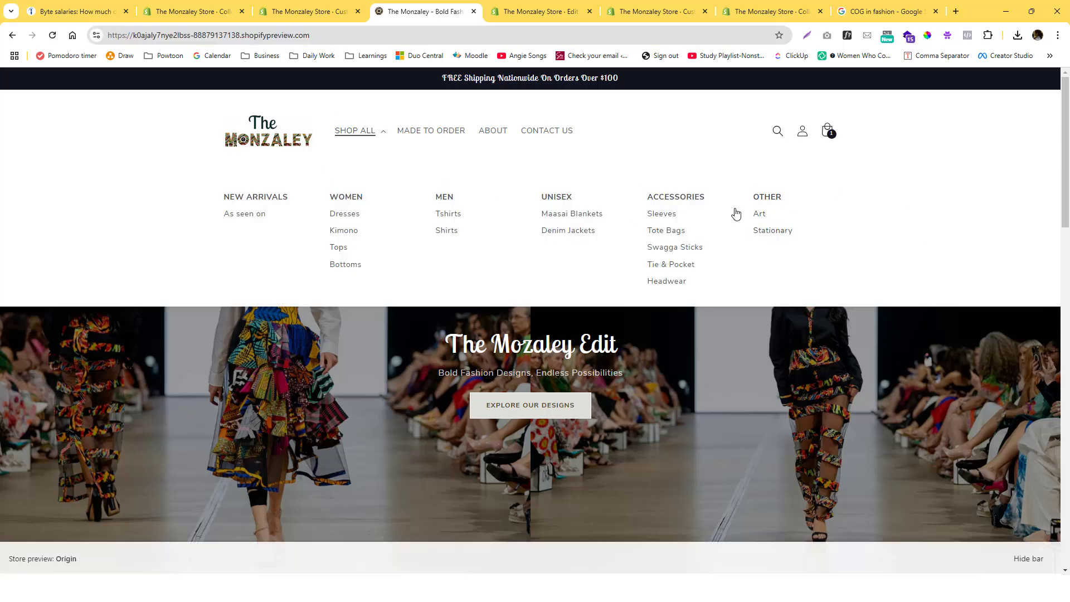
Back in the theme editor, select the Custom CSS code and scroll the preview.
click(309, 11)
click(120, 516)
key(ctrl+a)
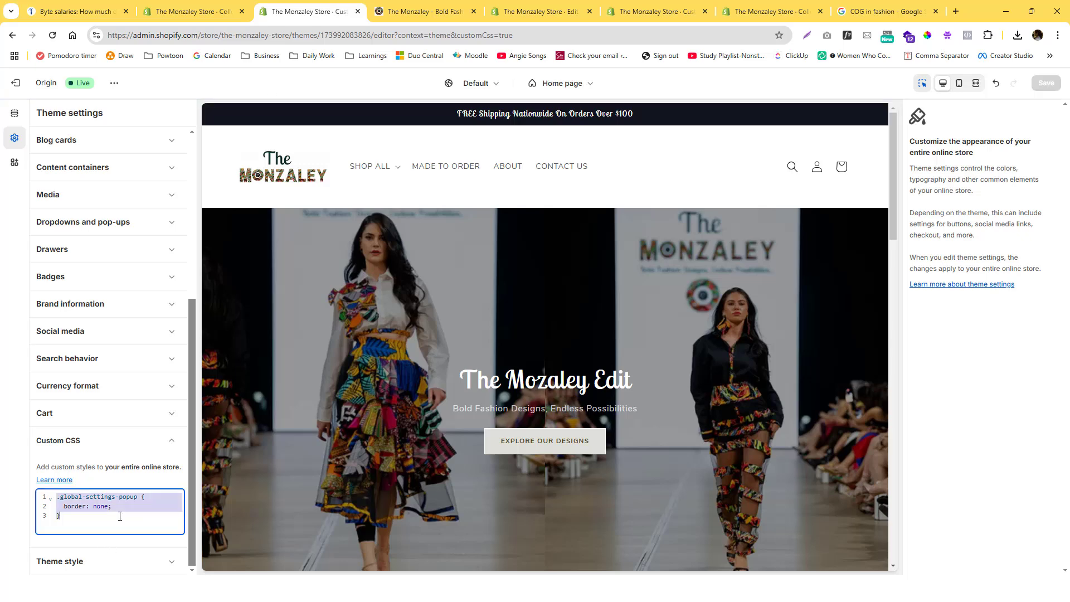
click(425, 19)
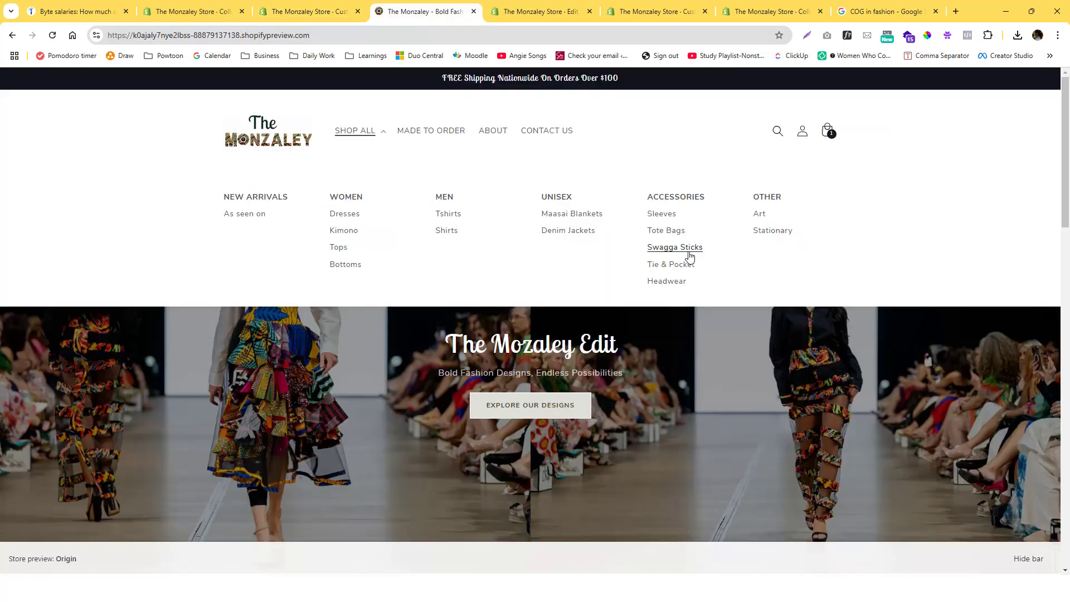
click(310, 11)
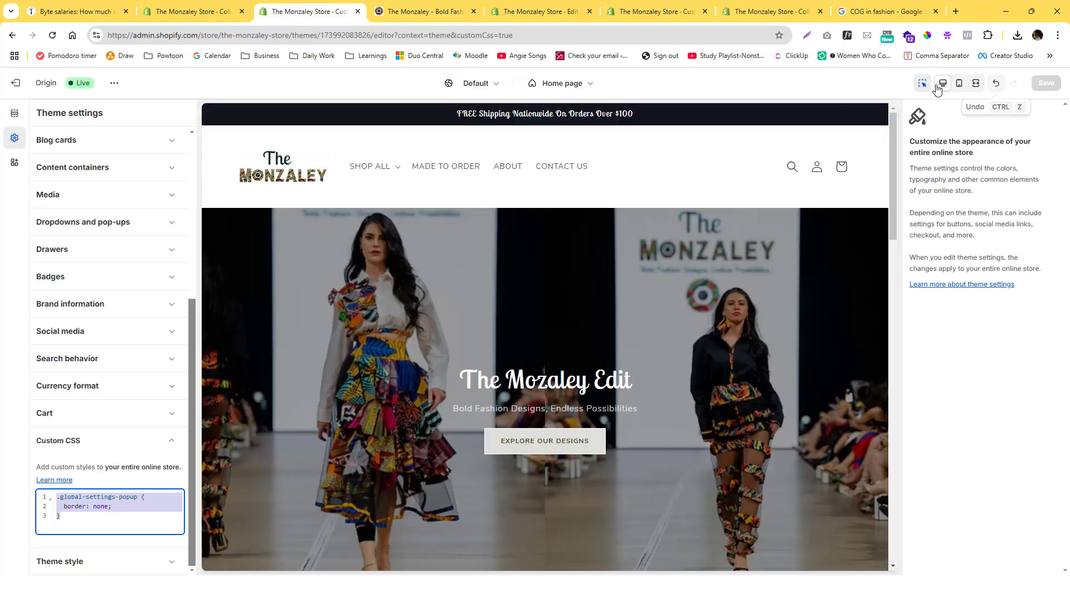
scroll(353, 419, down, 5)
scroll(352, 419, down, 4)
scroll(143, 393, up, 5)
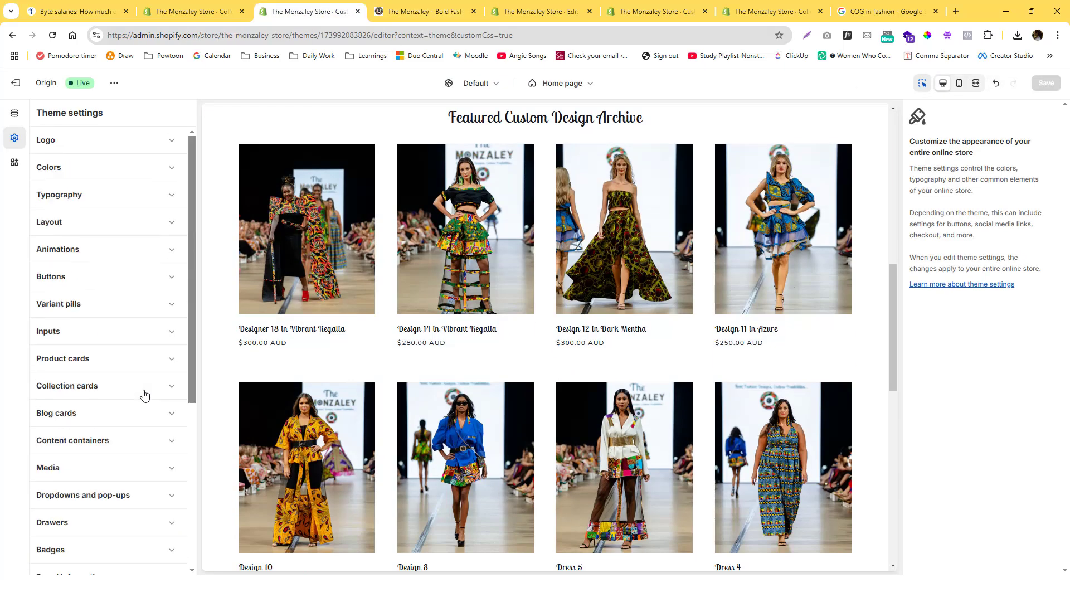
scroll(565, 215, up, 10)
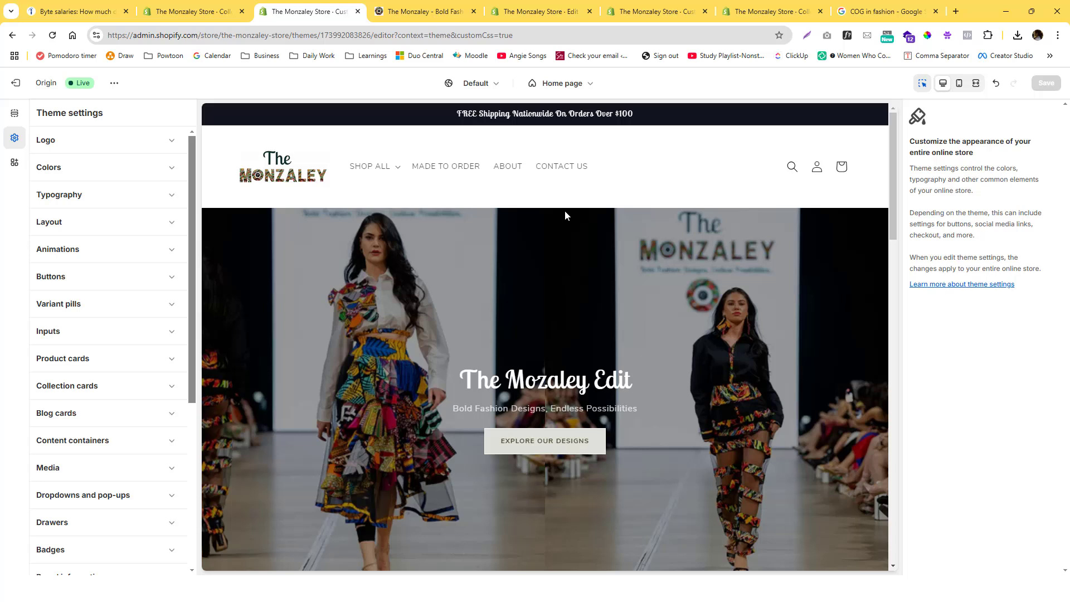